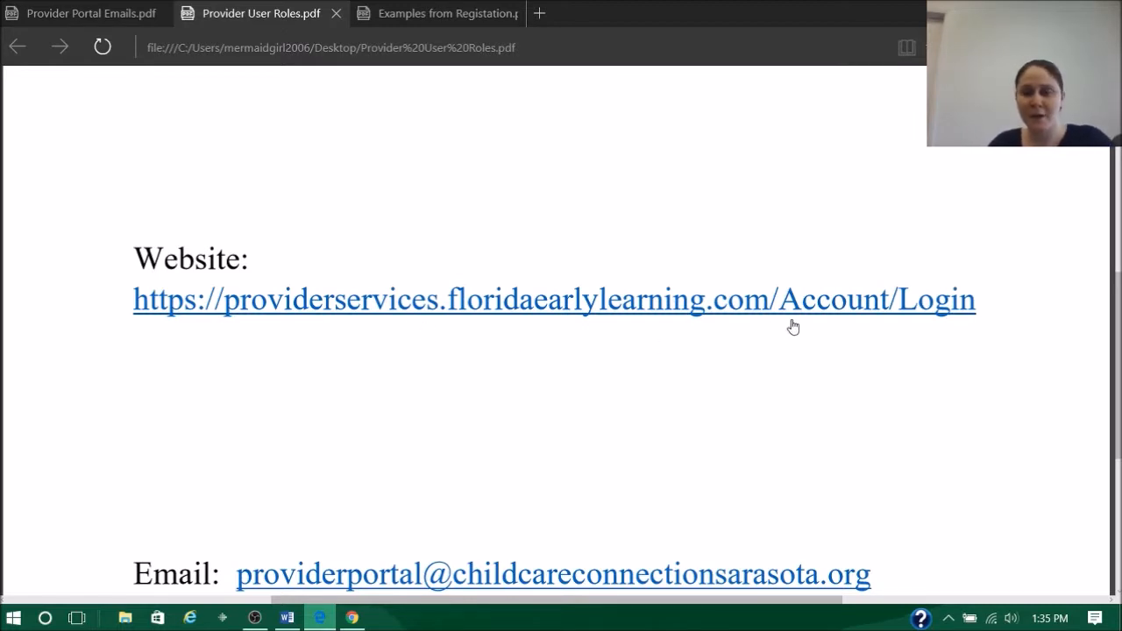
- Open the Provider Services Portal logon page from the website link in the PDF
click(863, 309)
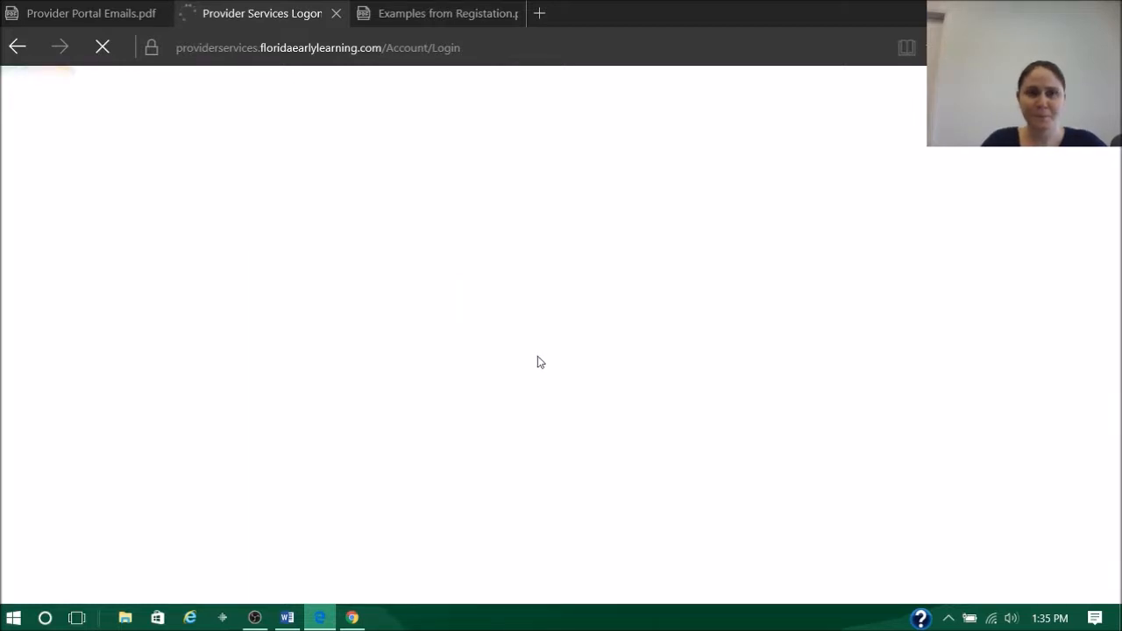
click(887, 269)
scroll(887, 269, down, 1)
scroll(887, 269, up, 1)
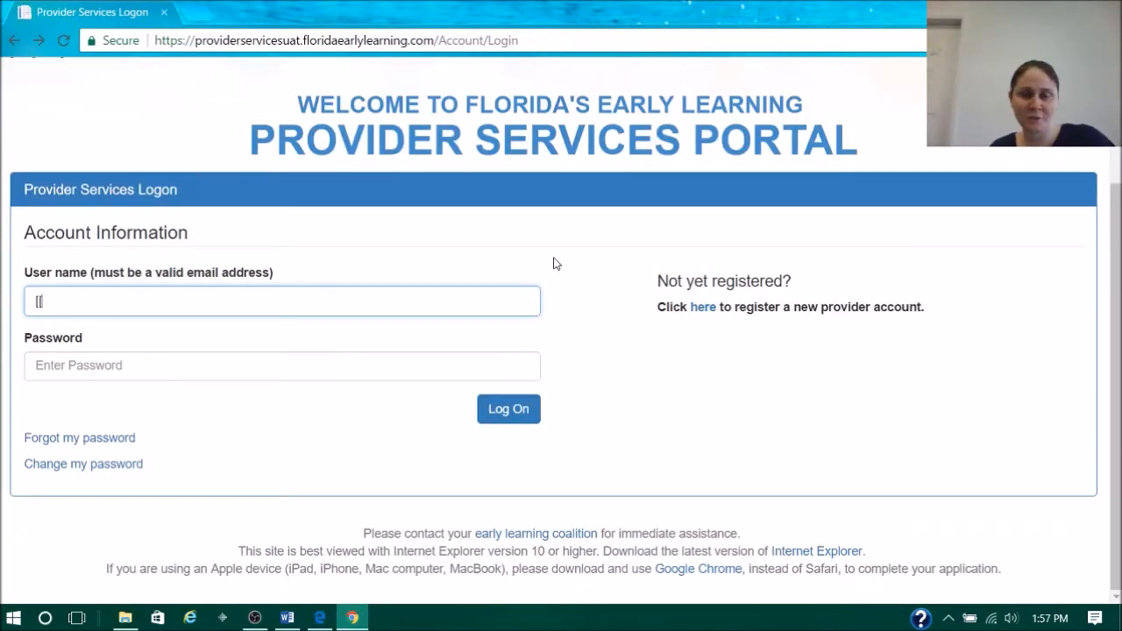
- Open the new provider account registration form and read the help for the taxpayer or provider identification number
click(705, 310)
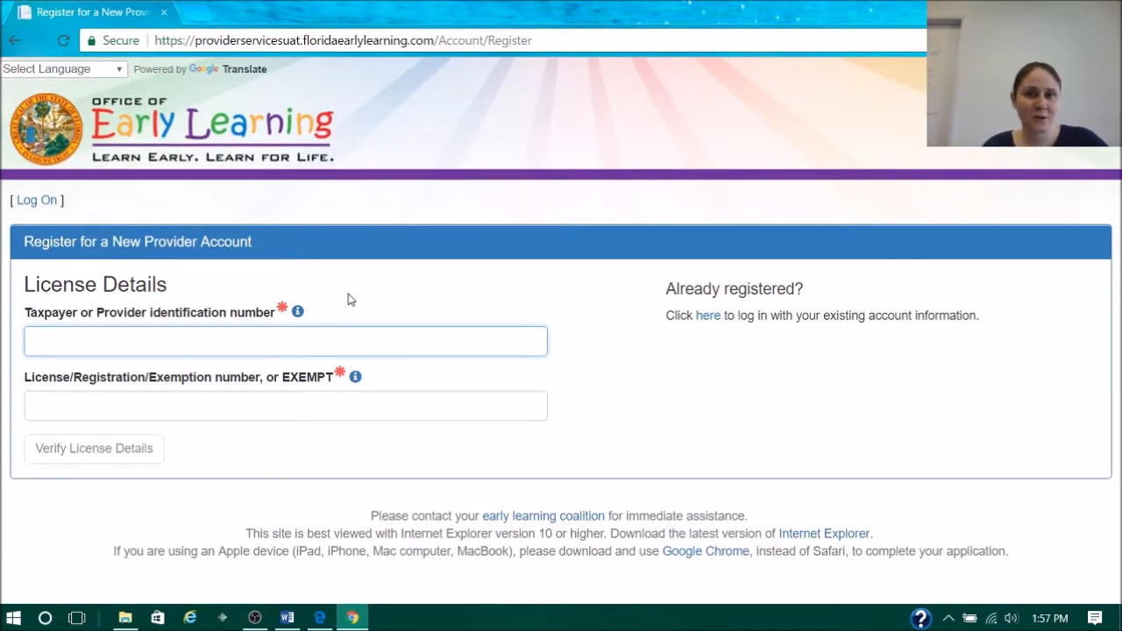
click(299, 313)
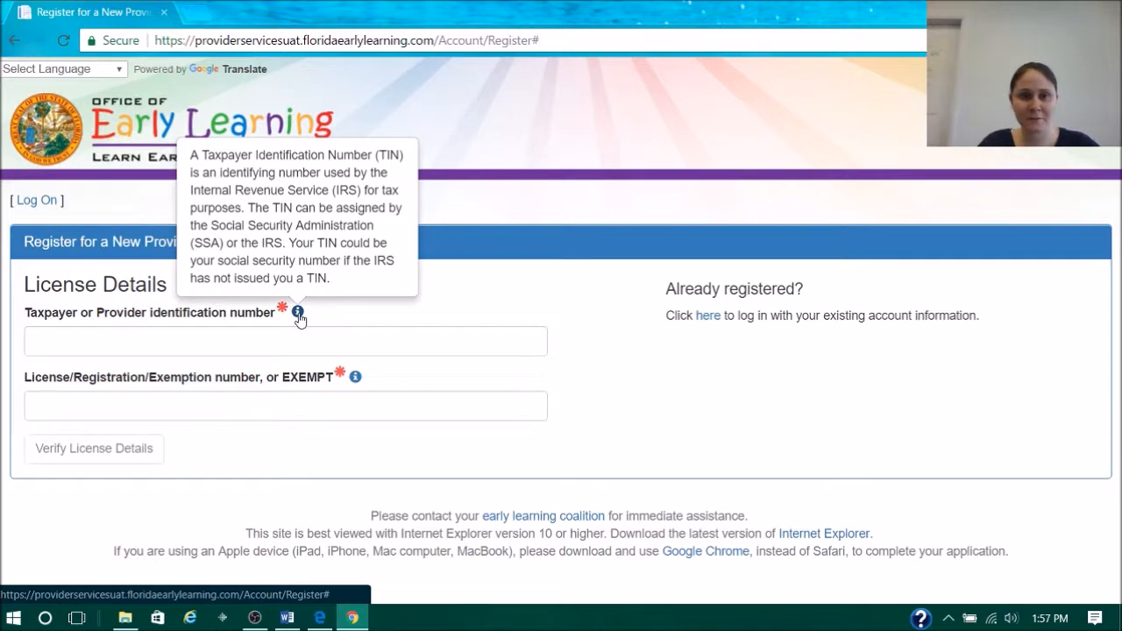
click(298, 314)
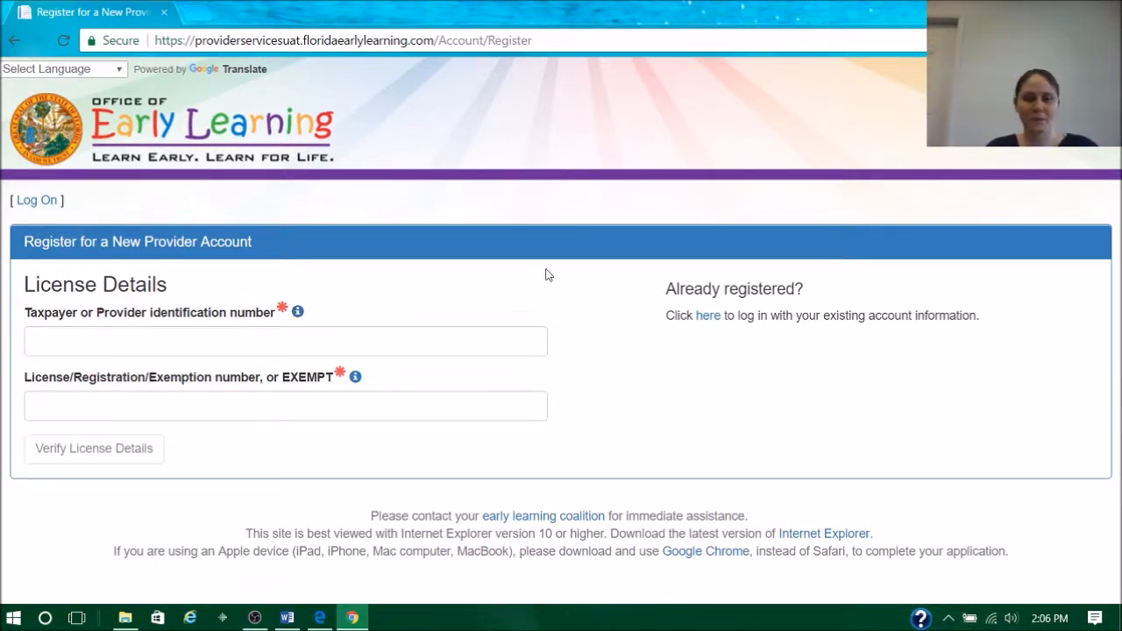
- Enter the taxpayer identification number and the license number, verify the license details and dismiss the resulting message
click(441, 340)
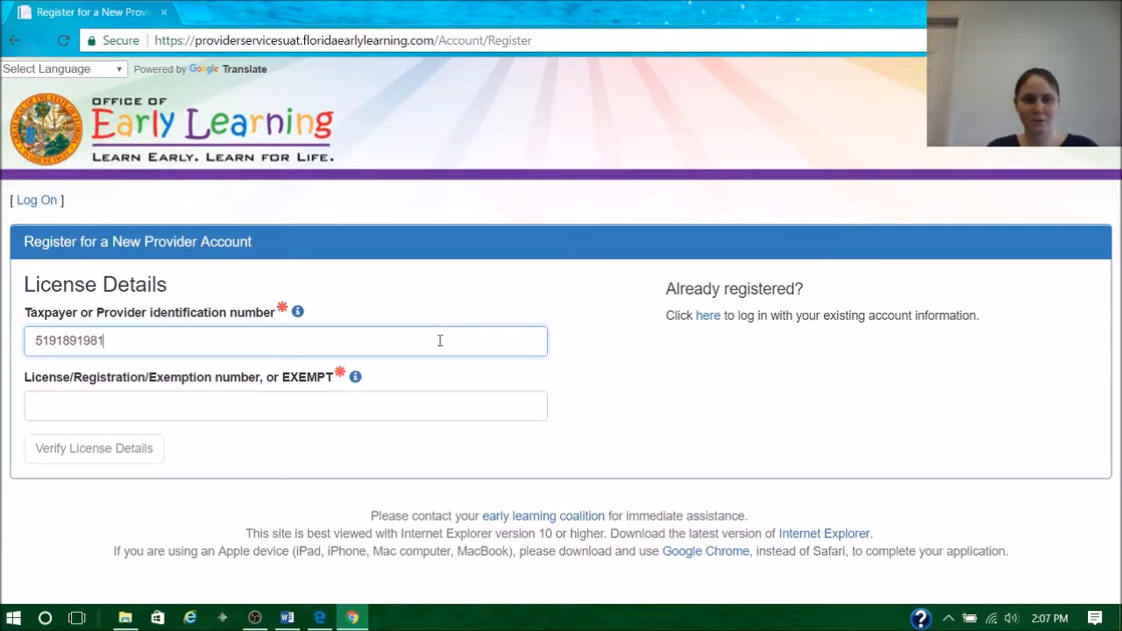
key(Tab)
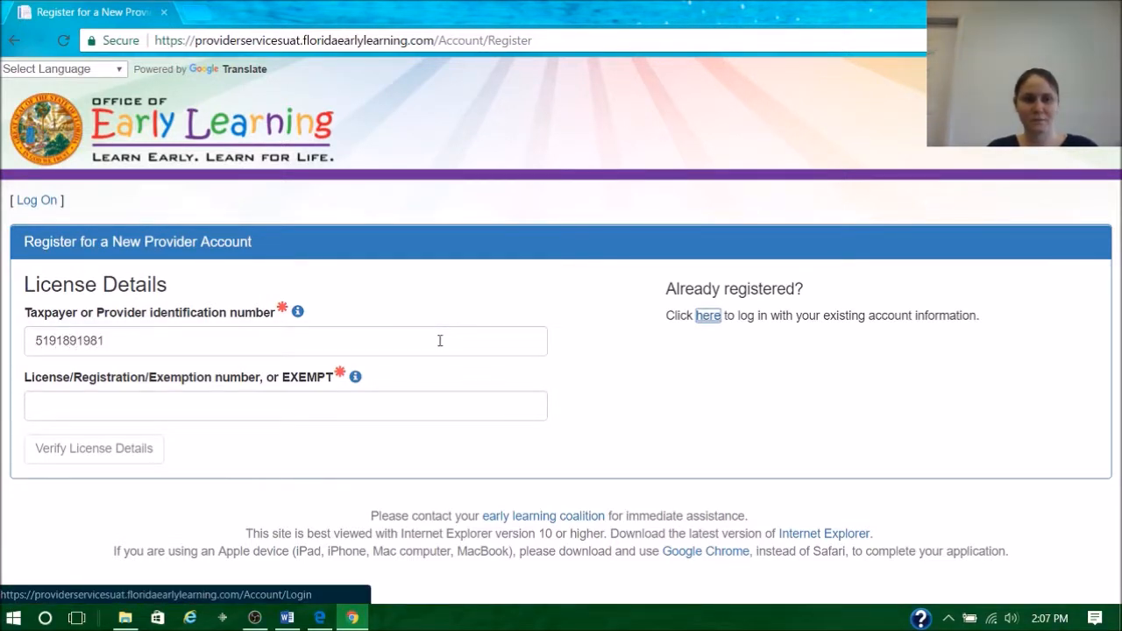
click(458, 407)
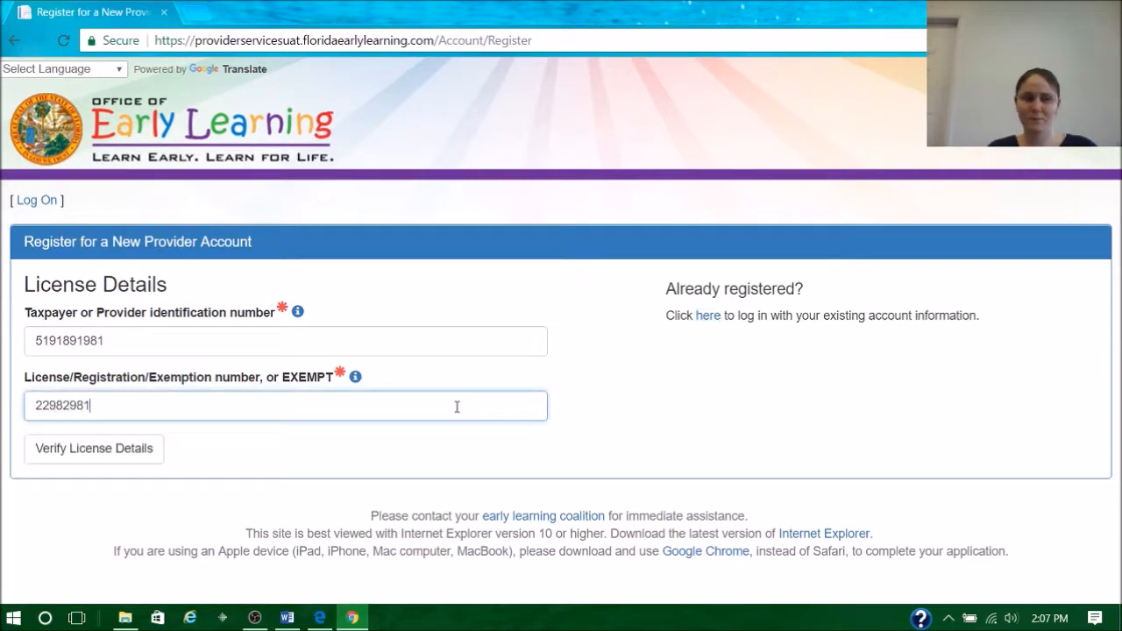
click(146, 452)
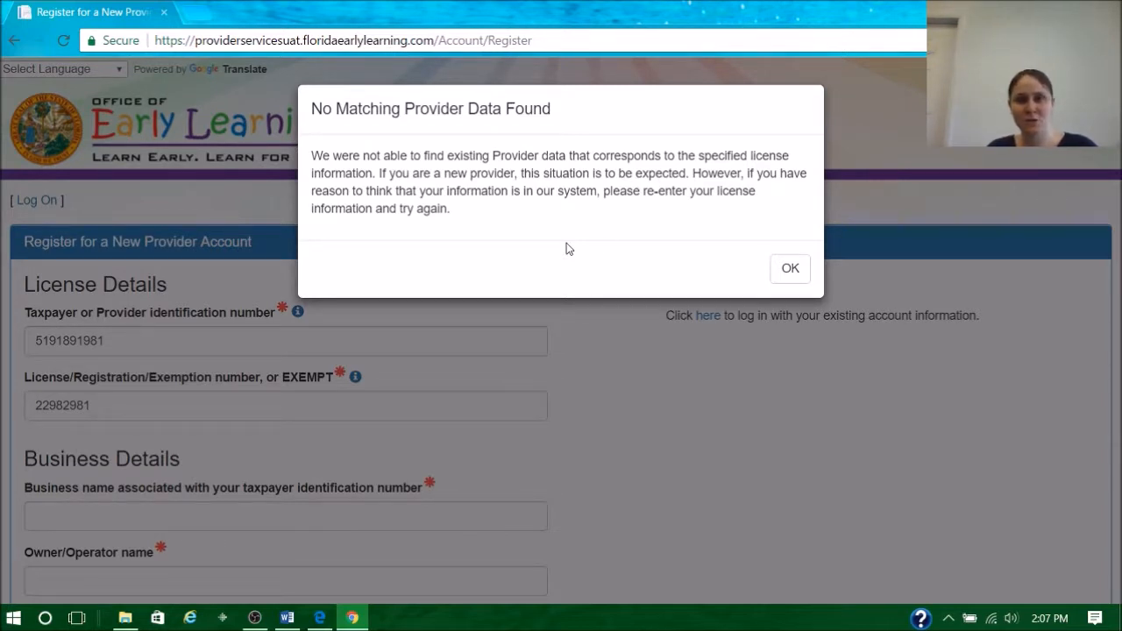
click(775, 267)
- Review the registration form's fields for business details, location details, physical address of the facility and user information
scroll(491, 246, down, 4)
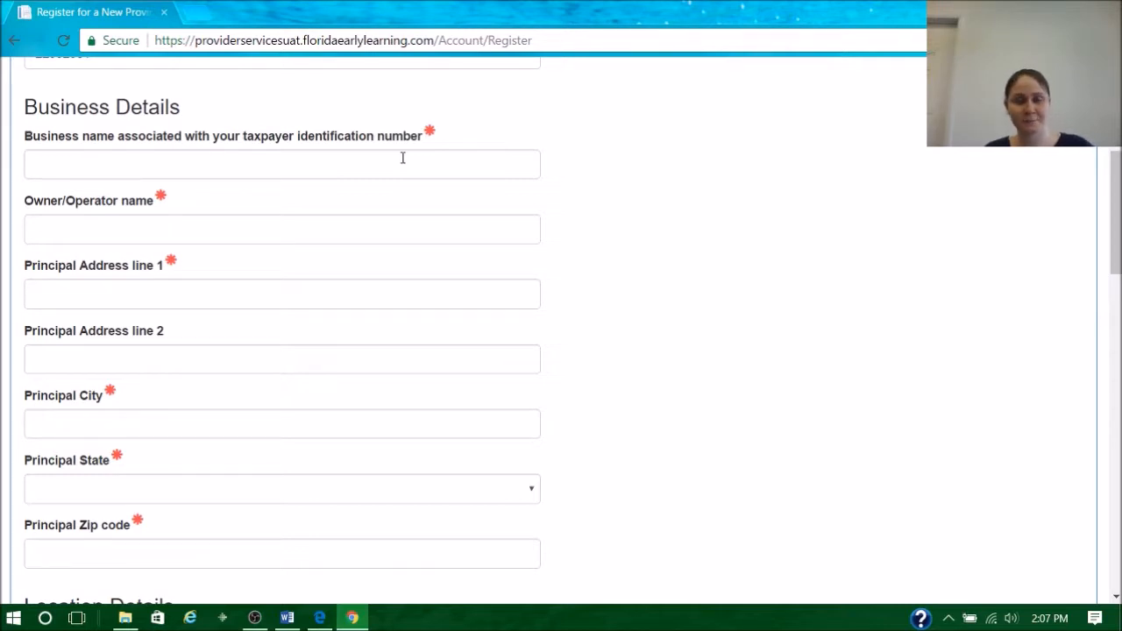
scroll(402, 158, down, 4)
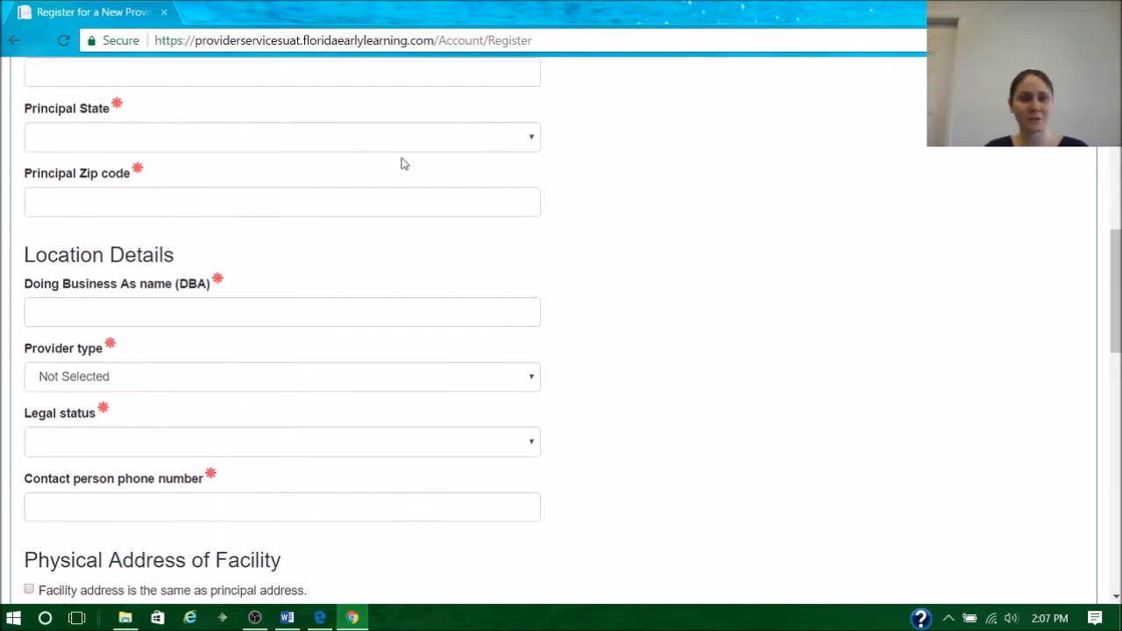
scroll(391, 172, down, 1)
scroll(345, 201, down, 1)
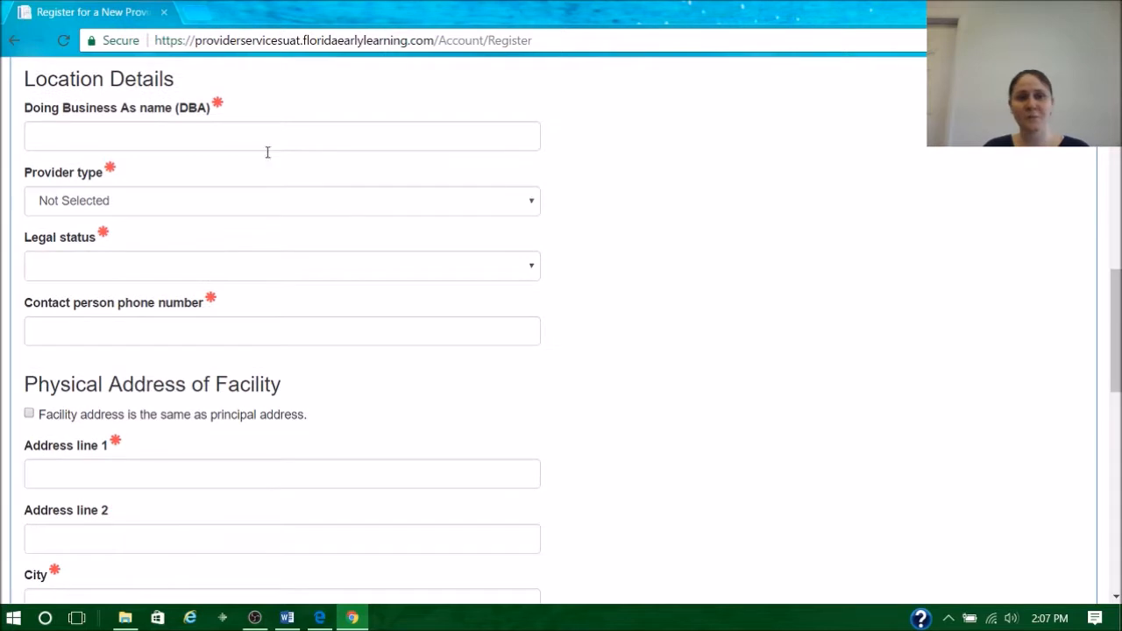
click(164, 135)
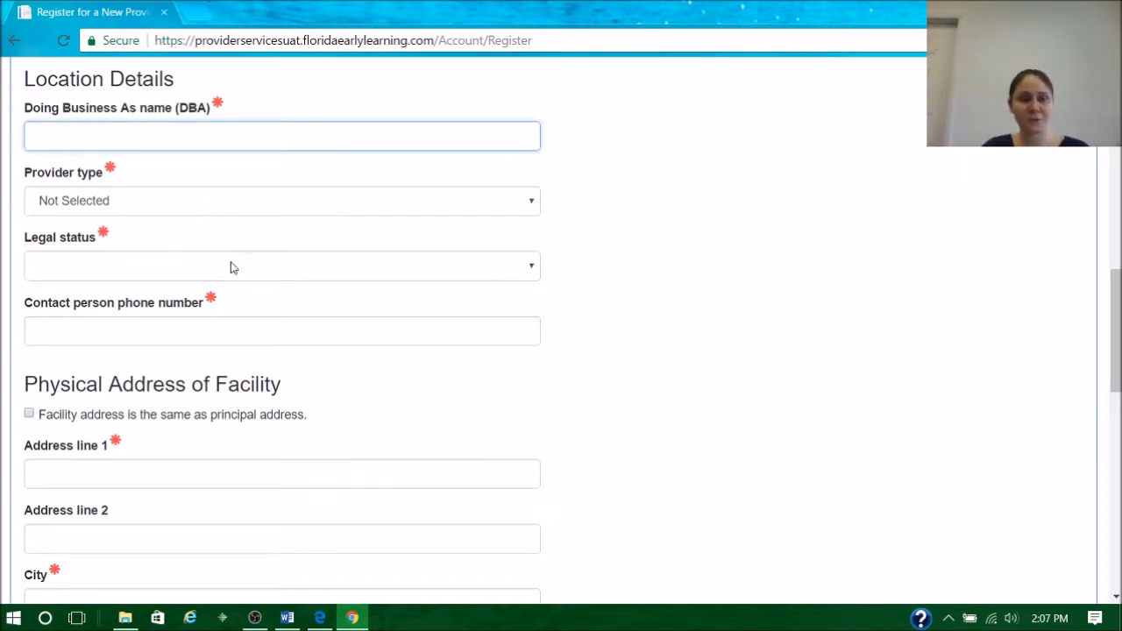
scroll(641, 253, down, 3)
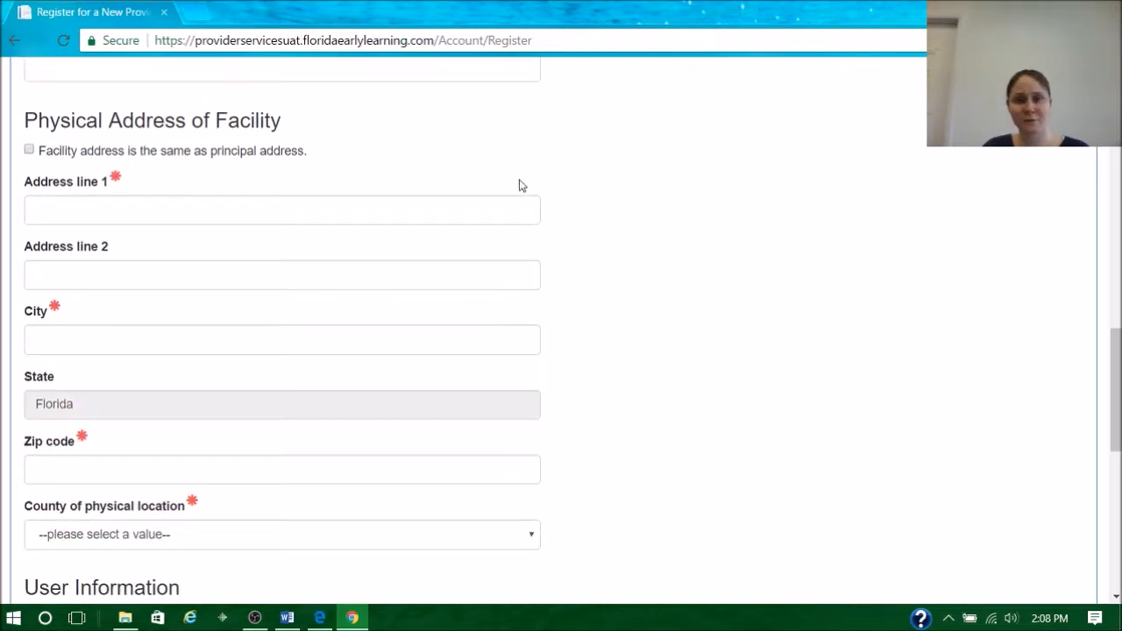
scroll(545, 236, down, 2)
scroll(547, 224, down, 2)
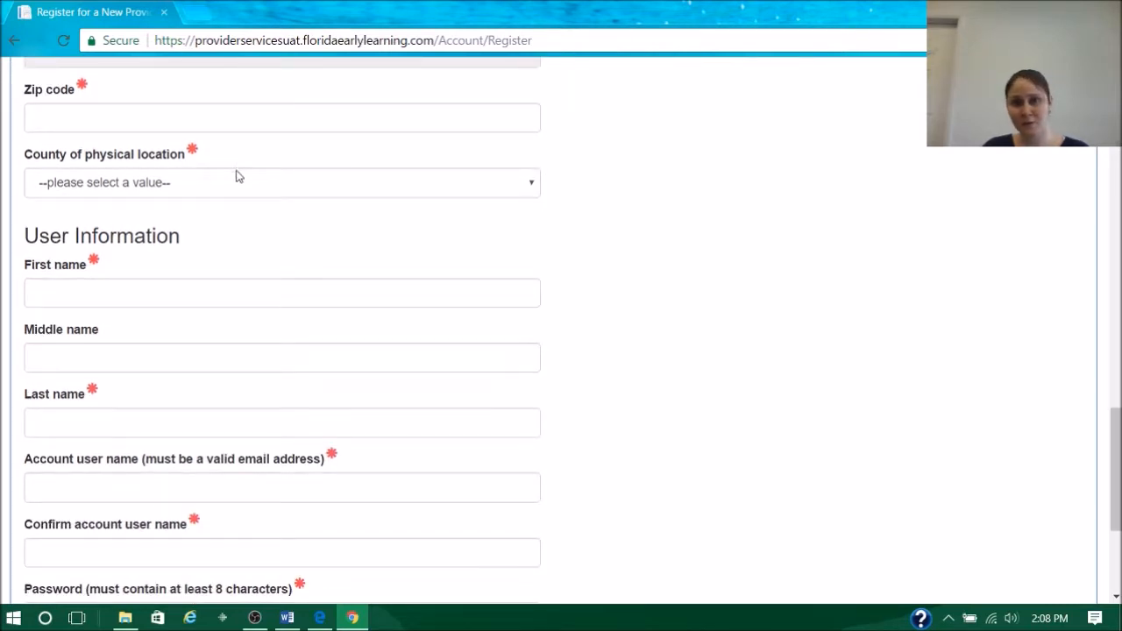
scroll(251, 255, down, 2)
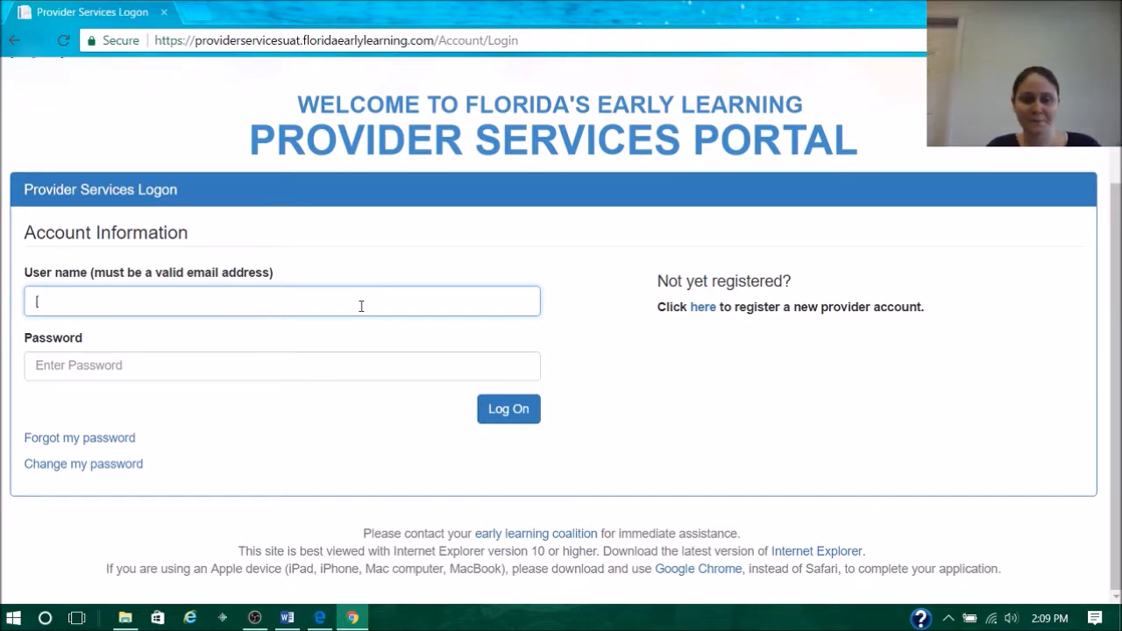
- Log on to the provider portal with the account's e-mail user name and password
text(in)
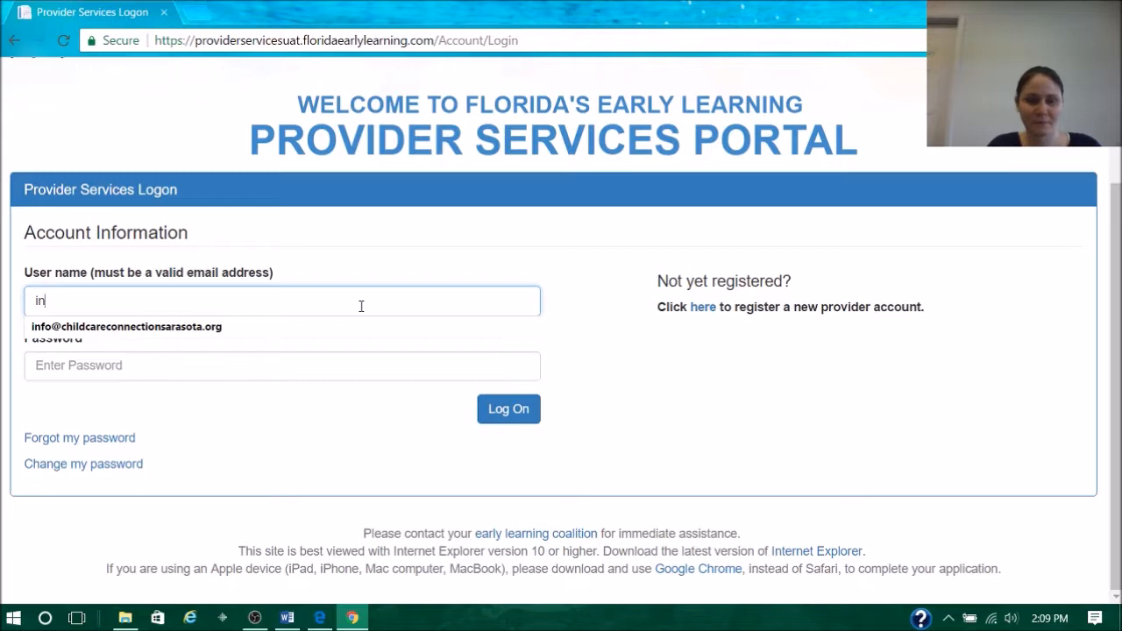
key(Down)
key(Tab)
text(••••••••••)
key(Return)
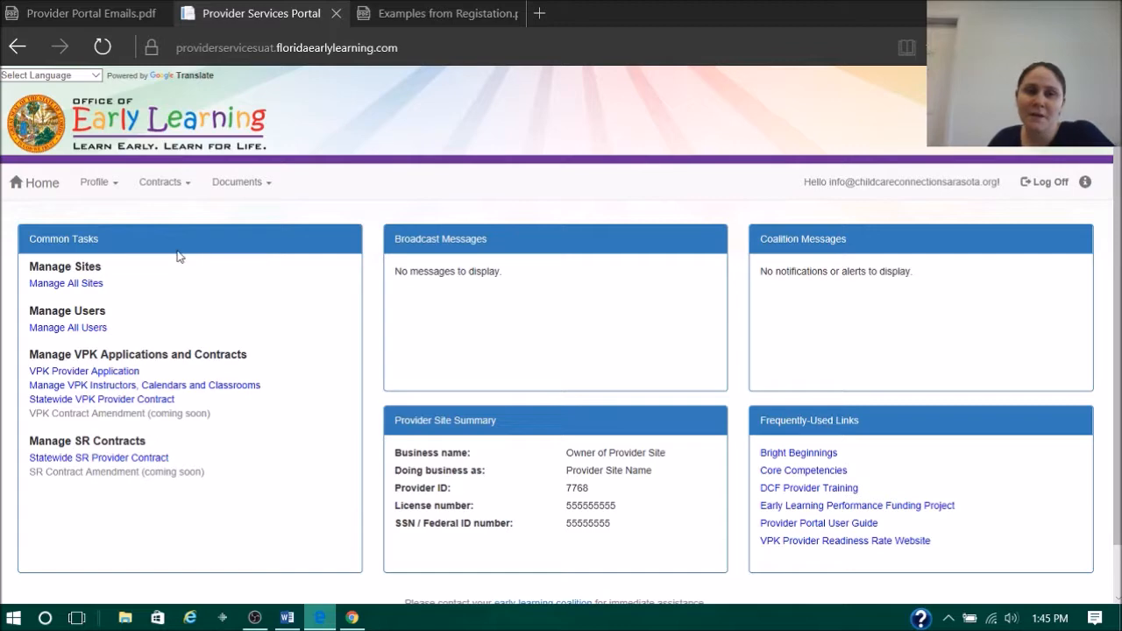
- Open the site management page, review the existing site's editable details and close them without saving
click(70, 286)
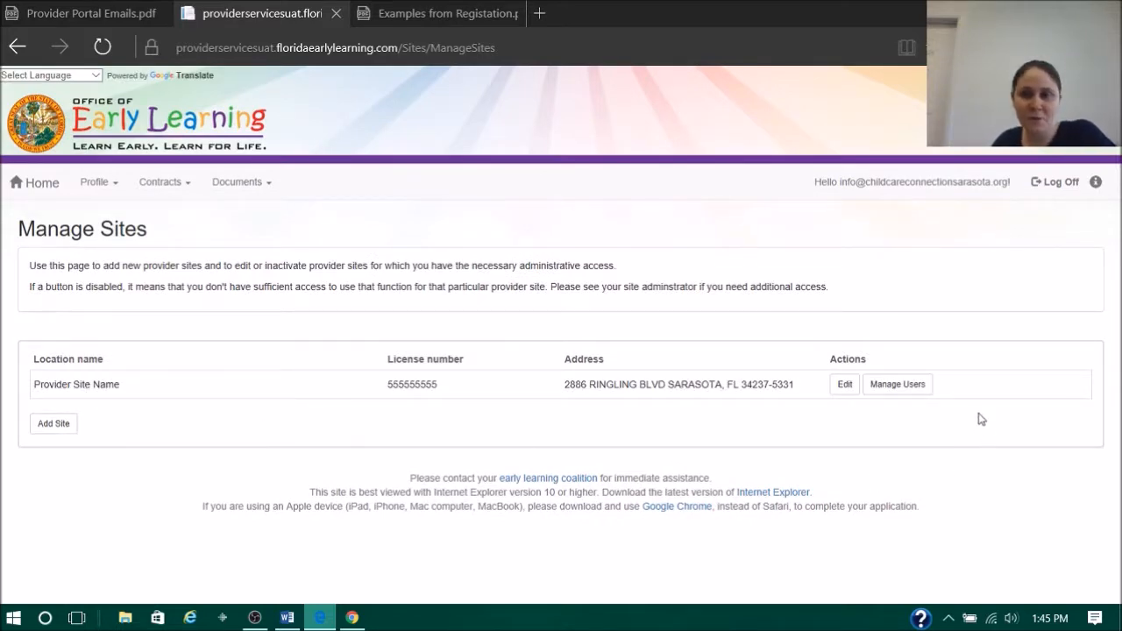
click(846, 385)
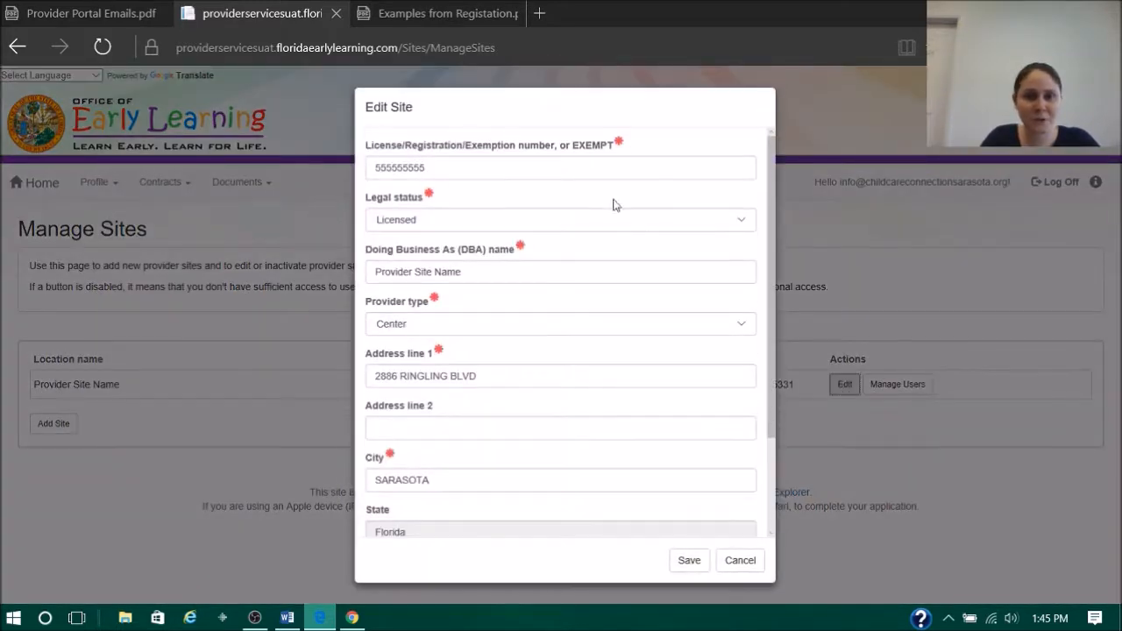
drag(776, 204, 796, 348)
click(740, 560)
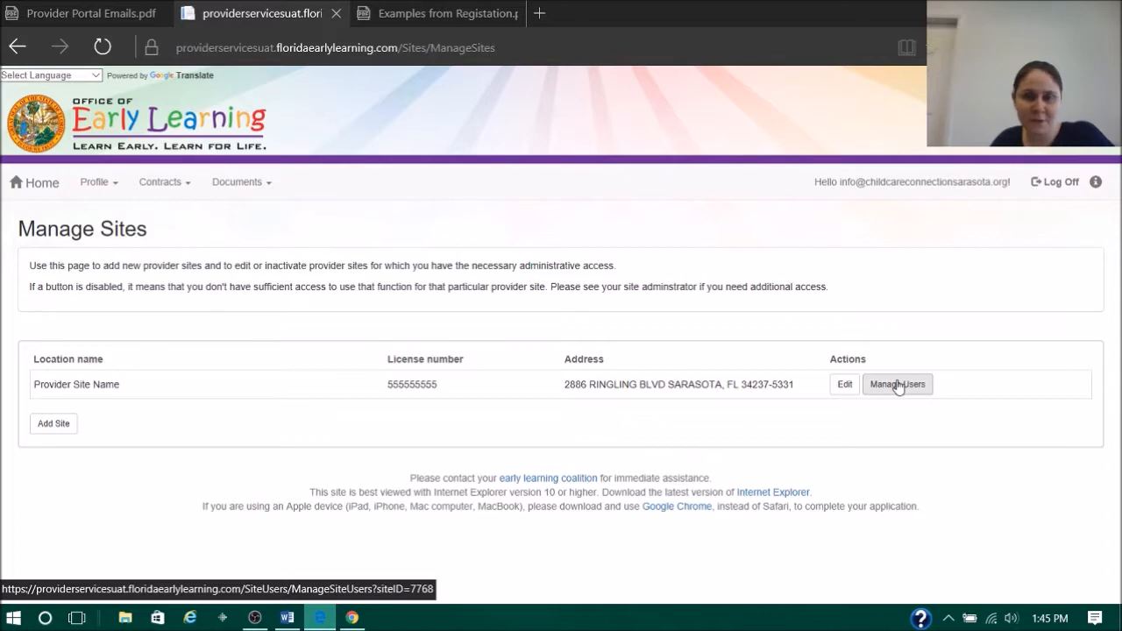
- Start adding a new site, enter its license number, verify the license and acknowledge the message
click(53, 425)
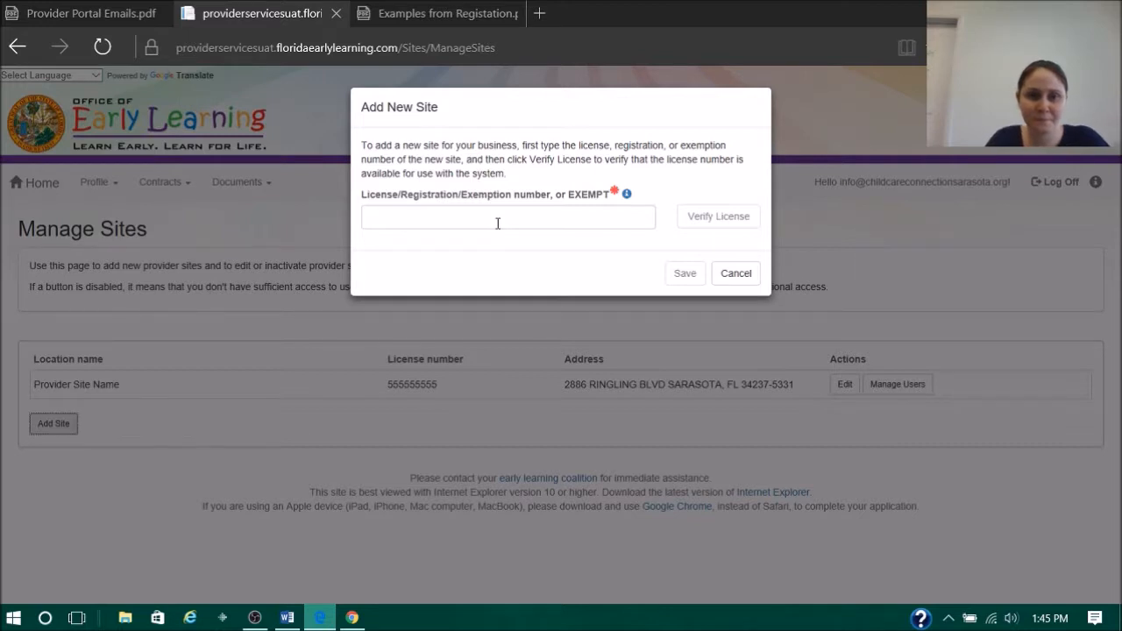
click(531, 218)
click(702, 222)
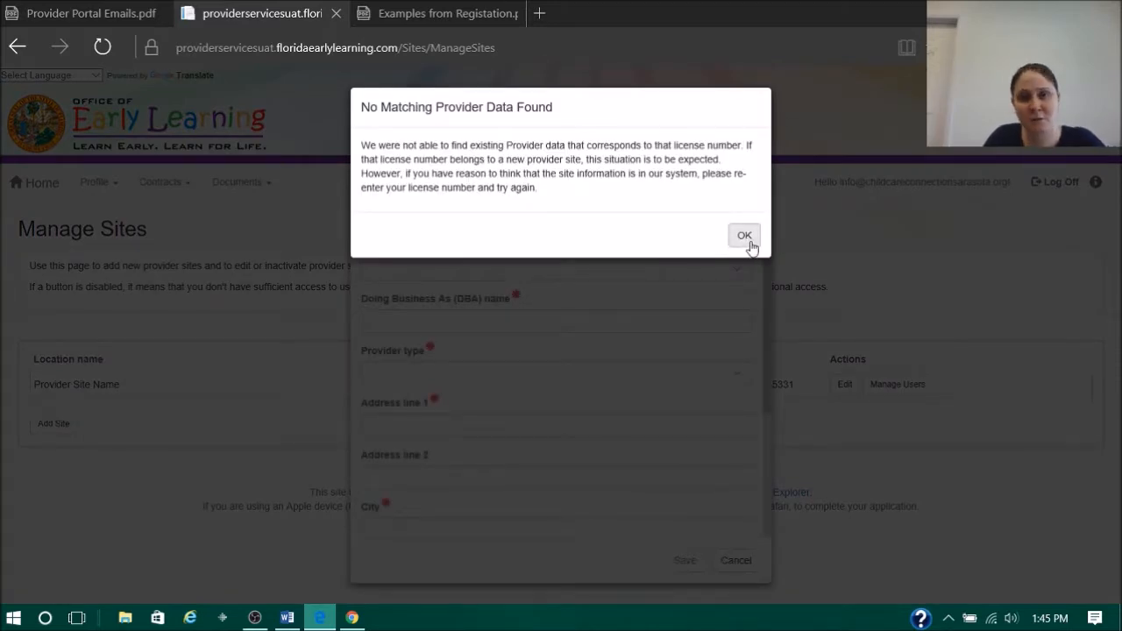
click(742, 235)
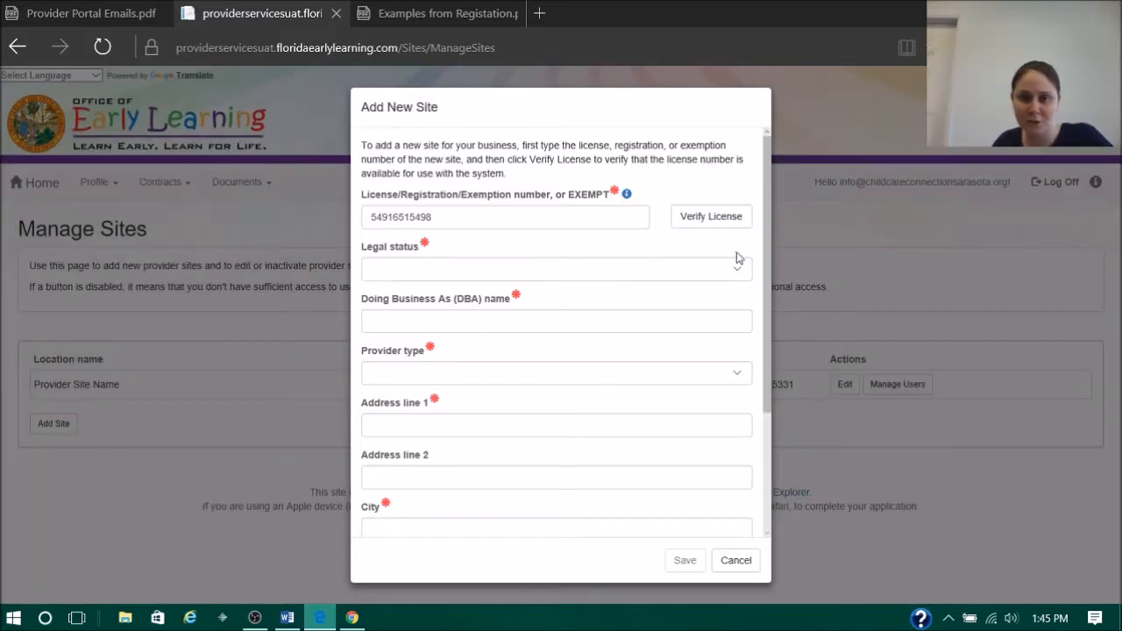
- Set the new site's legal status to Licensed, its DBA name to ABC Preschool and its provider type to Center
click(720, 279)
click(541, 273)
key(Tab)
text(B)
key(BackSpace)
text(bc)
key(BackSpace)
key(BackSpace)
text(a)
key(BackSpace)
text(AB)
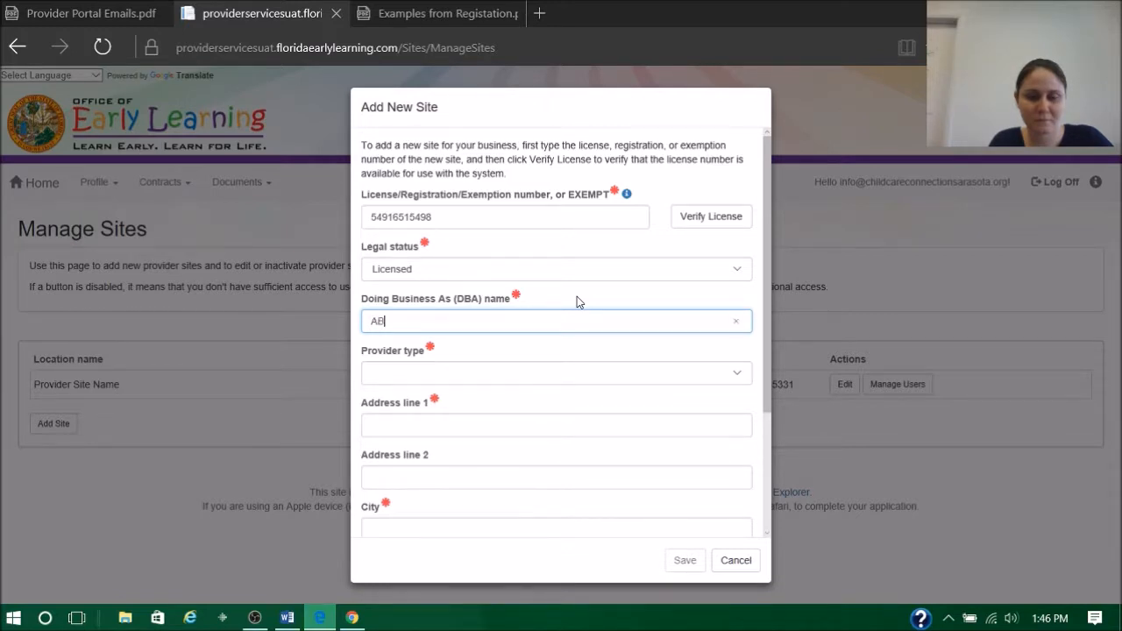
text(C P reschool)
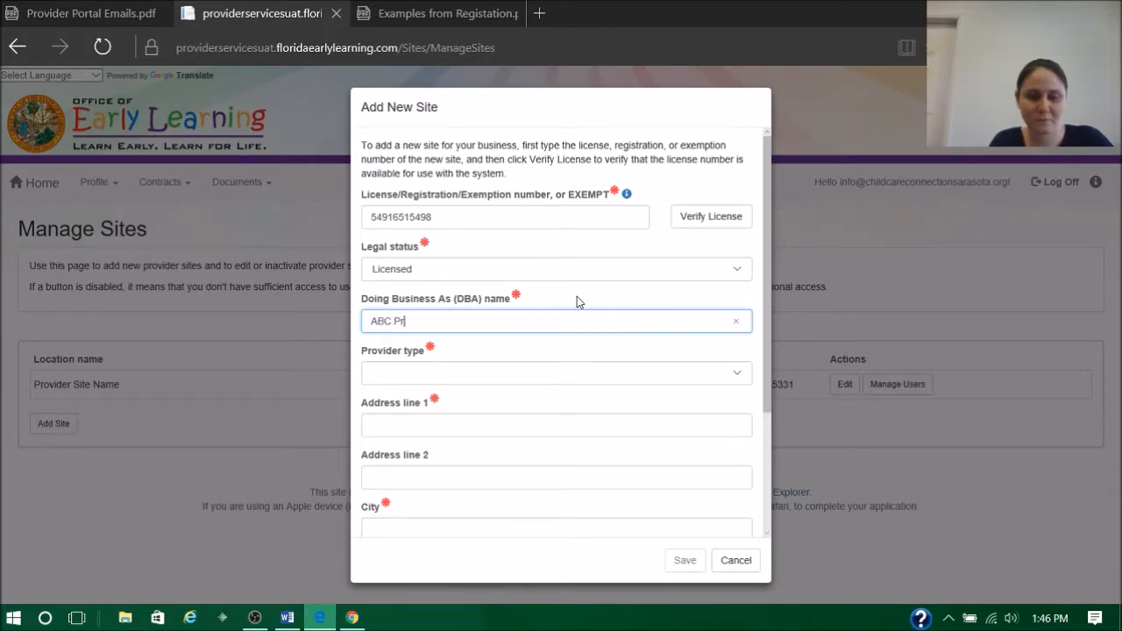
key(Tab)
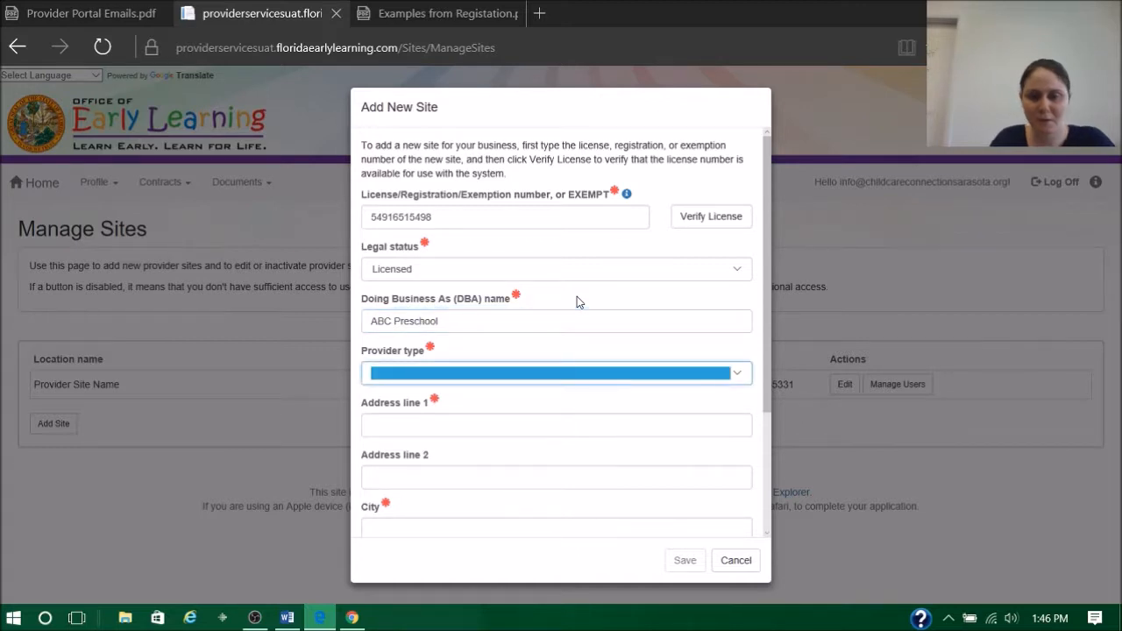
click(547, 378)
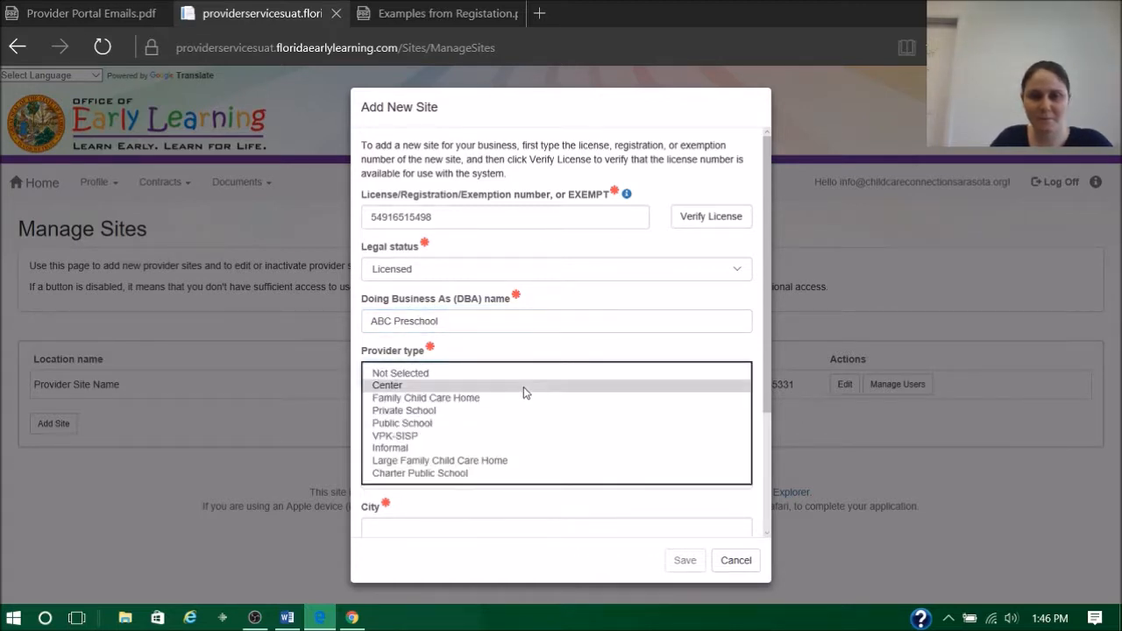
click(524, 386)
- Enter the new site's street address, city and zip code
click(510, 419)
key(Tab)
key(Tab)
text(Sarasota)
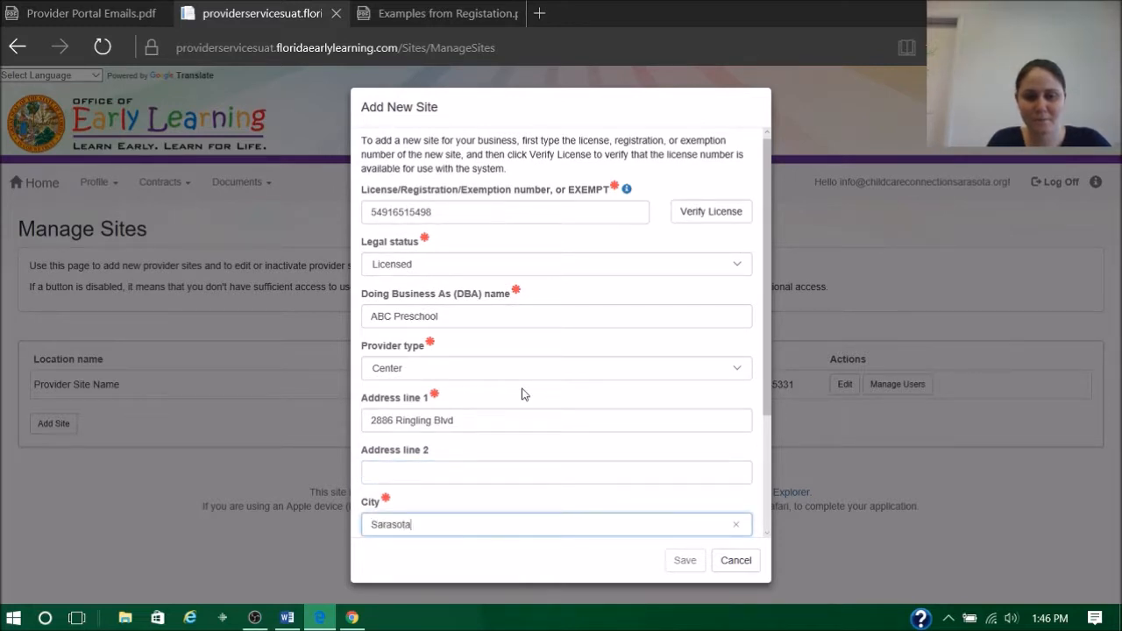
key(Tab)
key(Tab)
text(34237)
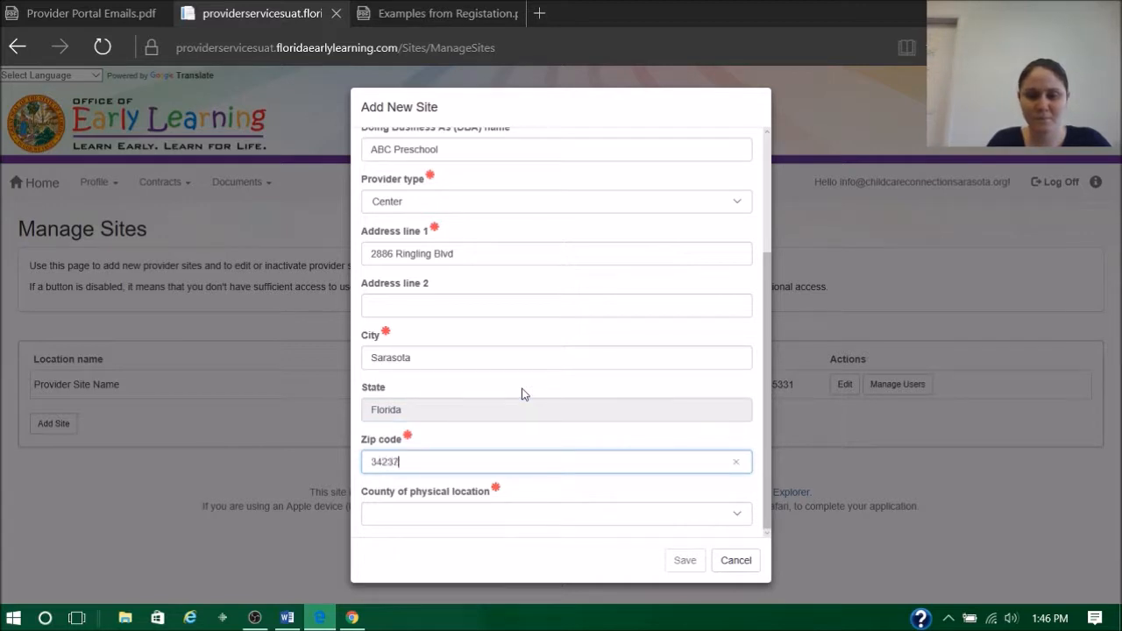
- Choose Sarasota as the county of physical location and save the new site with the USPS standardized address
key(Tab)
click(483, 516)
scroll(473, 351, down, 10)
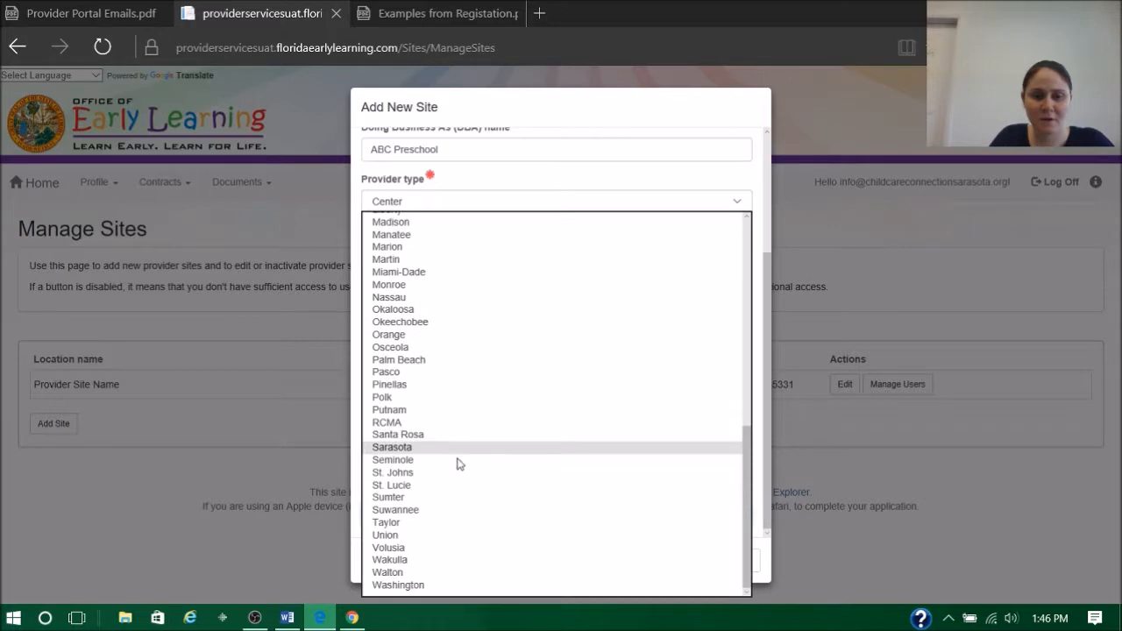
click(437, 450)
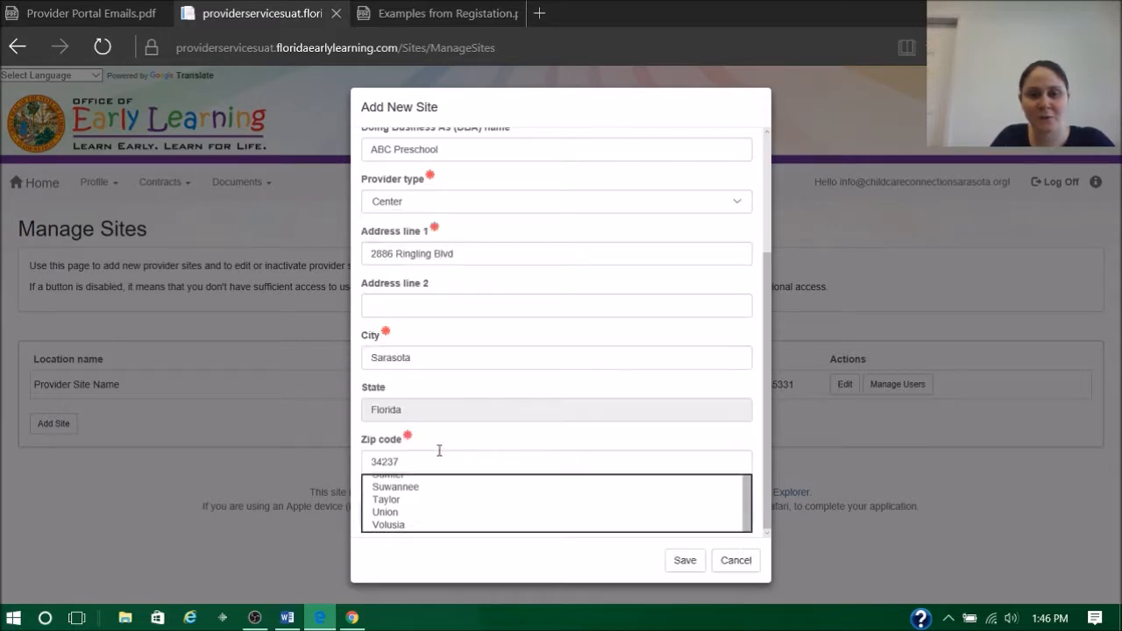
click(684, 561)
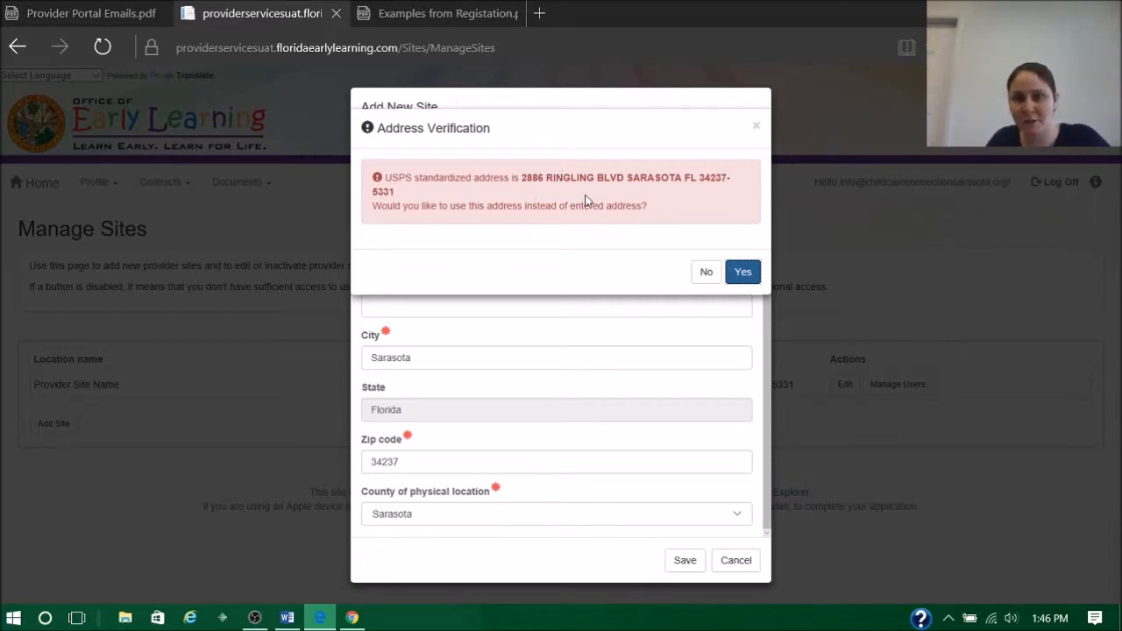
click(745, 273)
click(683, 560)
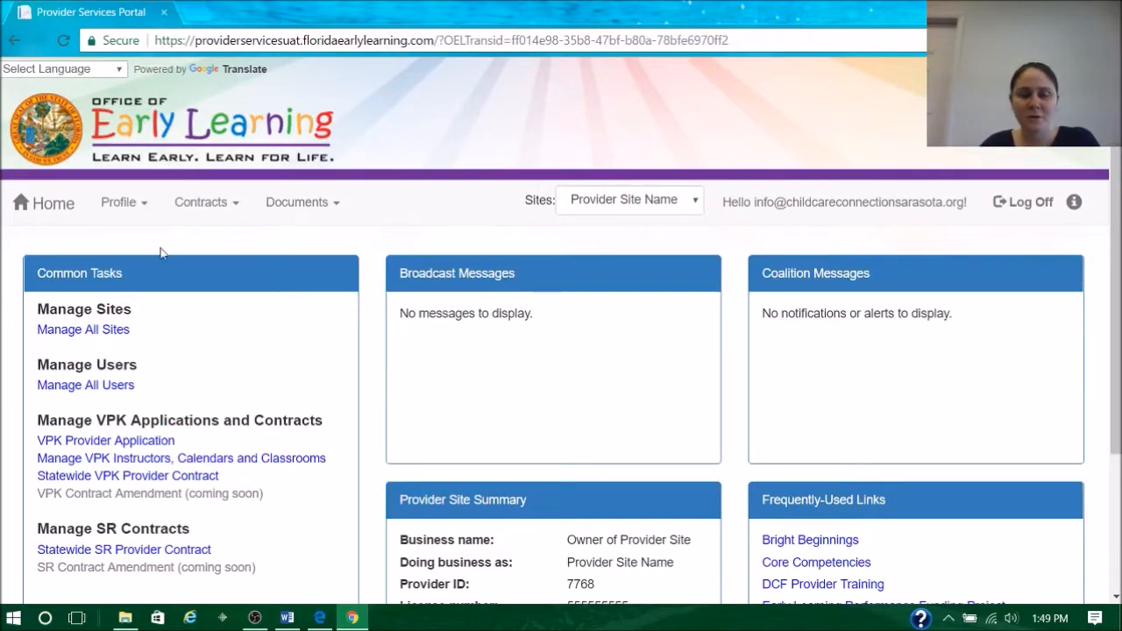
- Open the page for managing all users, and consult the Provider User Roles PDF in Edge before returning to the portal in Chrome
click(104, 388)
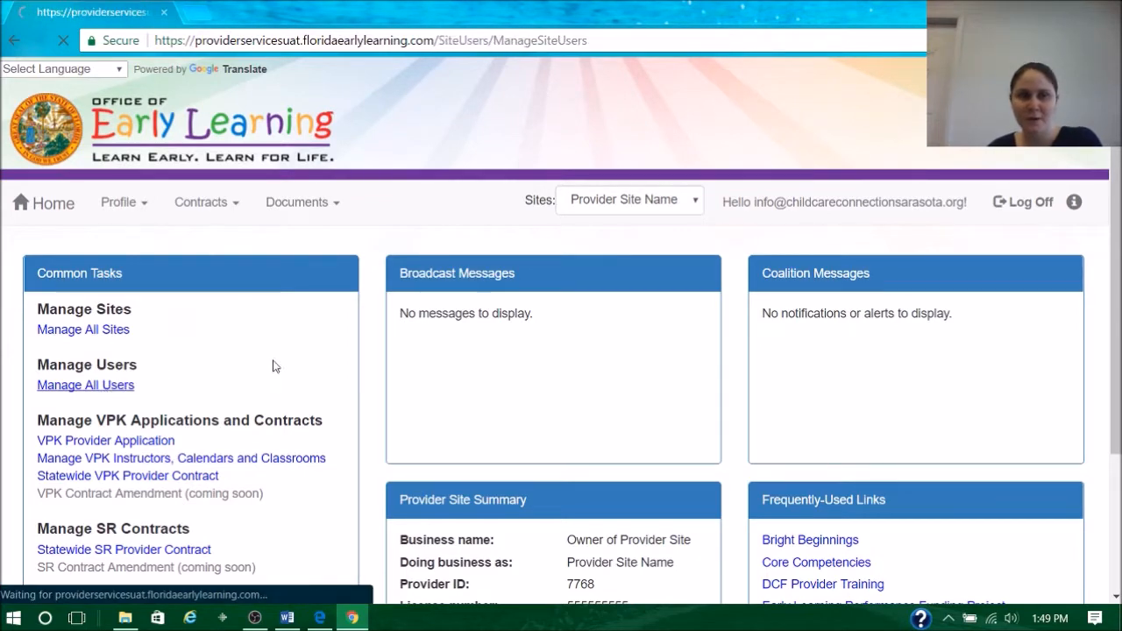
scroll(383, 323, down, 3)
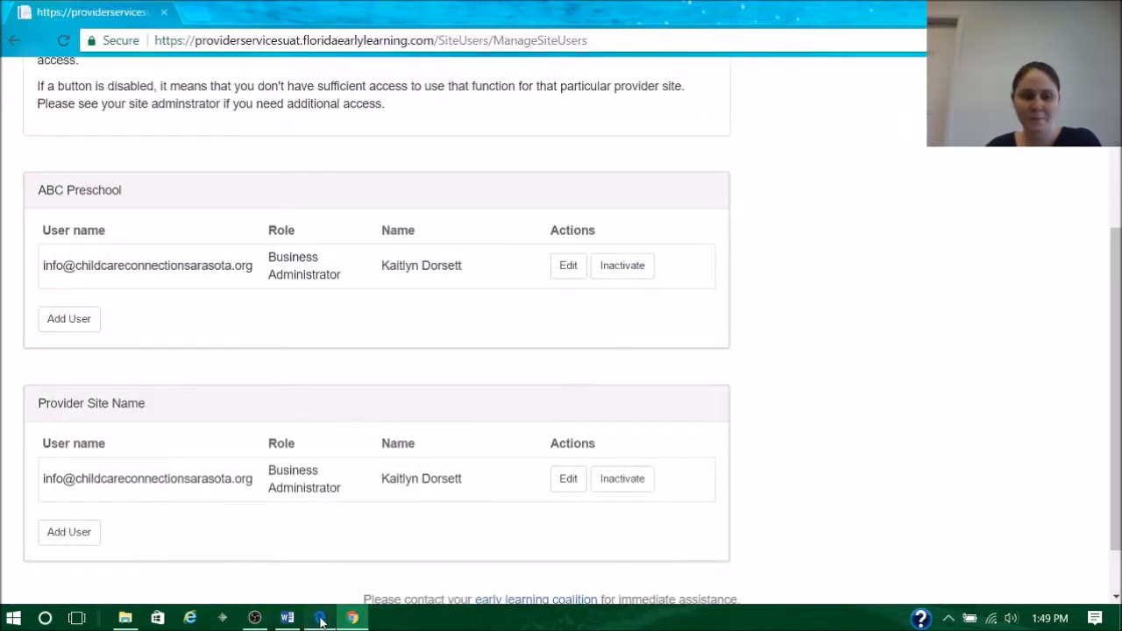
click(321, 620)
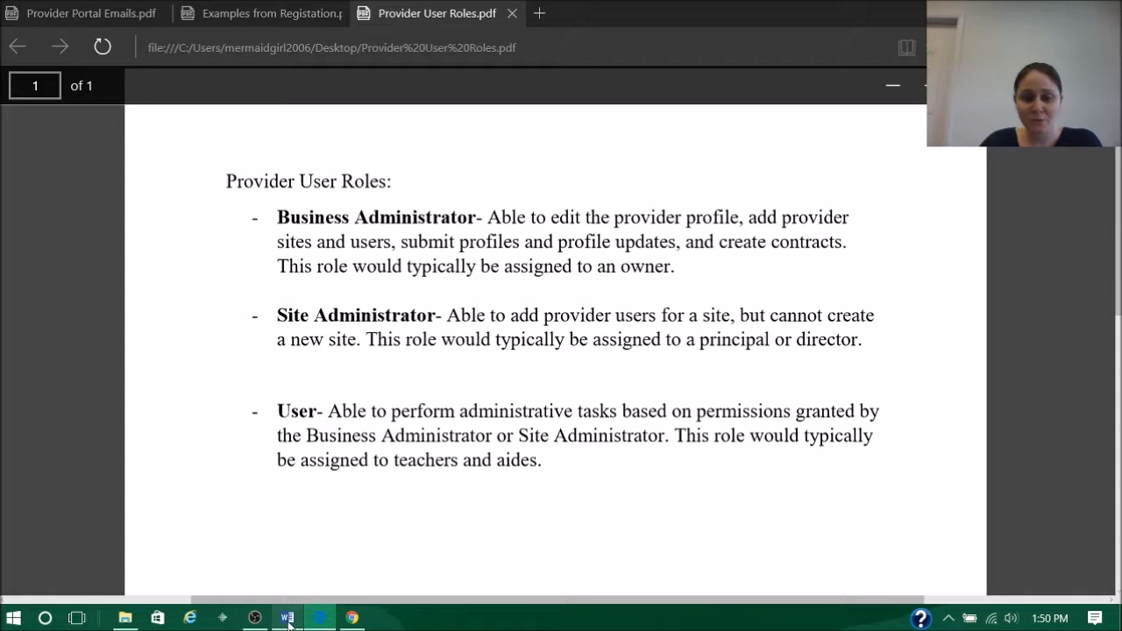
click(351, 617)
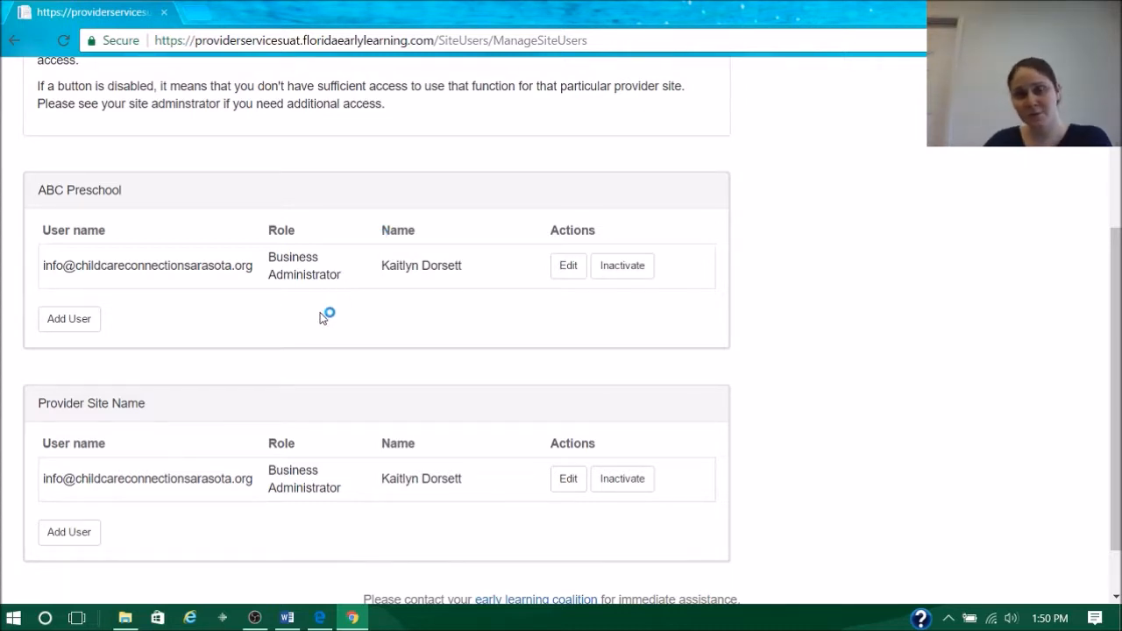
- Open the permissions of ABC Preschool's existing user, view the available roles, and cancel the edit
click(567, 267)
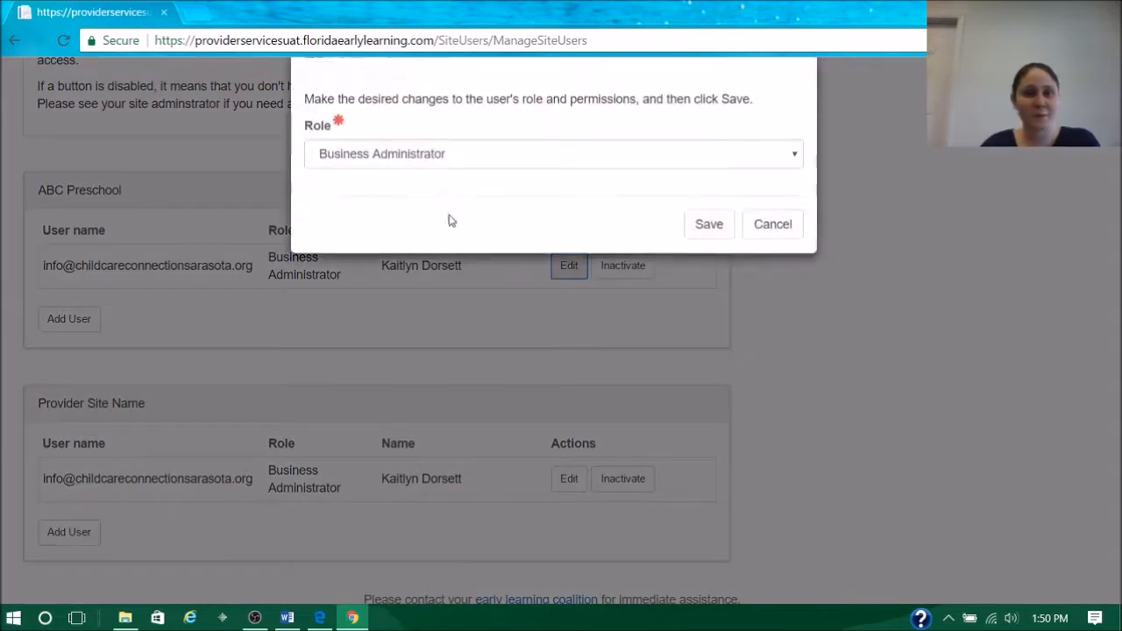
click(481, 220)
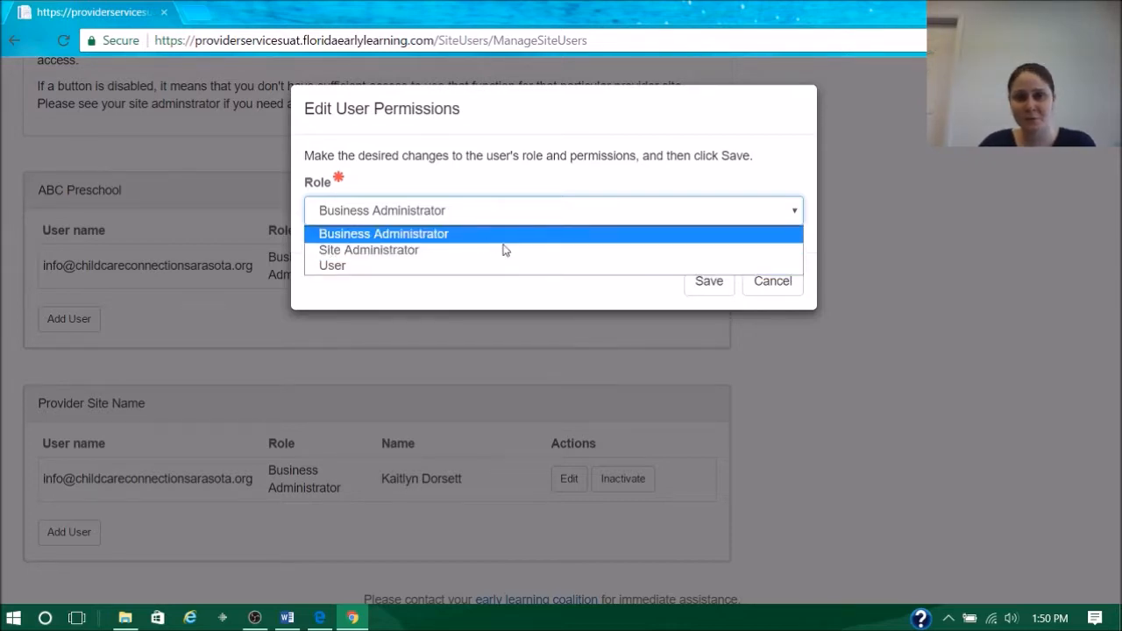
click(765, 298)
click(768, 291)
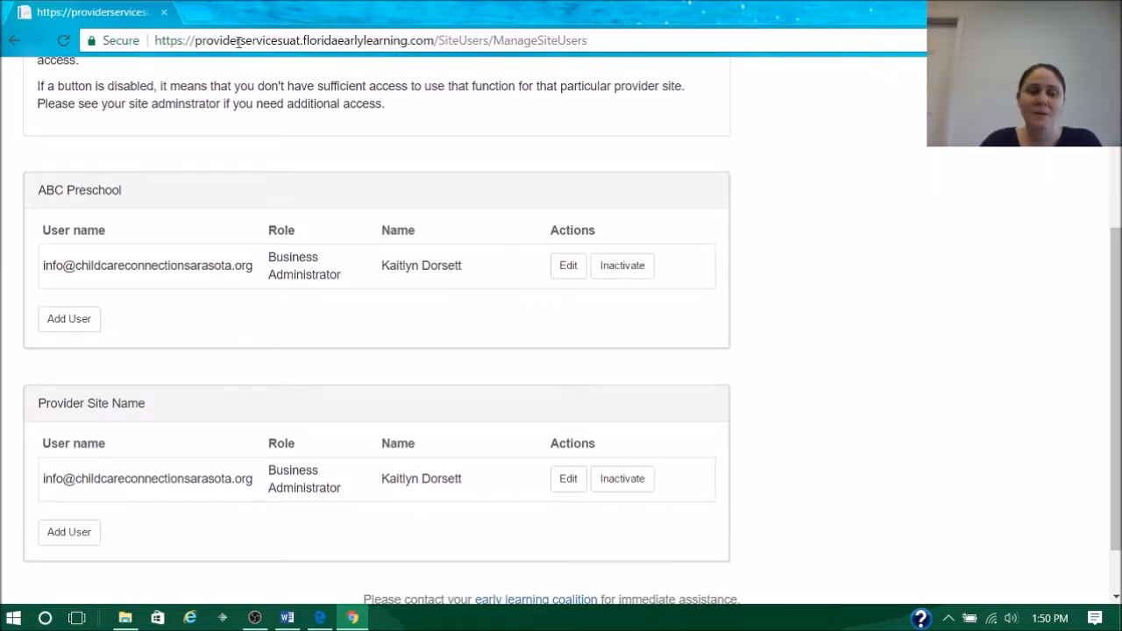
- View the form for adding a new user to ABC Preschool, cancel it, and return to the portal's home page
click(68, 319)
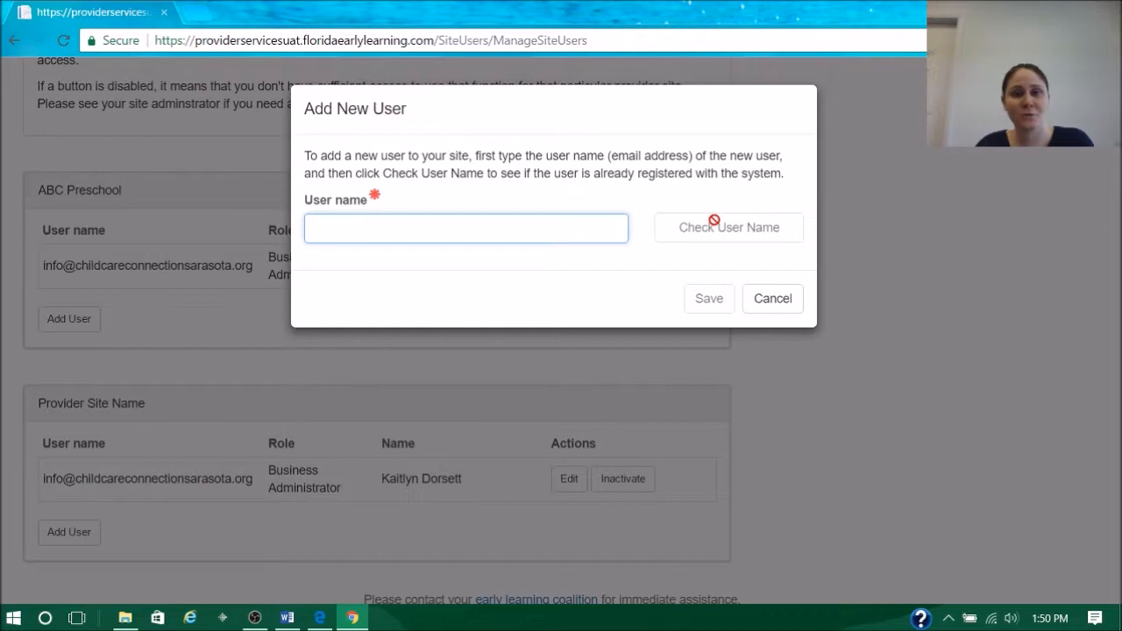
click(759, 307)
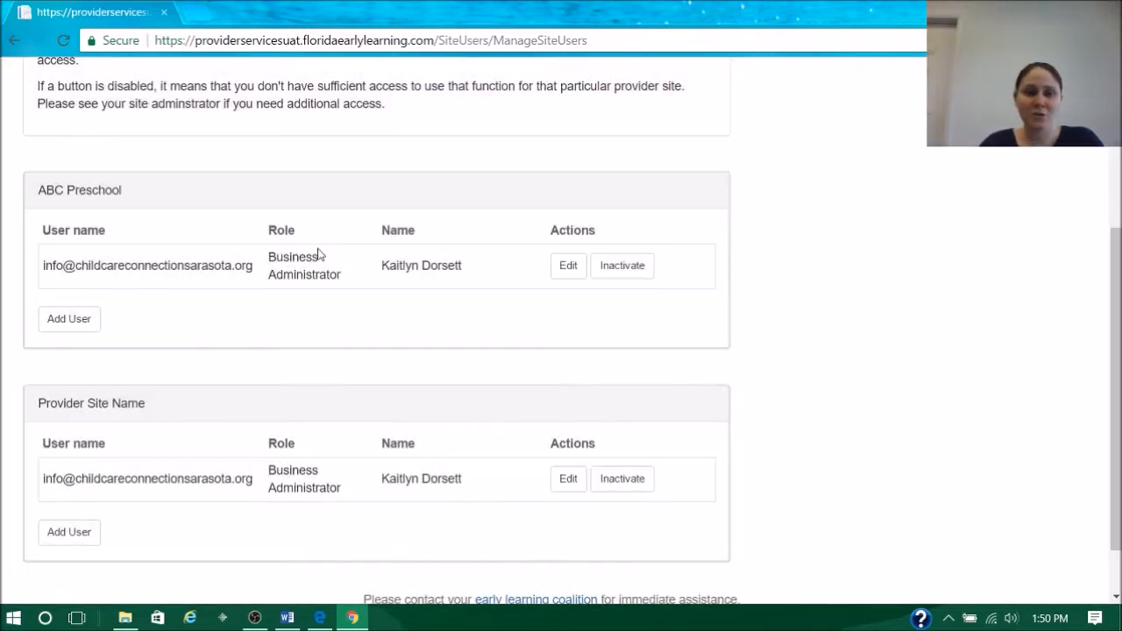
scroll(317, 257, down, 1)
scroll(275, 257, up, 4)
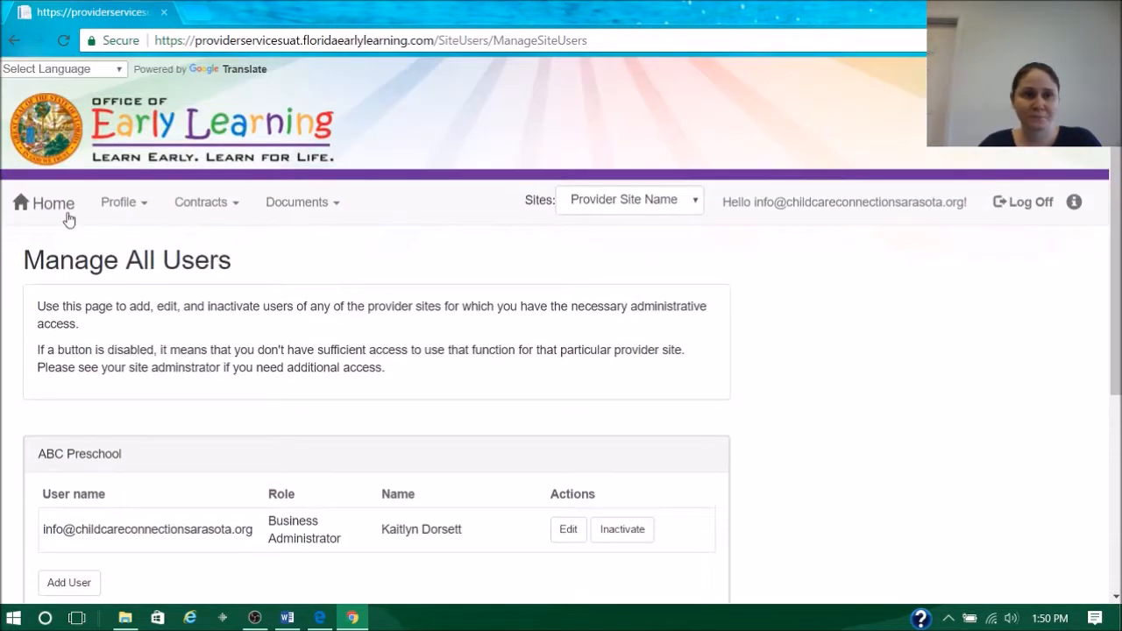
click(61, 214)
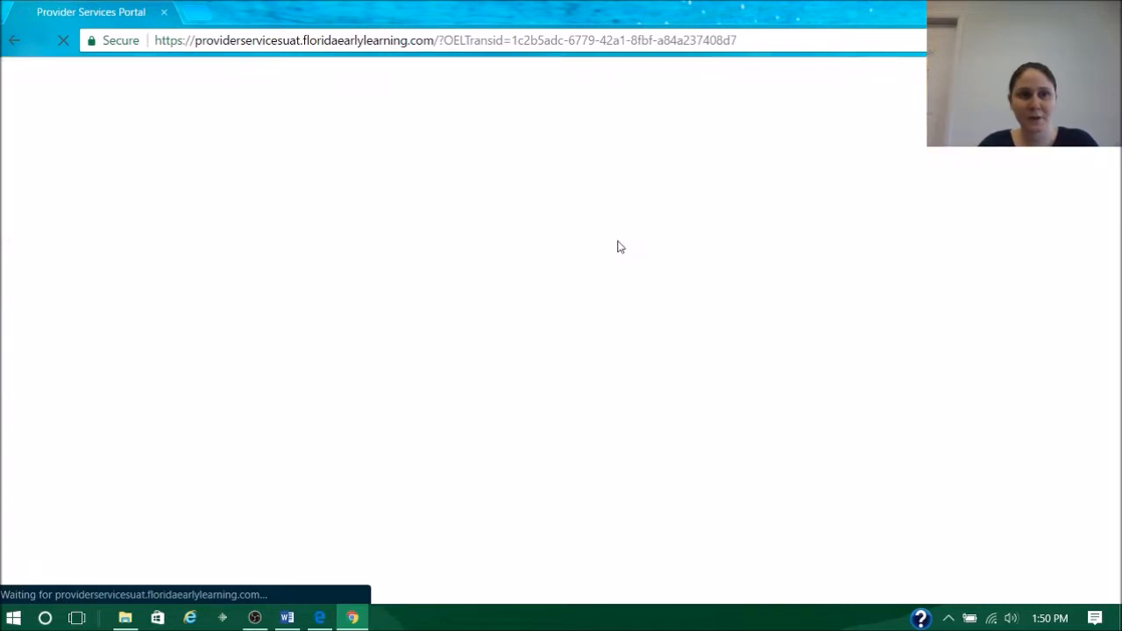
scroll(680, 311, down, 2)
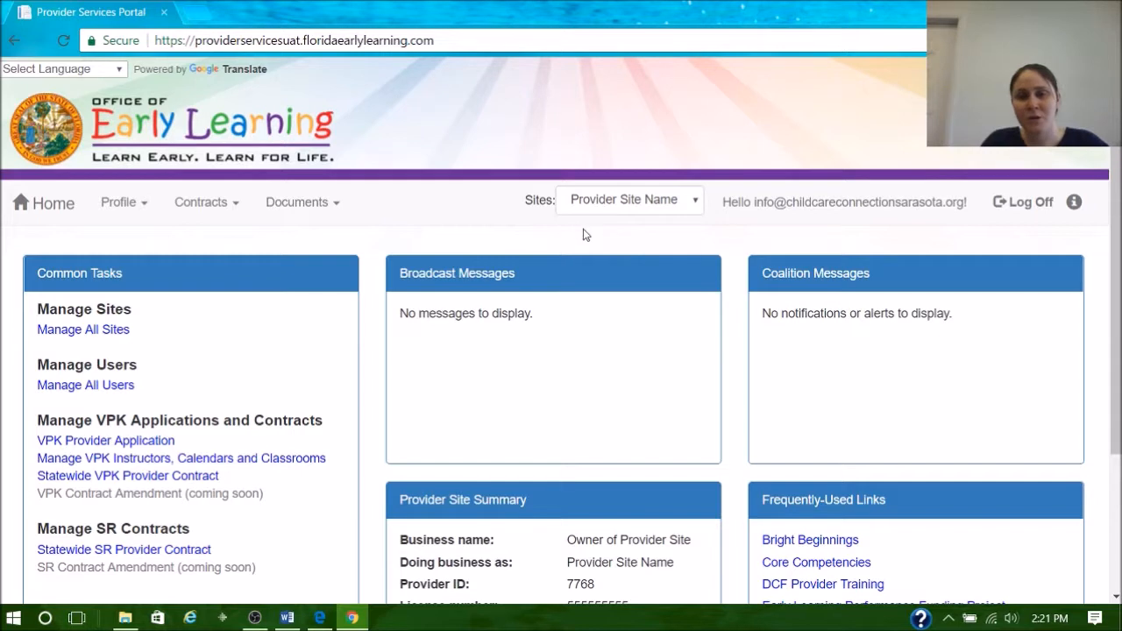
- View the list of selectable sites, keep Provider Site Name, and open its provider profile
click(628, 214)
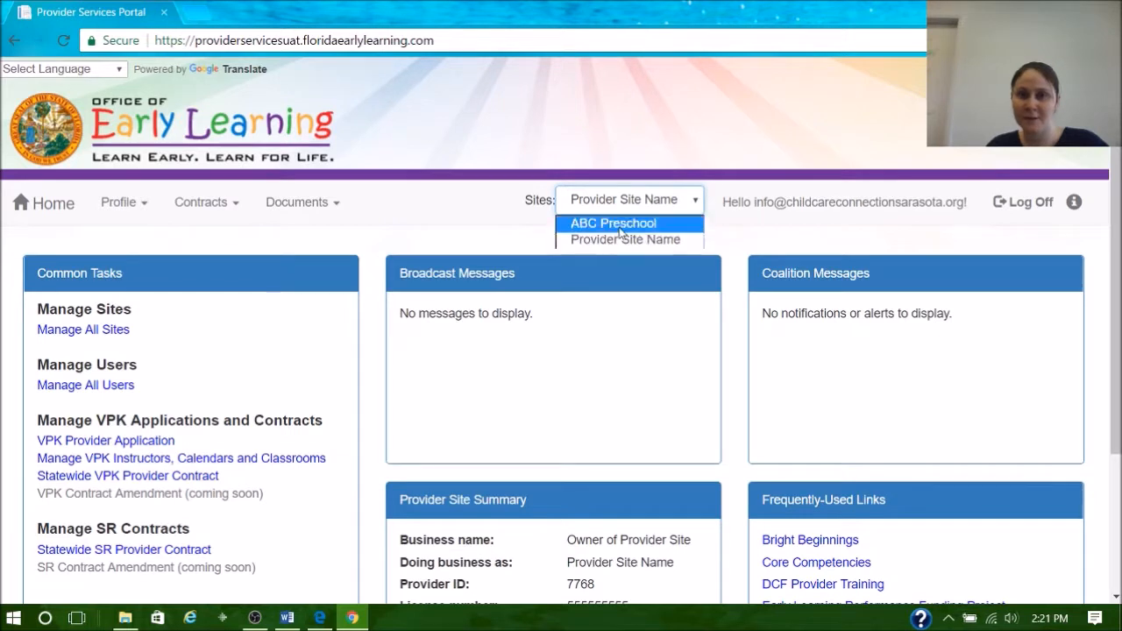
click(527, 229)
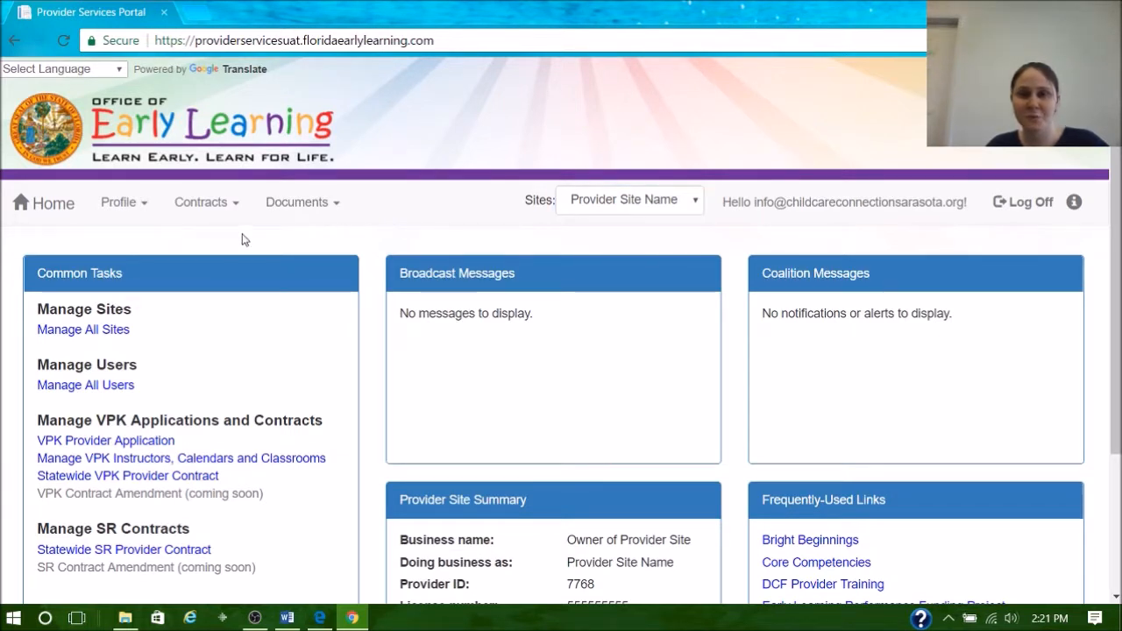
mouse_move(129, 206)
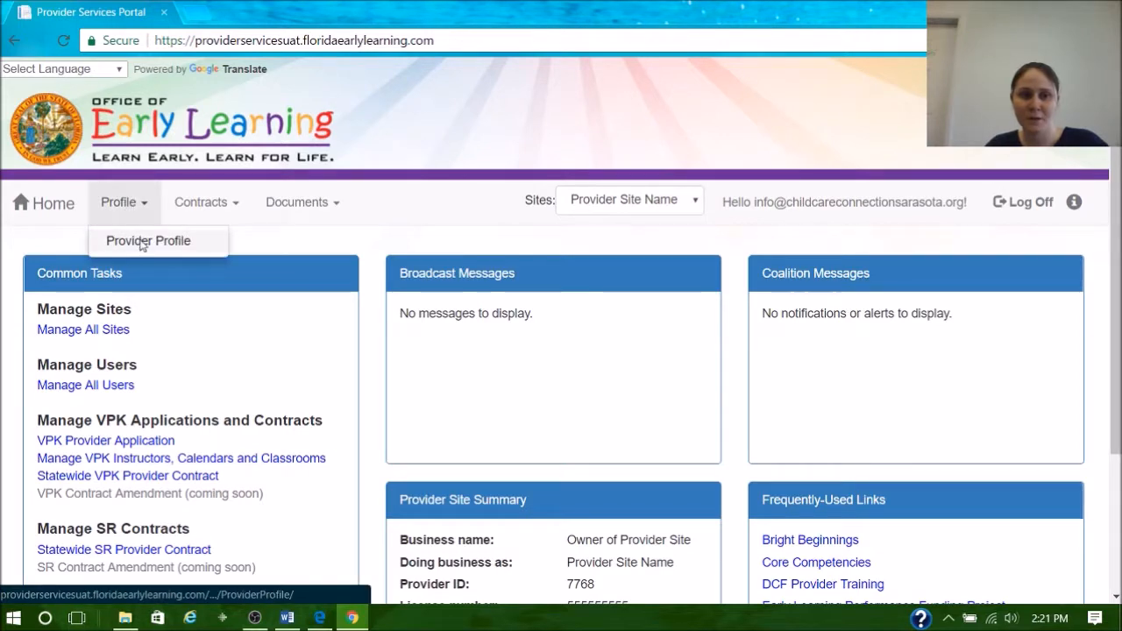
click(140, 241)
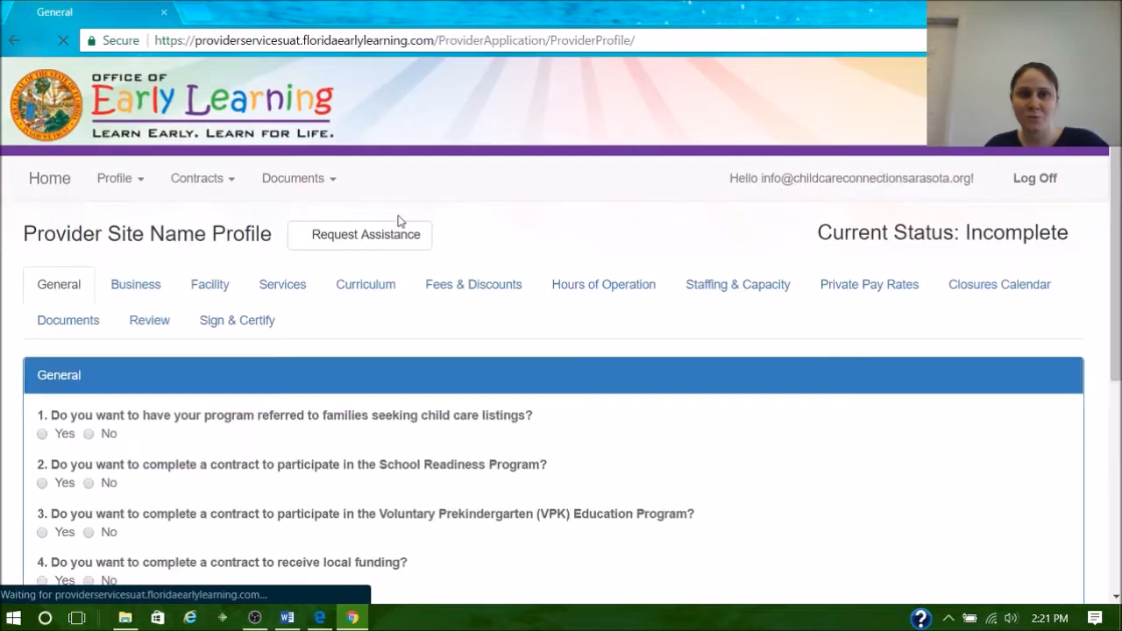
- Review the General questions on referrals, contracts, Gold Seal status and accreditation, and advance to the Business section
scroll(447, 256, down, 1)
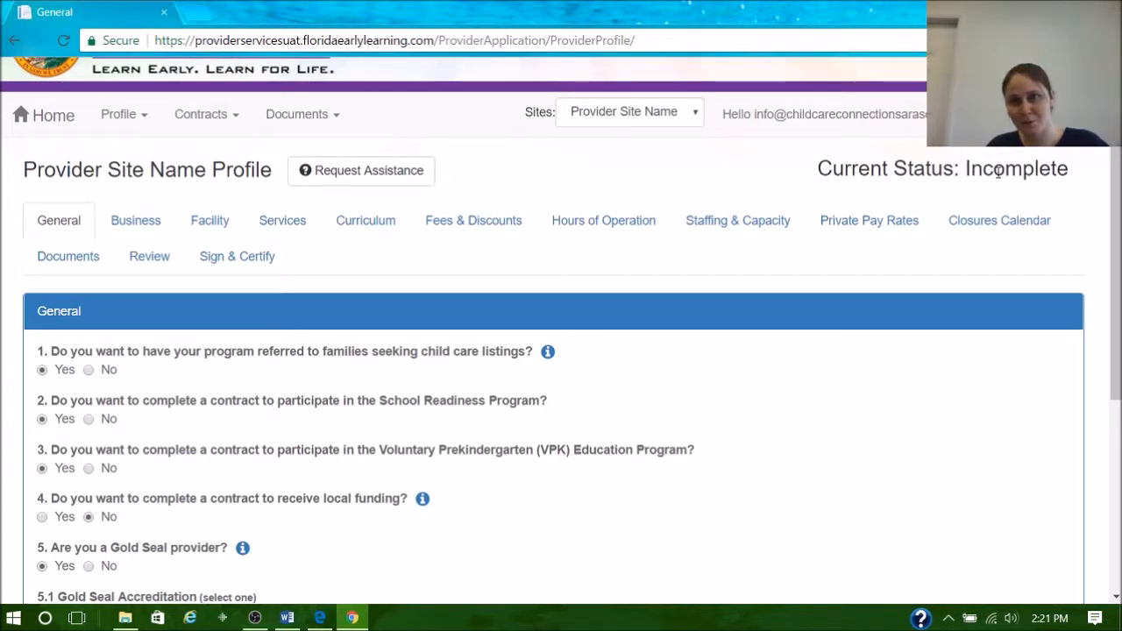
scroll(385, 260, down, 1)
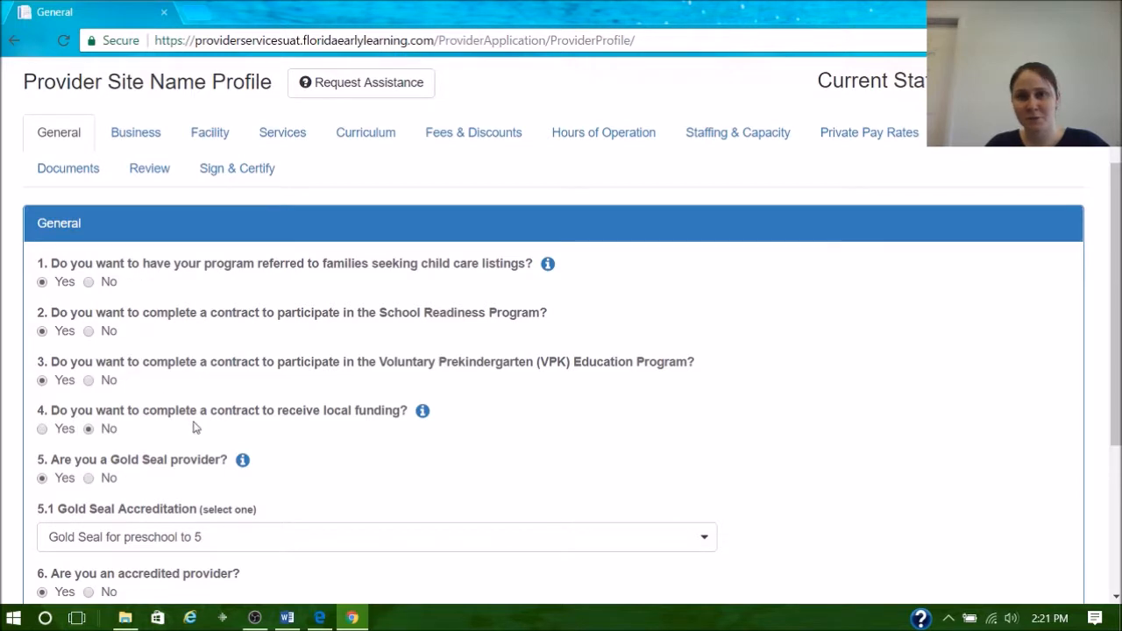
scroll(235, 427, down, 1)
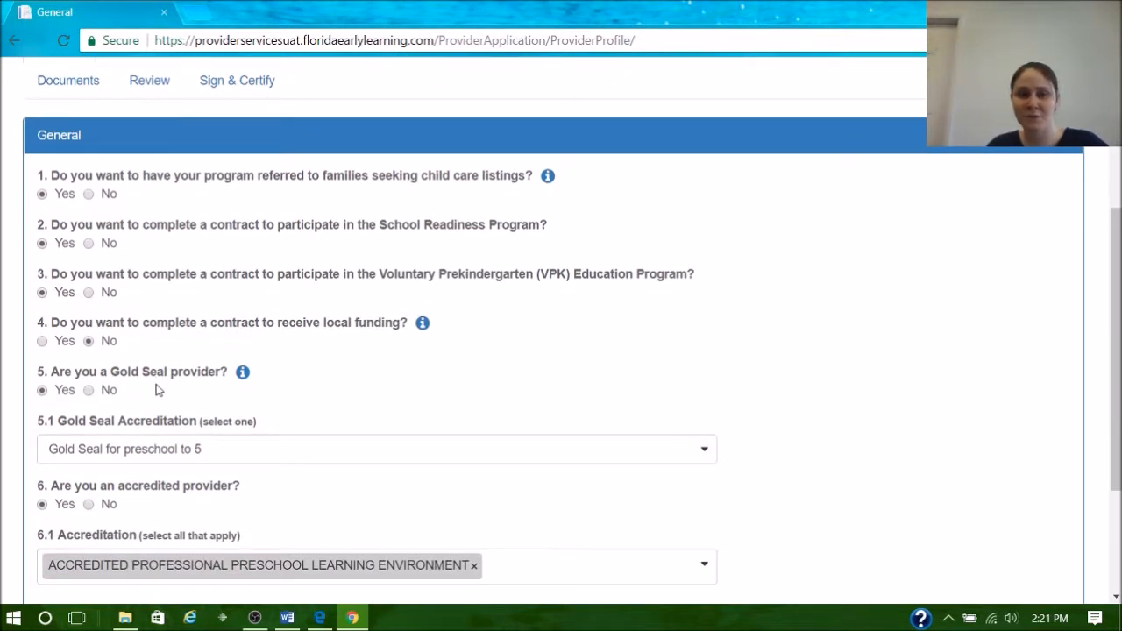
scroll(180, 250, up, 1)
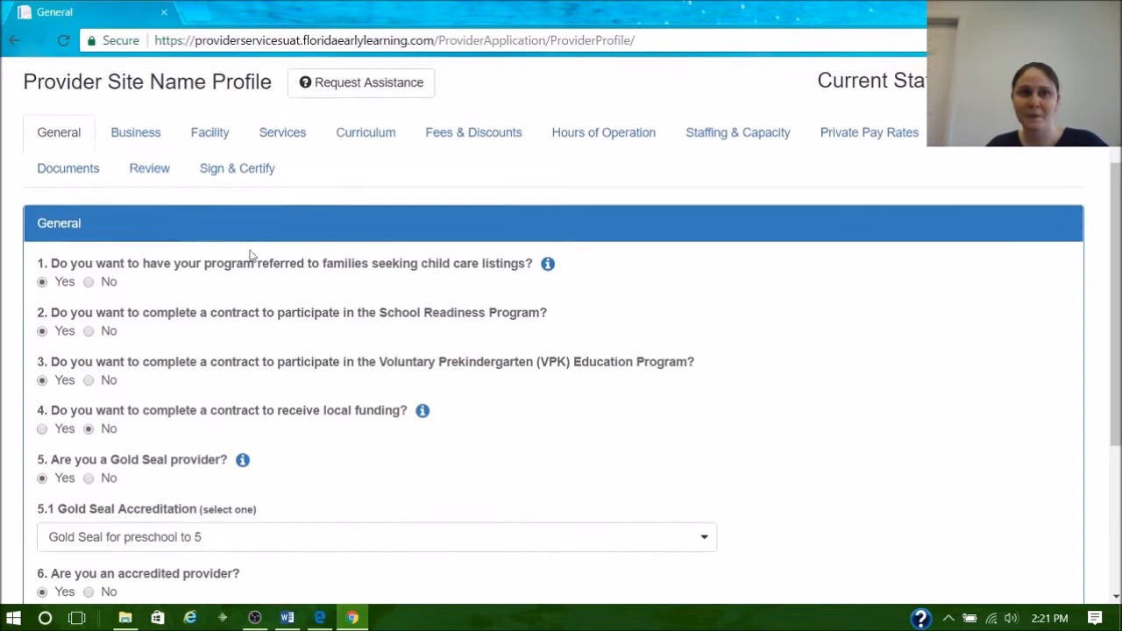
scroll(210, 250, down, 3)
click(1026, 451)
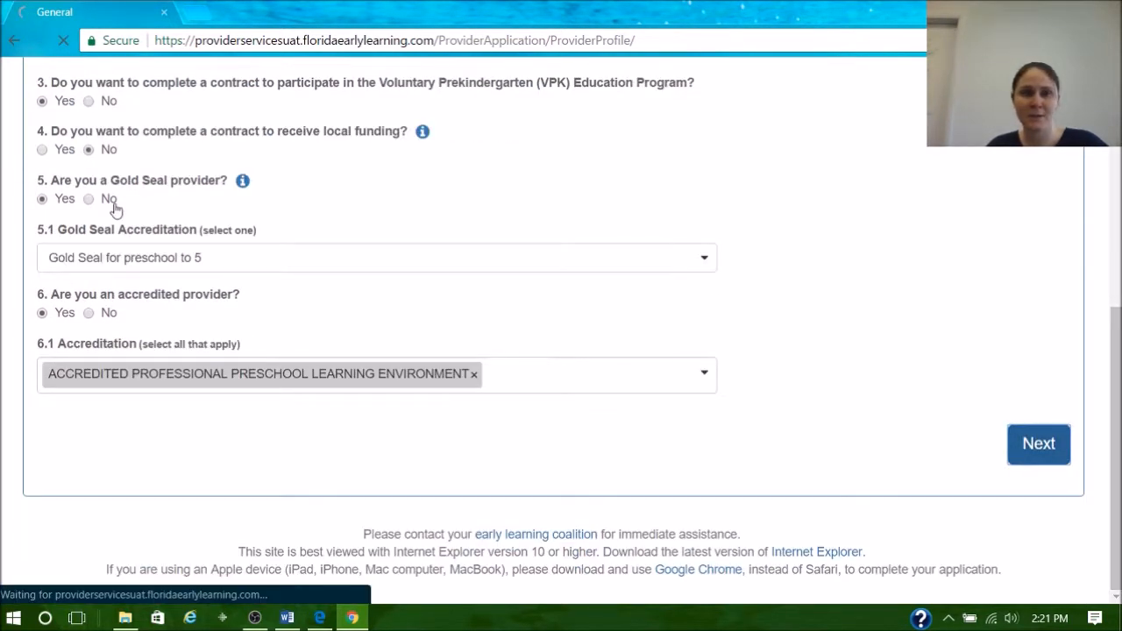
- Review the Business section's owner, designee, license and address details, and advance to the Facility section
scroll(401, 314, down, 1)
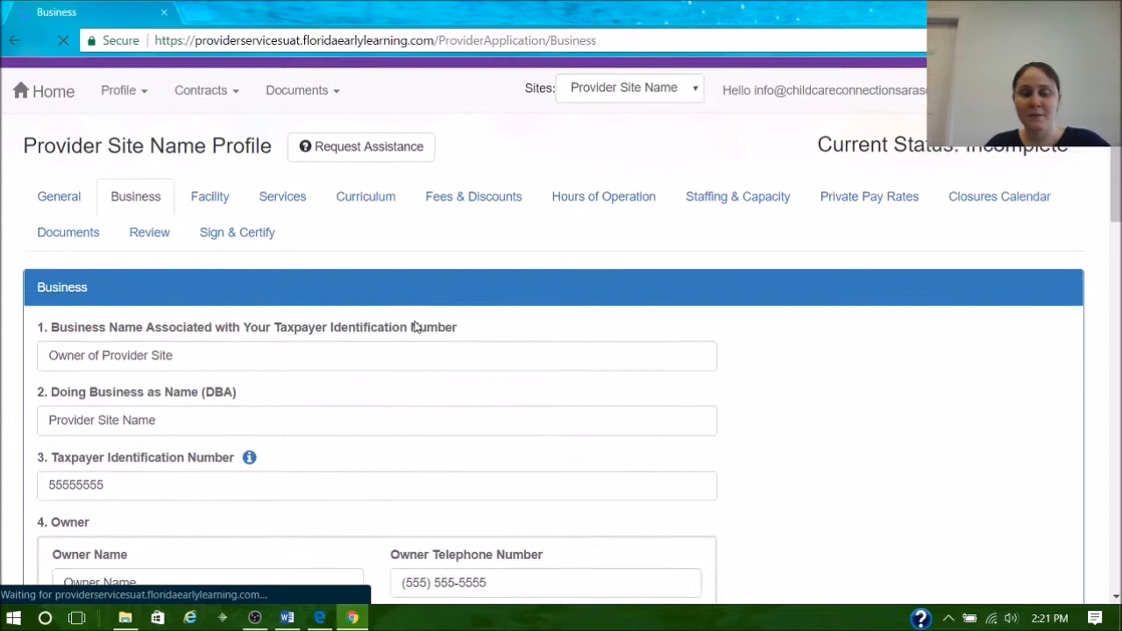
scroll(399, 310, down, 1)
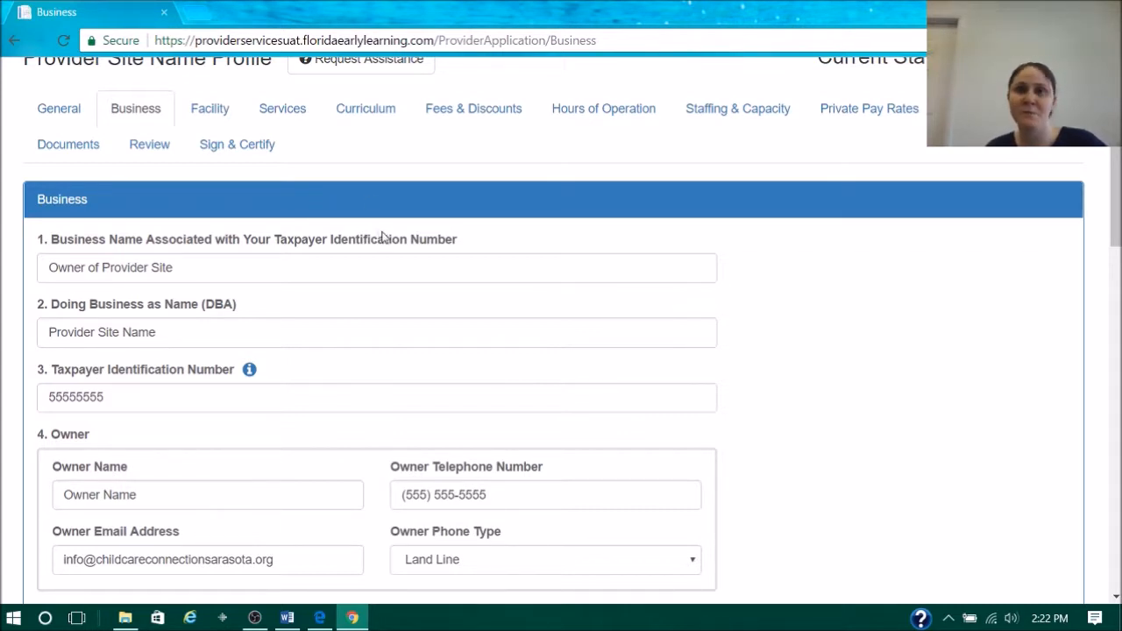
scroll(432, 251, down, 1)
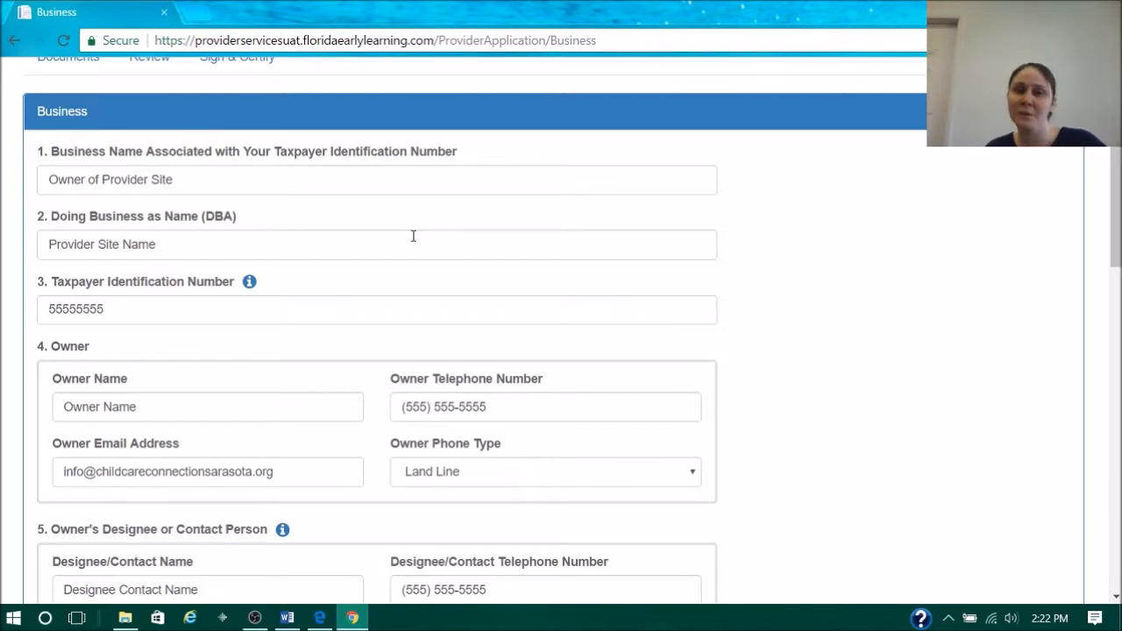
scroll(396, 230, down, 4)
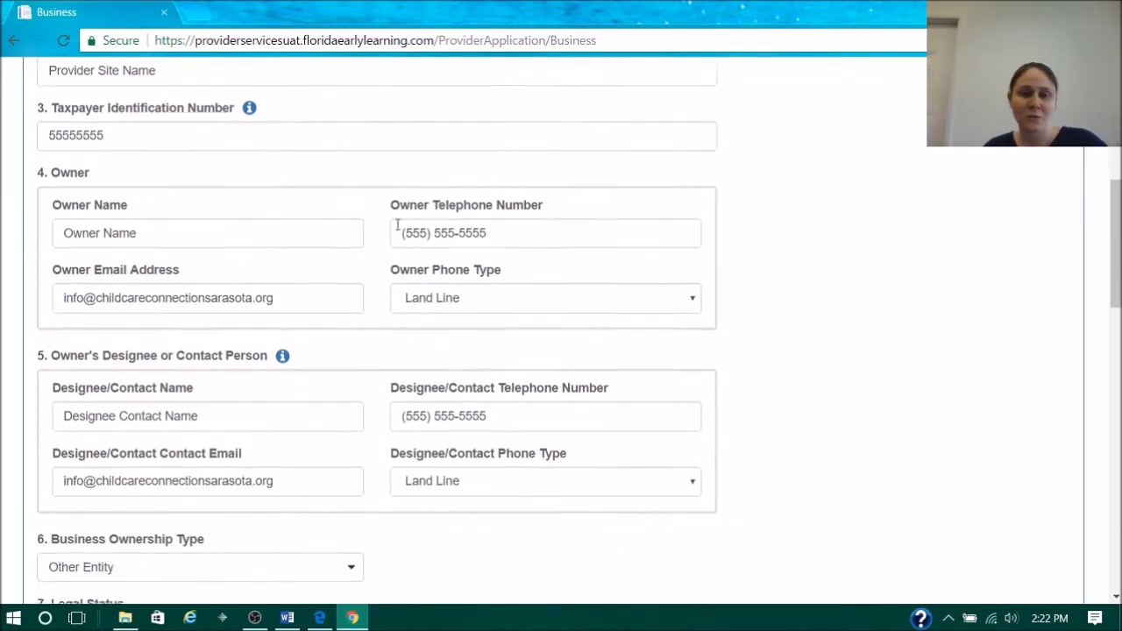
scroll(396, 231, down, 4)
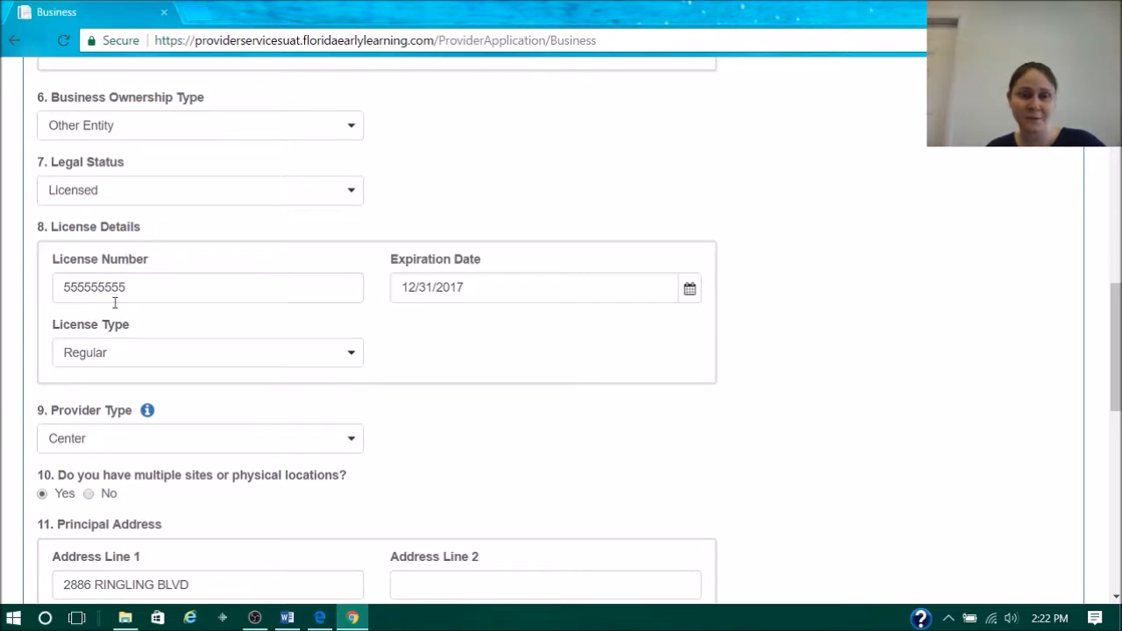
scroll(225, 298, down, 10)
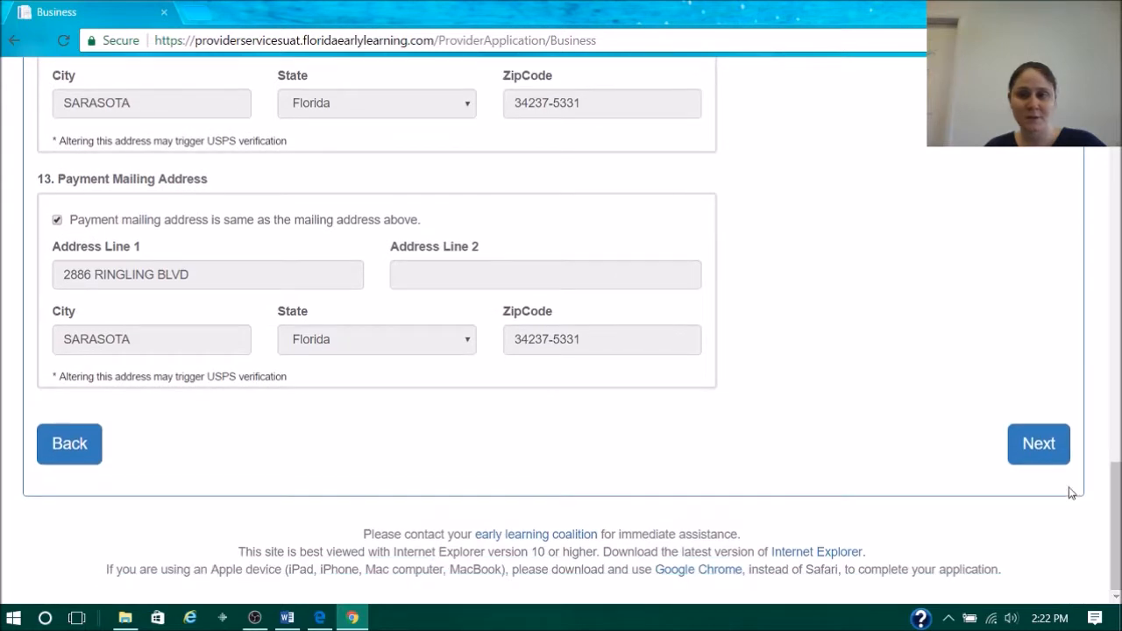
click(1041, 453)
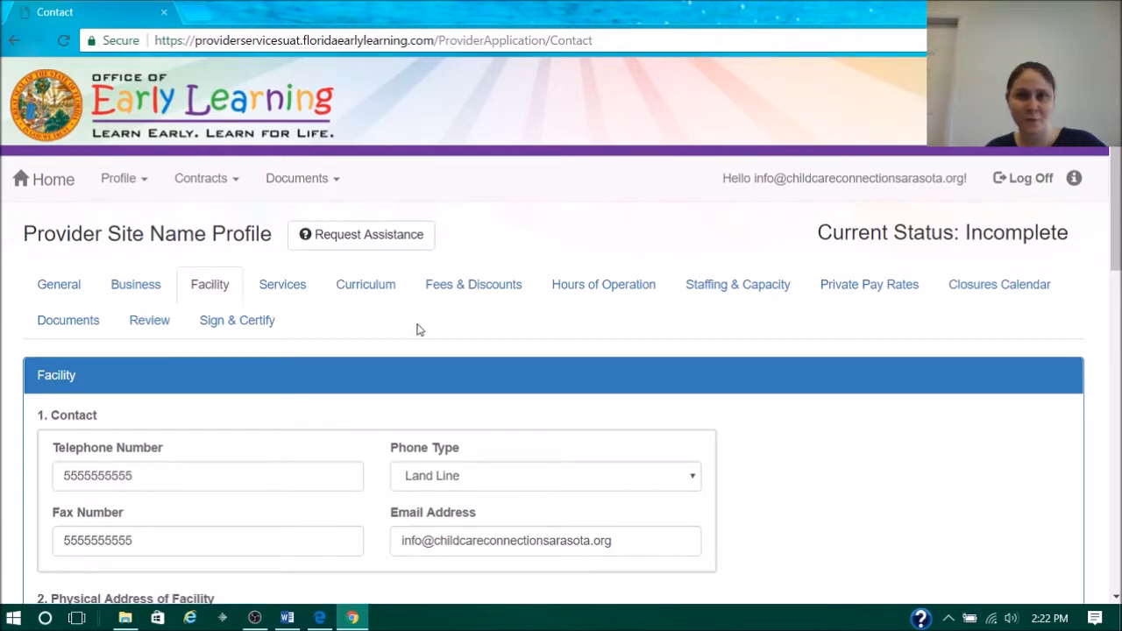
- Review the Facility section's contact, physical address, Director and VPK Director details down to the additional facility contacts
scroll(419, 325, down, 3)
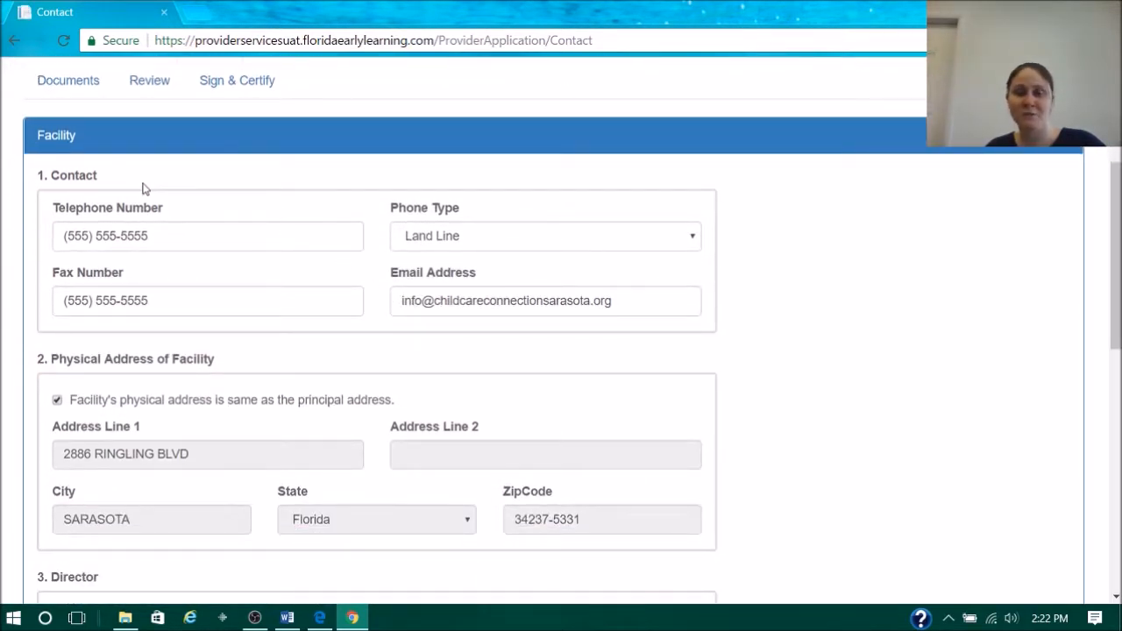
scroll(237, 268, down, 5)
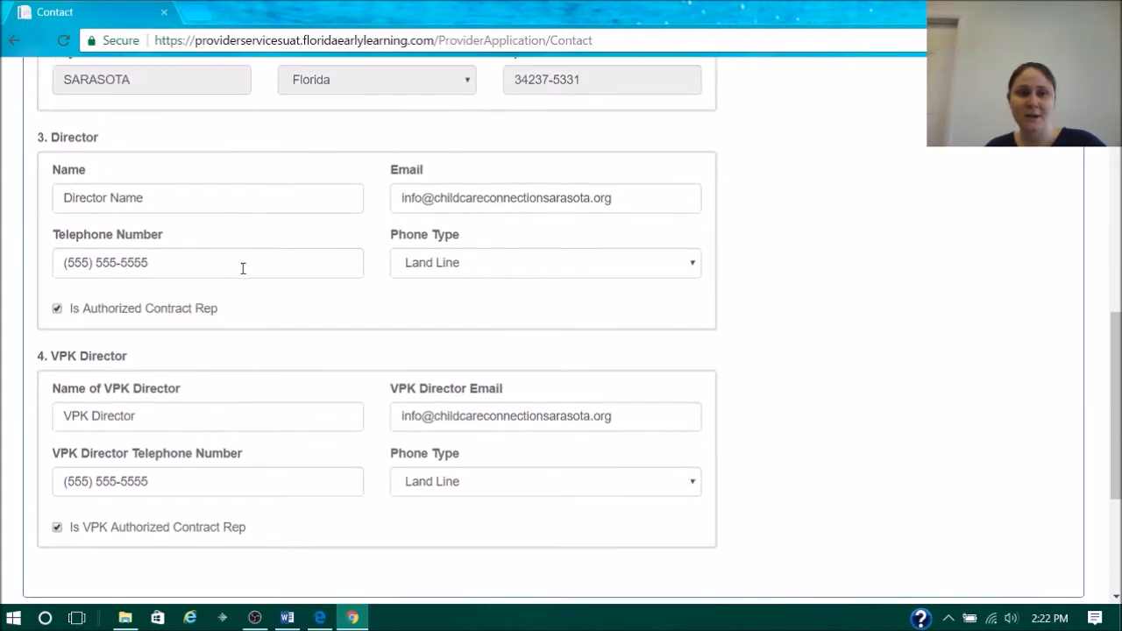
scroll(243, 268, down, 1)
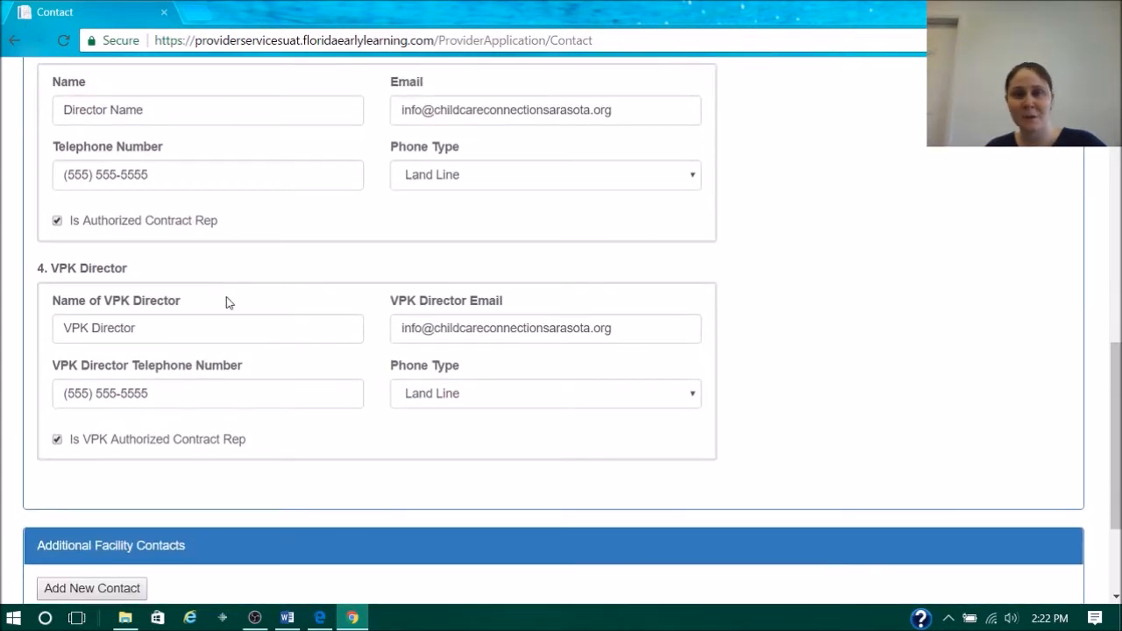
scroll(241, 310, down, 1)
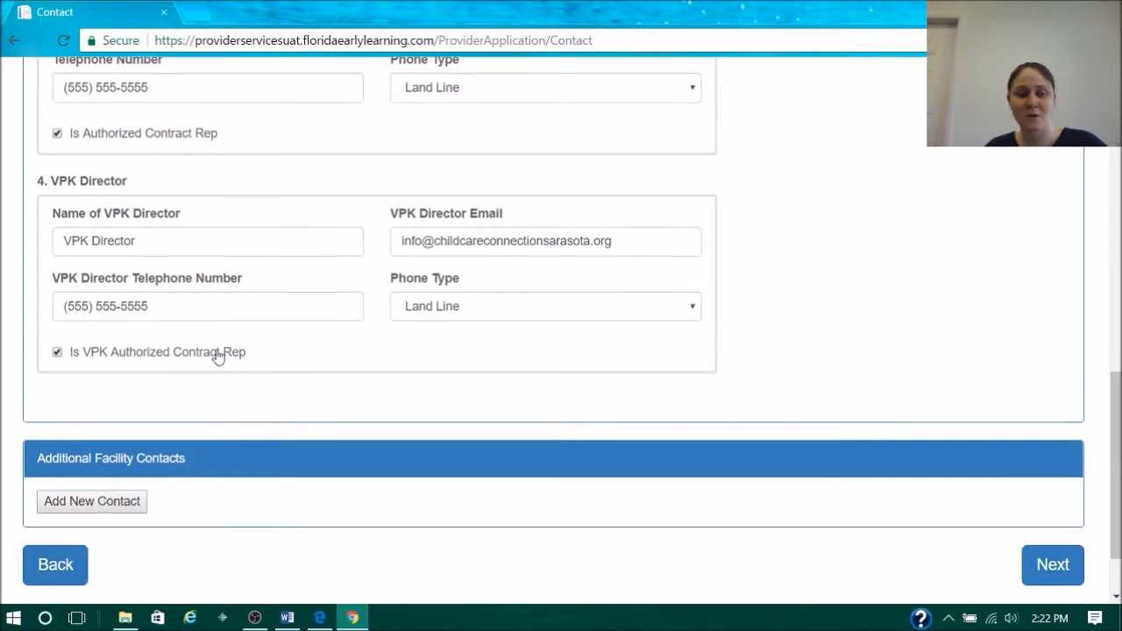
- Open the form for an additional facility contact, view its contact types and fields, and close it without adding a contact
click(98, 501)
click(468, 210)
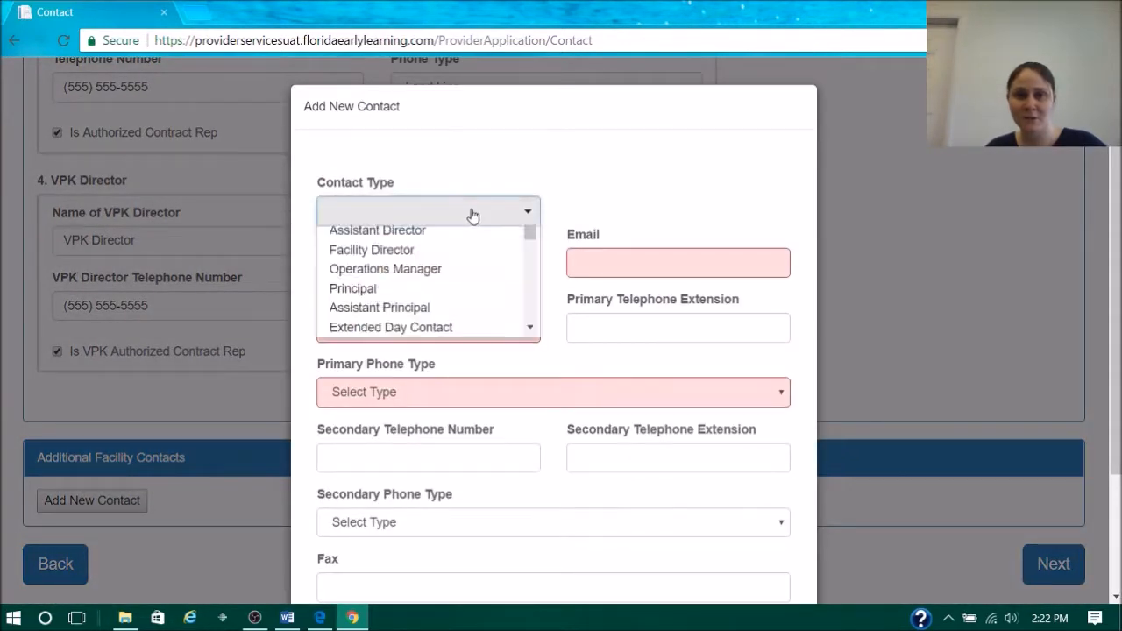
drag(530, 260, 520, 371)
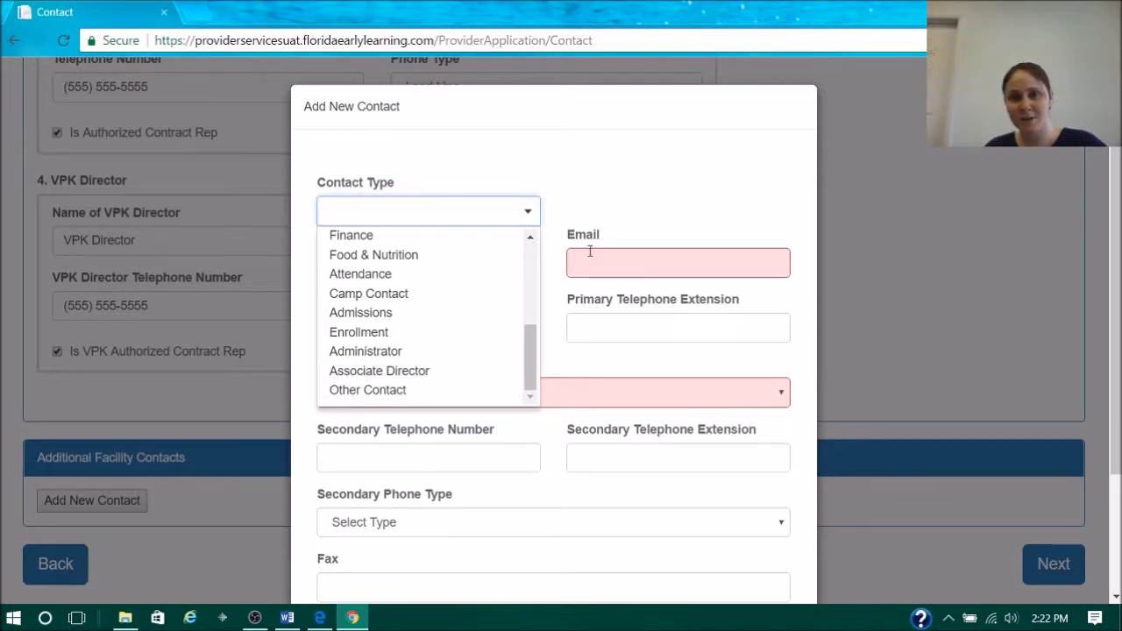
click(603, 203)
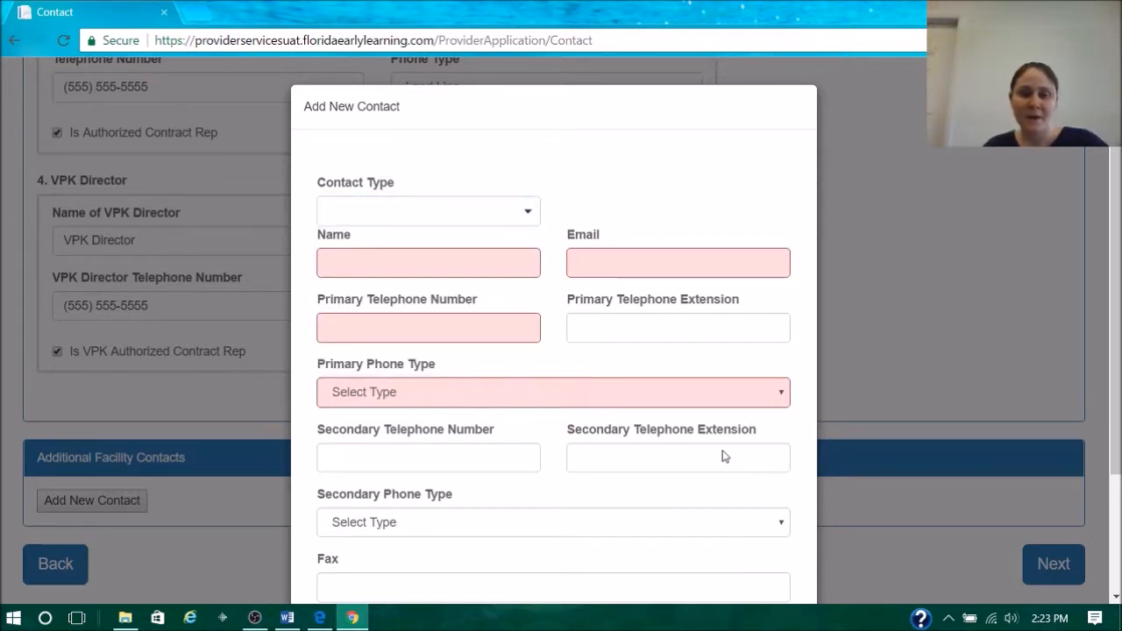
scroll(724, 455, down, 3)
click(747, 537)
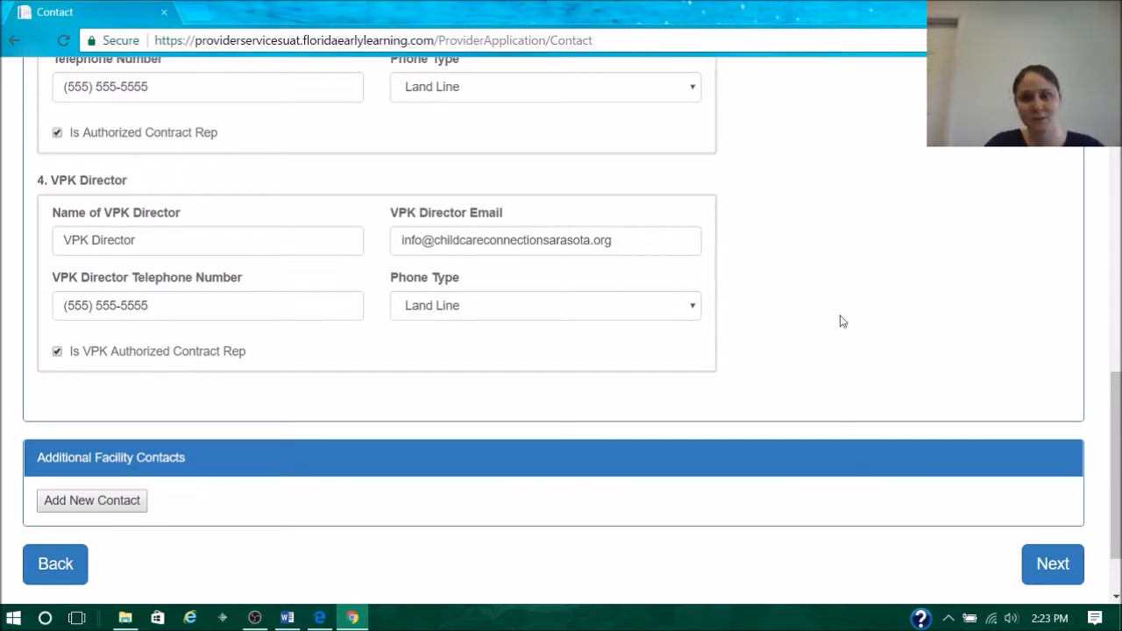
- Leave the Facility section and open the profile's Services section
click(1068, 565)
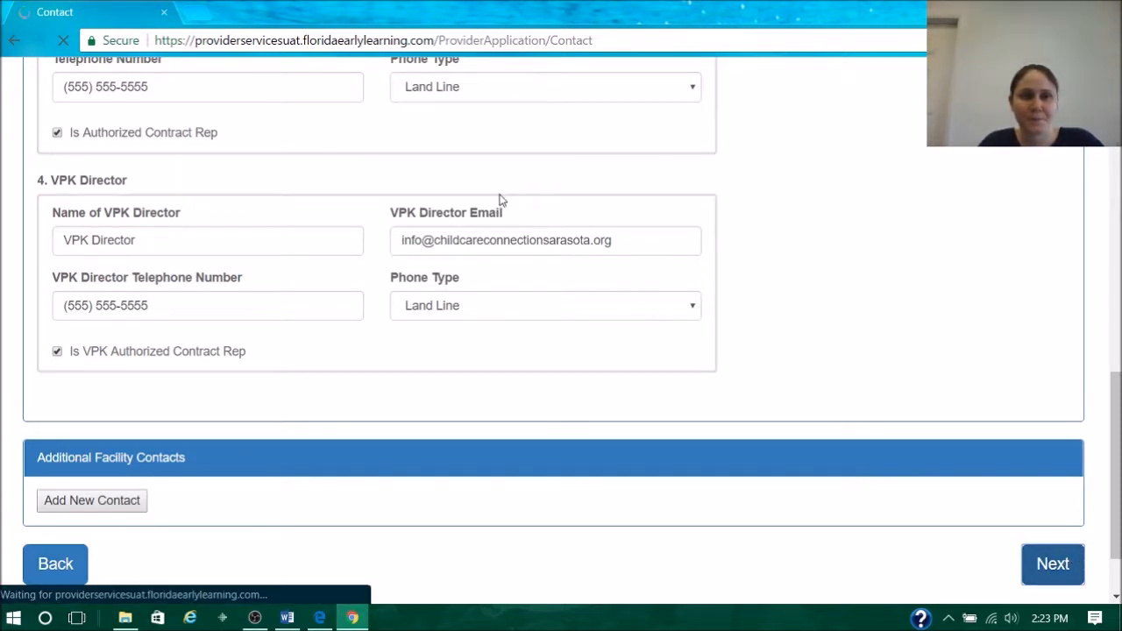
scroll(505, 216, up, 10)
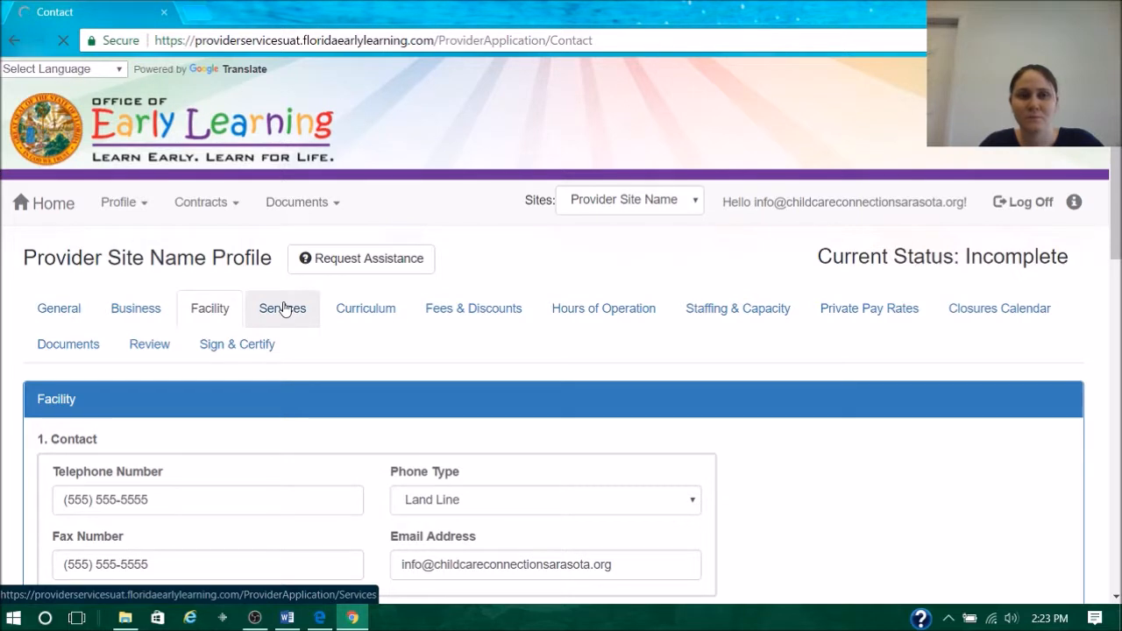
click(282, 308)
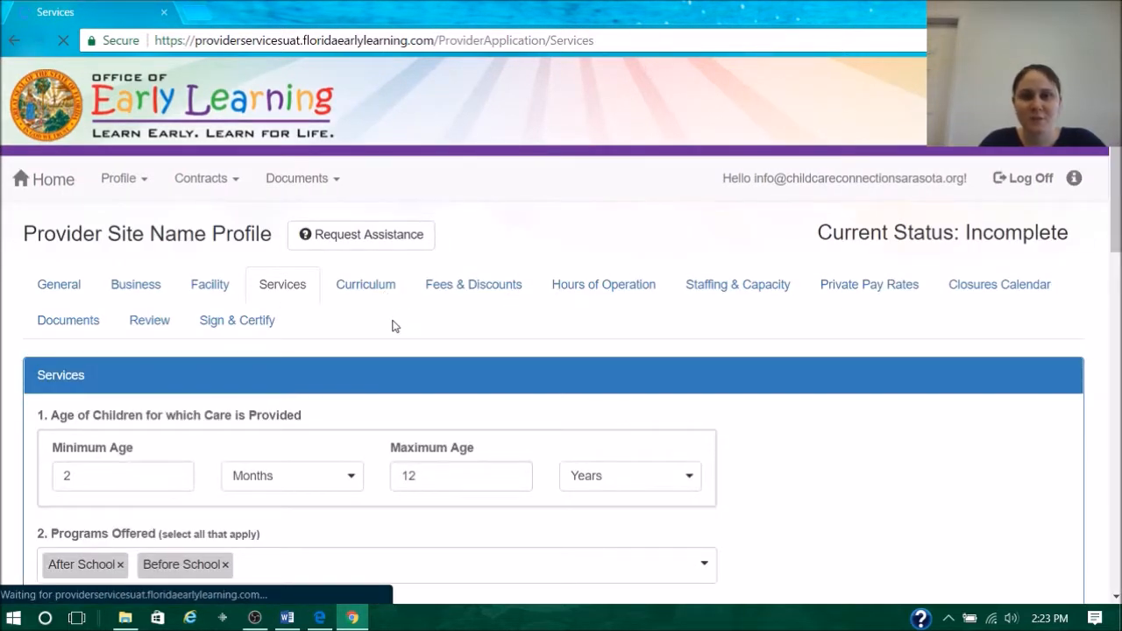
- Review the Services questions from ages and programs through transportation, quality rating and military child care, and advance to the Curriculum section
scroll(413, 341, down, 3)
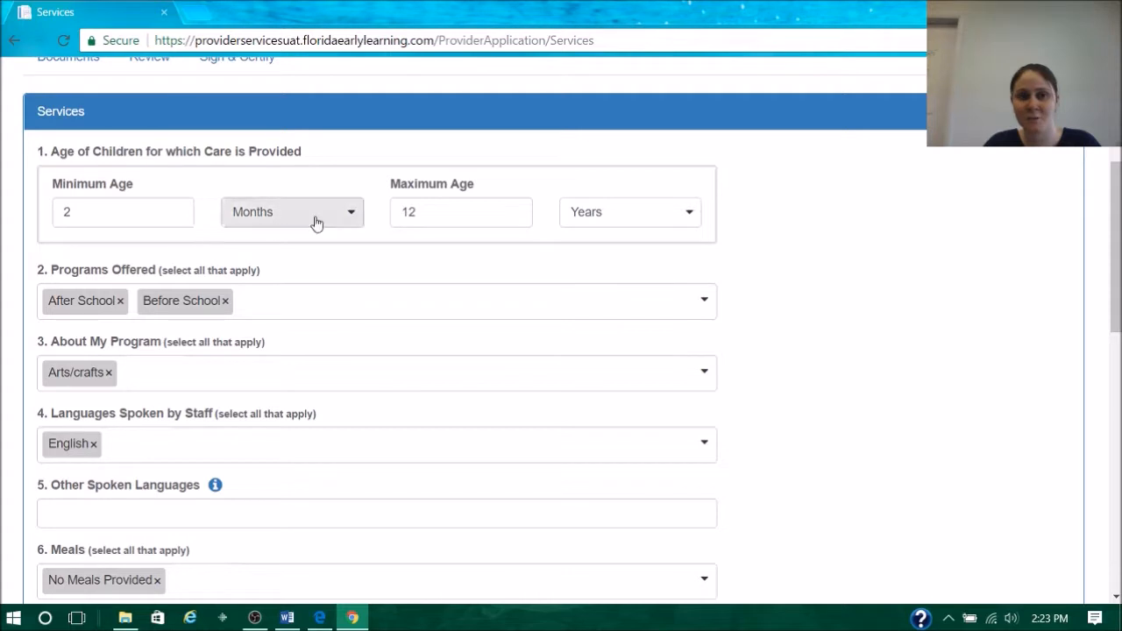
scroll(401, 301, down, 1)
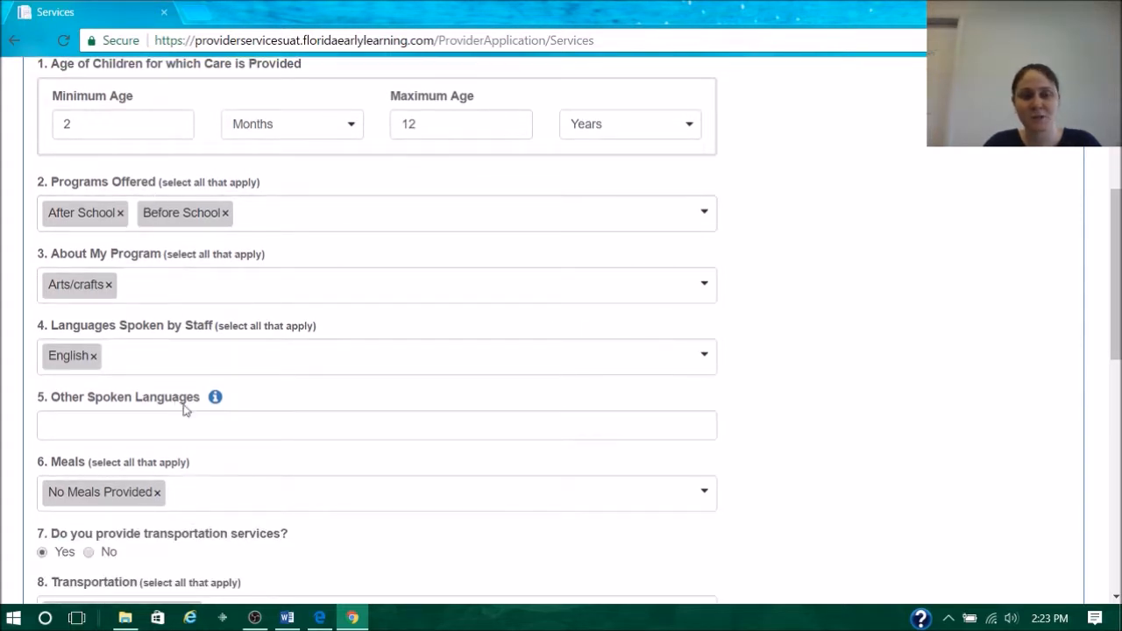
scroll(426, 333, down, 2)
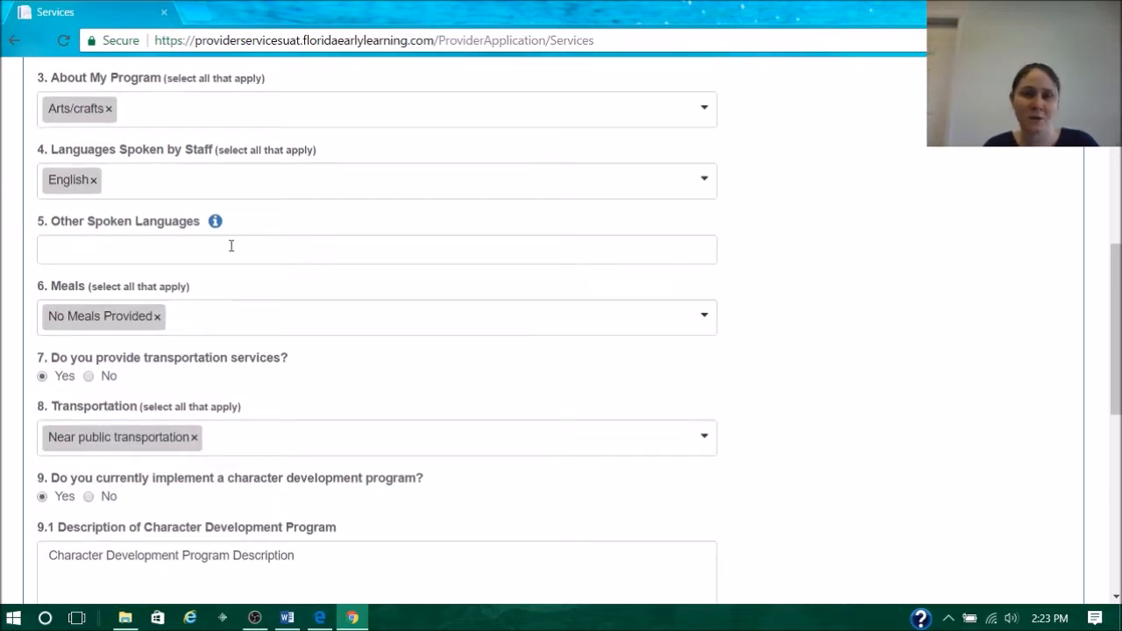
scroll(197, 221, down, 3)
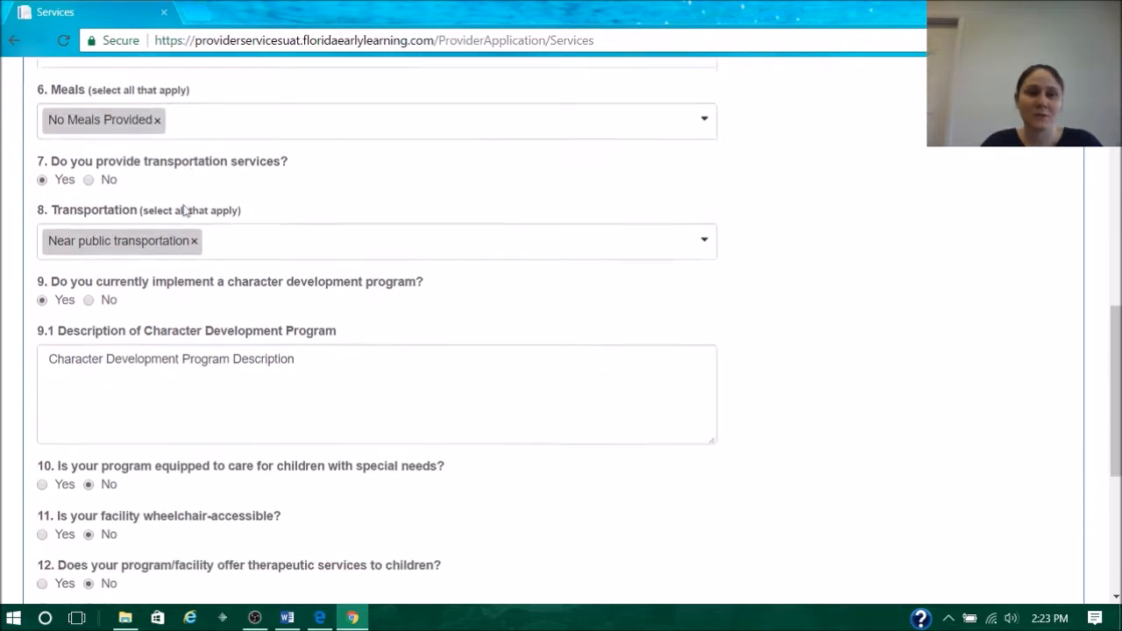
scroll(175, 204, down, 1)
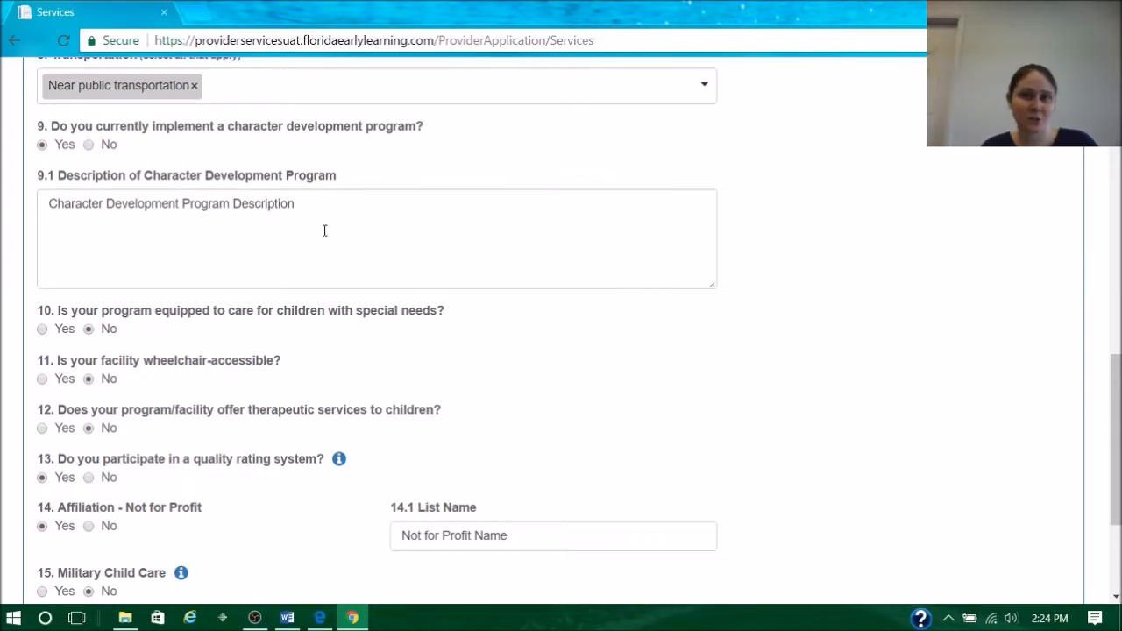
scroll(325, 230, down, 3)
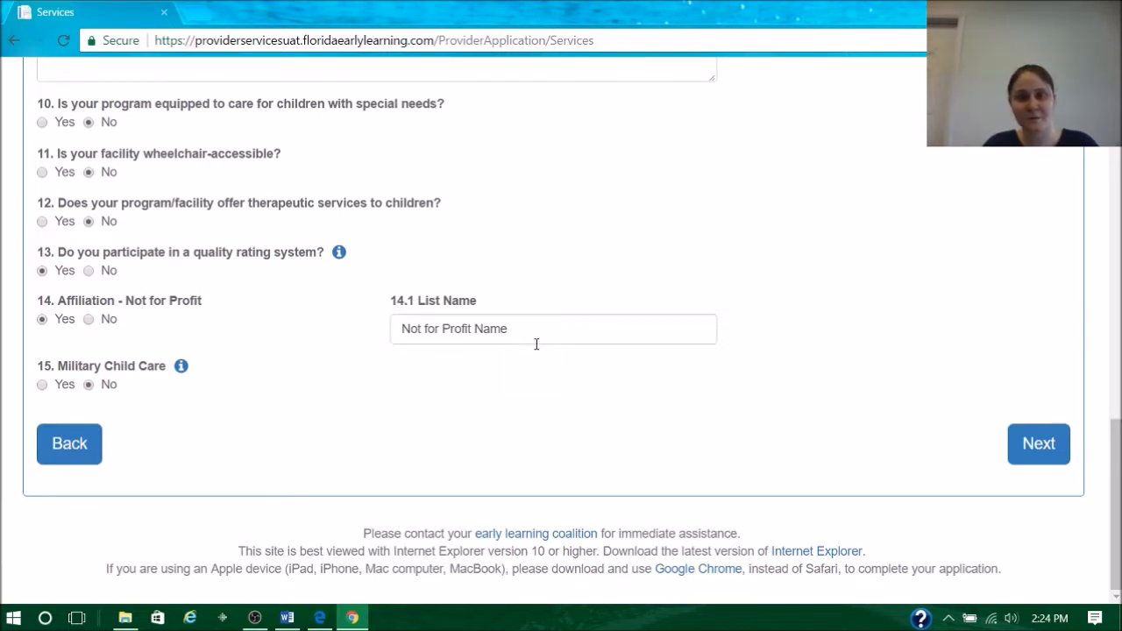
click(1045, 446)
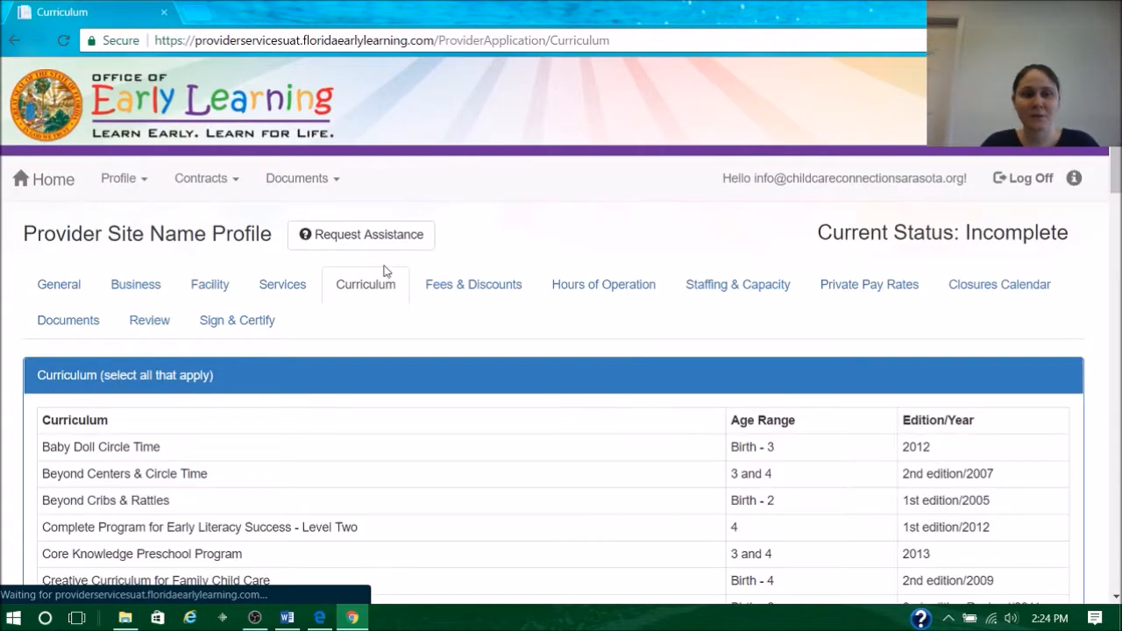
- Look through the selectable curricula, including the Other entry, and advance to the Fees & Discounts section
scroll(604, 263, down, 10)
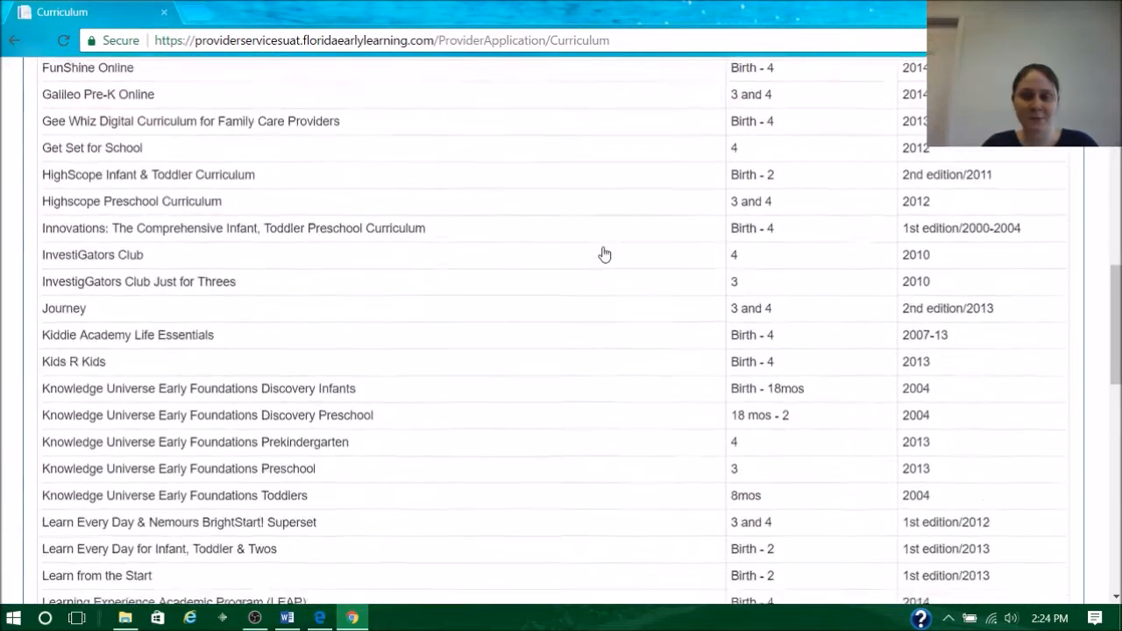
scroll(604, 254, down, 8)
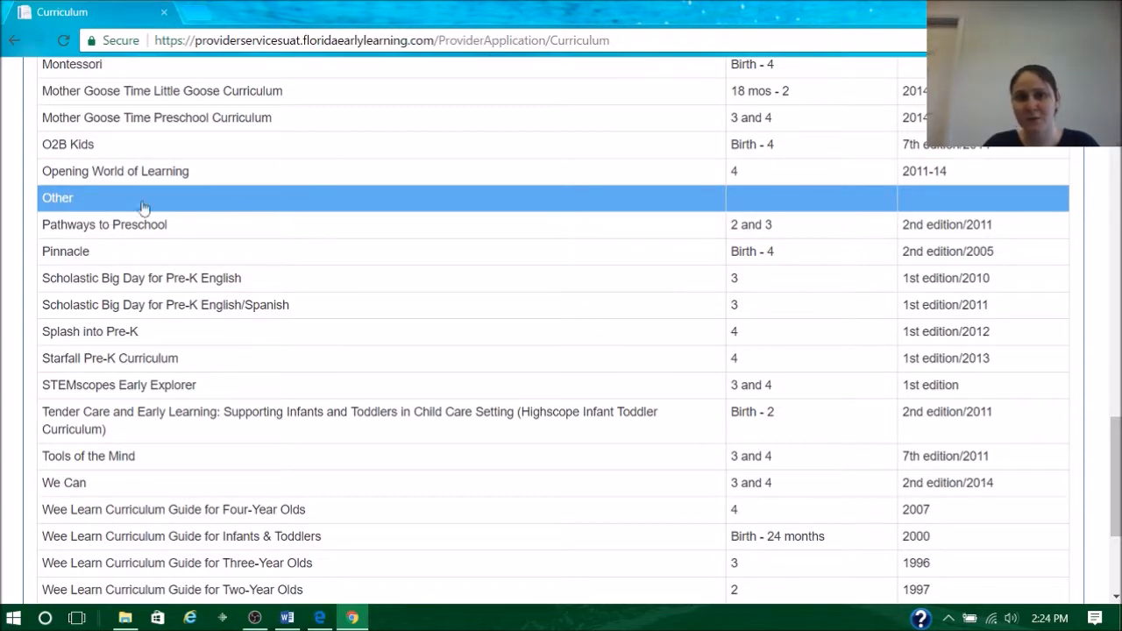
scroll(556, 255, down, 3)
click(1056, 445)
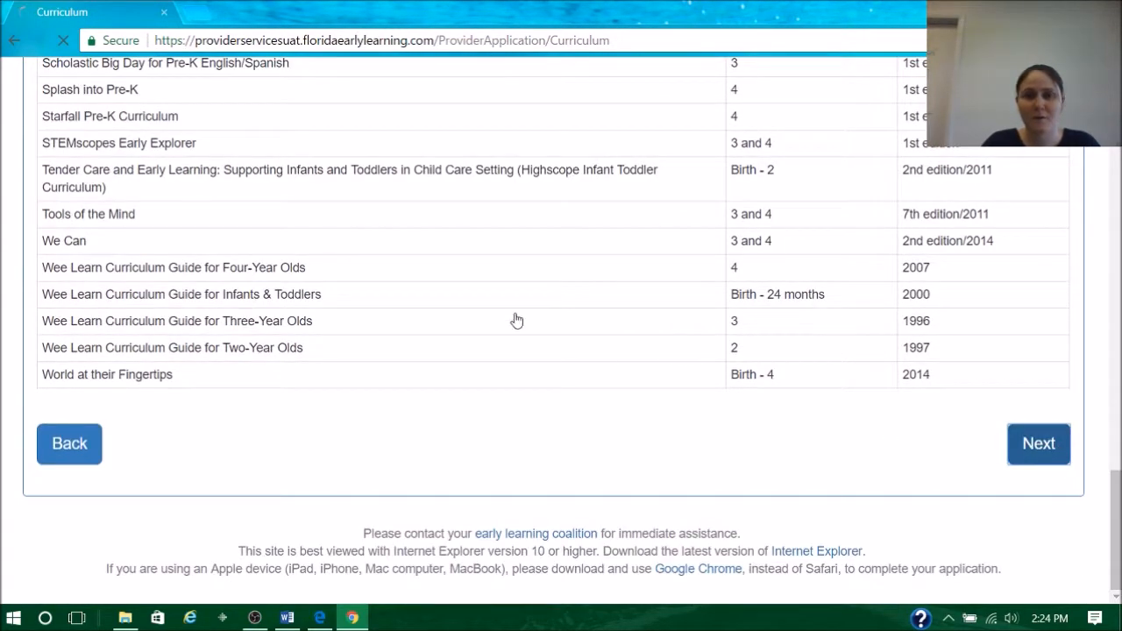
- Review the additional fee amounts, frequencies and family discounts, and advance to the Hours of Operation section
scroll(488, 280, down, 3)
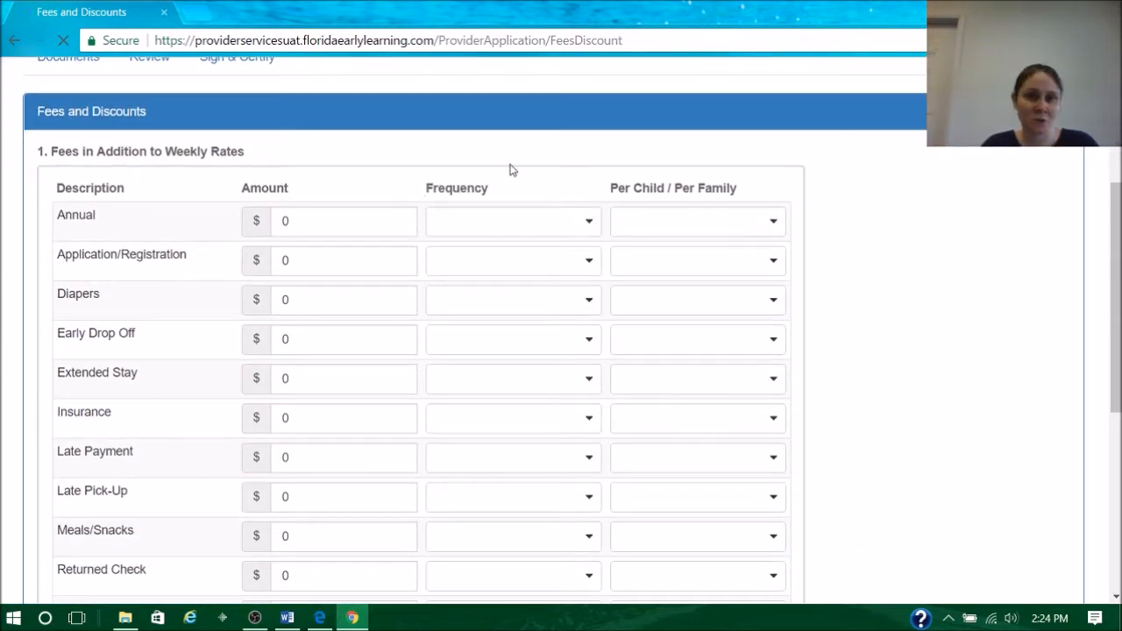
scroll(374, 163, down, 1)
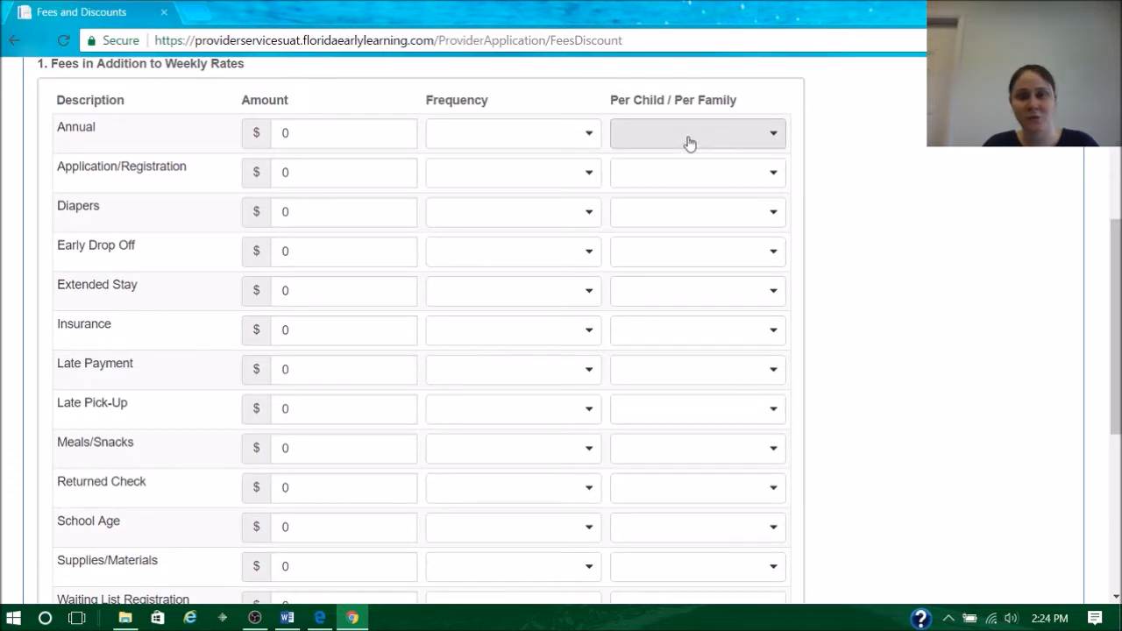
click(299, 134)
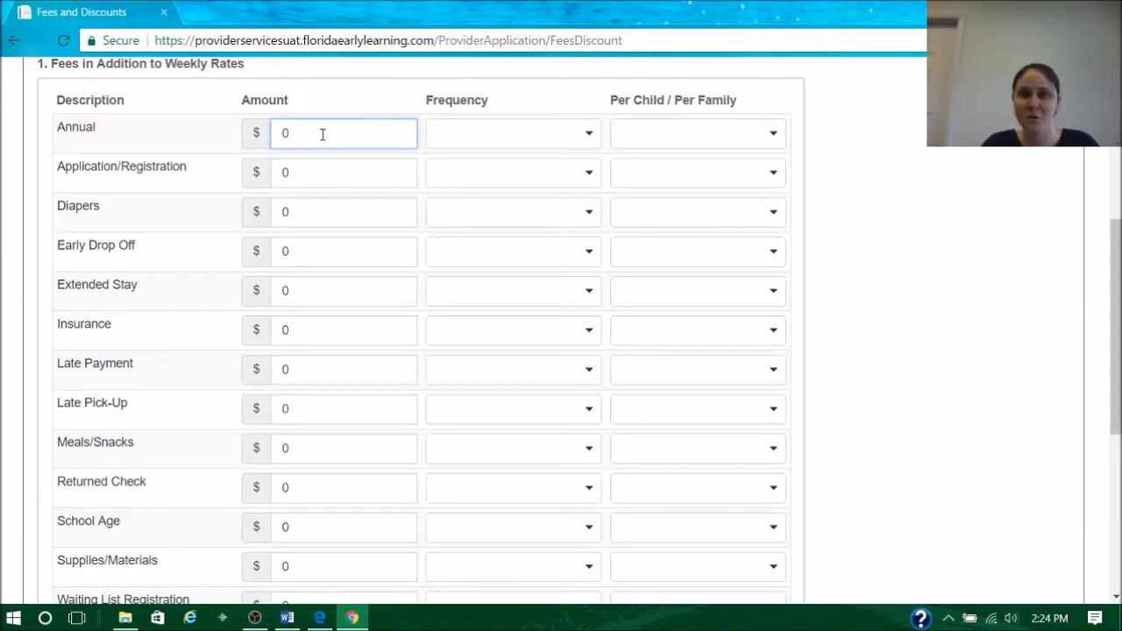
click(864, 150)
scroll(818, 140, down, 5)
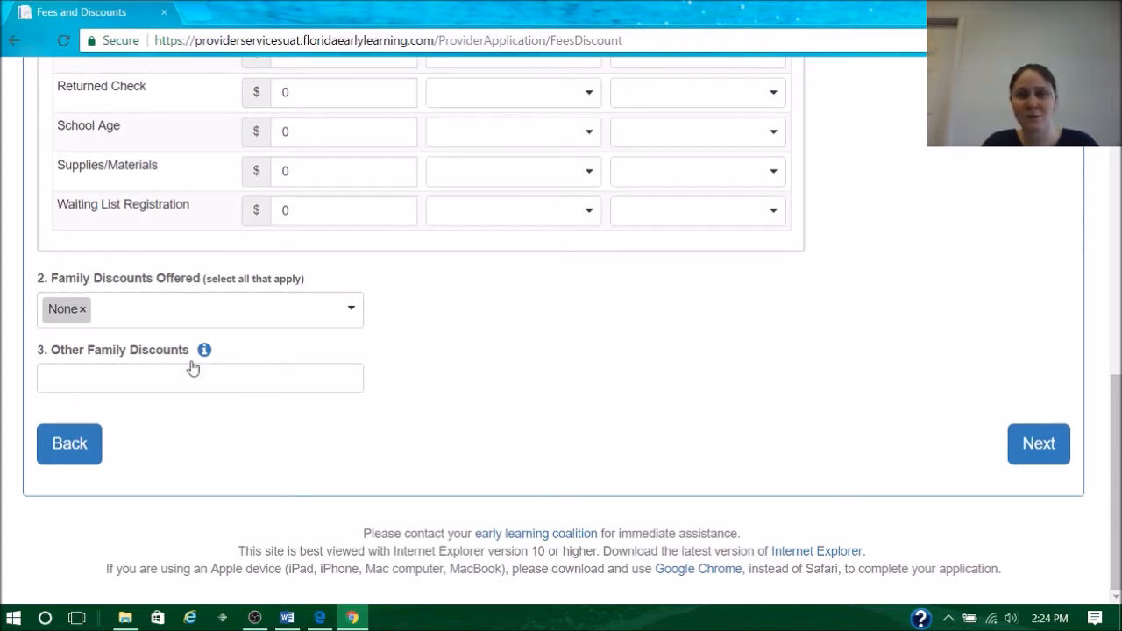
click(1027, 438)
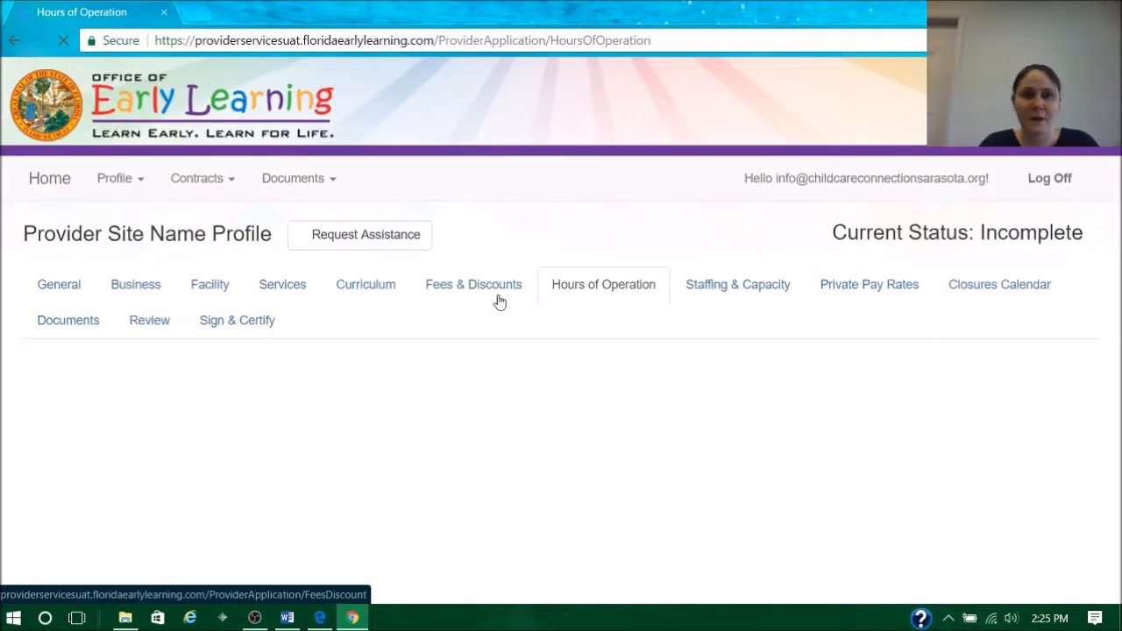
- Review the daily opening hours and the Enhanced Schedule options without choosing any, and advance to the Staffing & Capacity section
scroll(596, 296, down, 4)
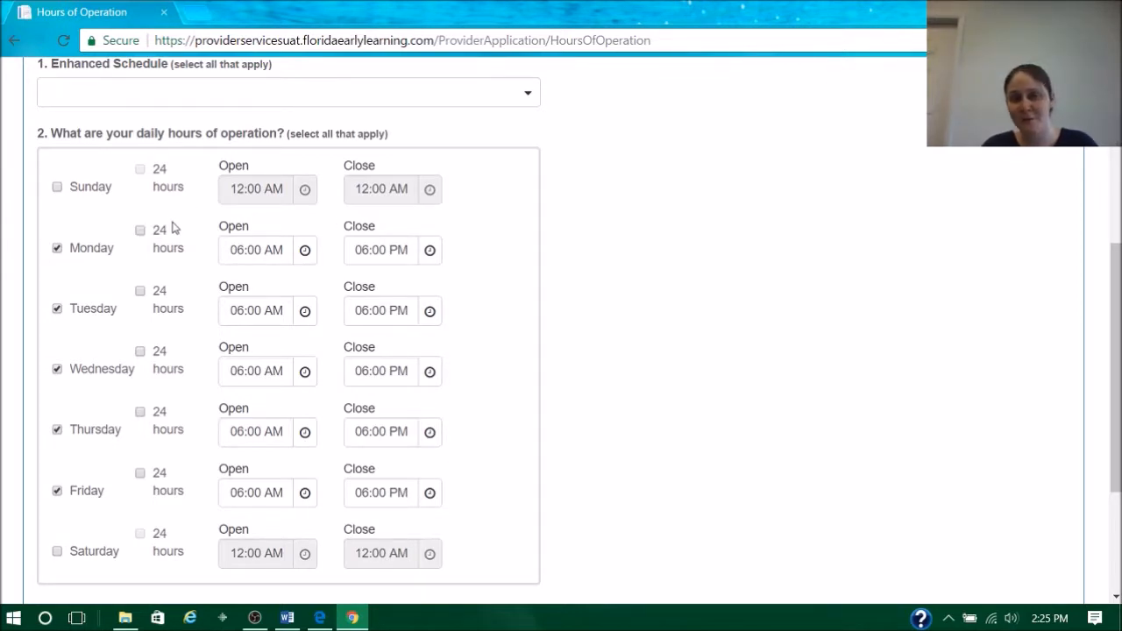
scroll(570, 306, down, 3)
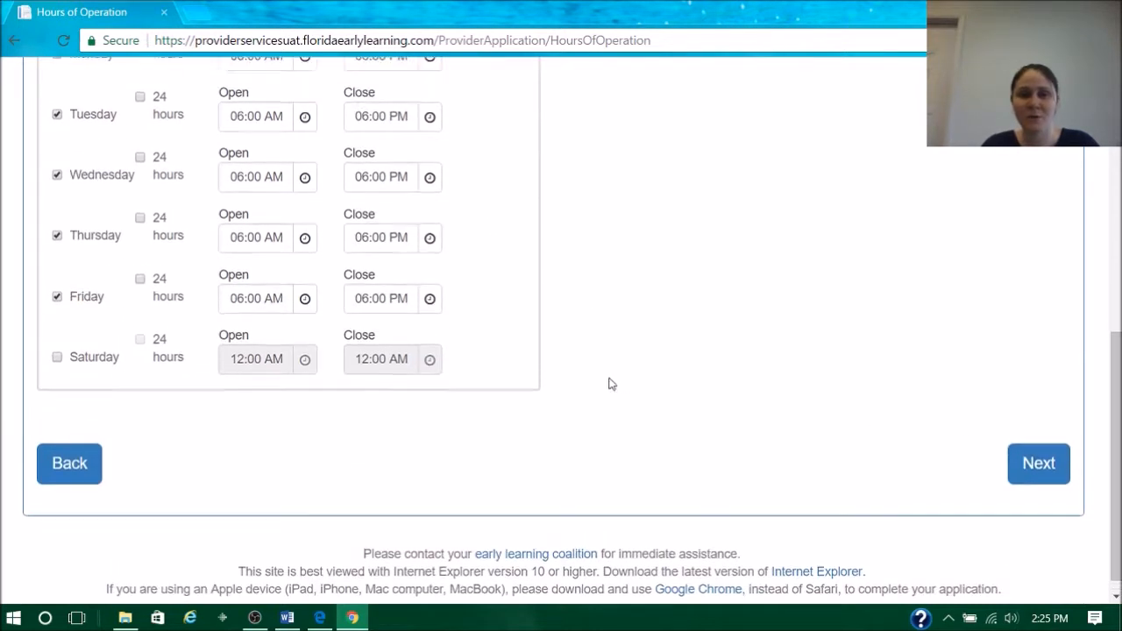
scroll(210, 310, up, 5)
click(528, 320)
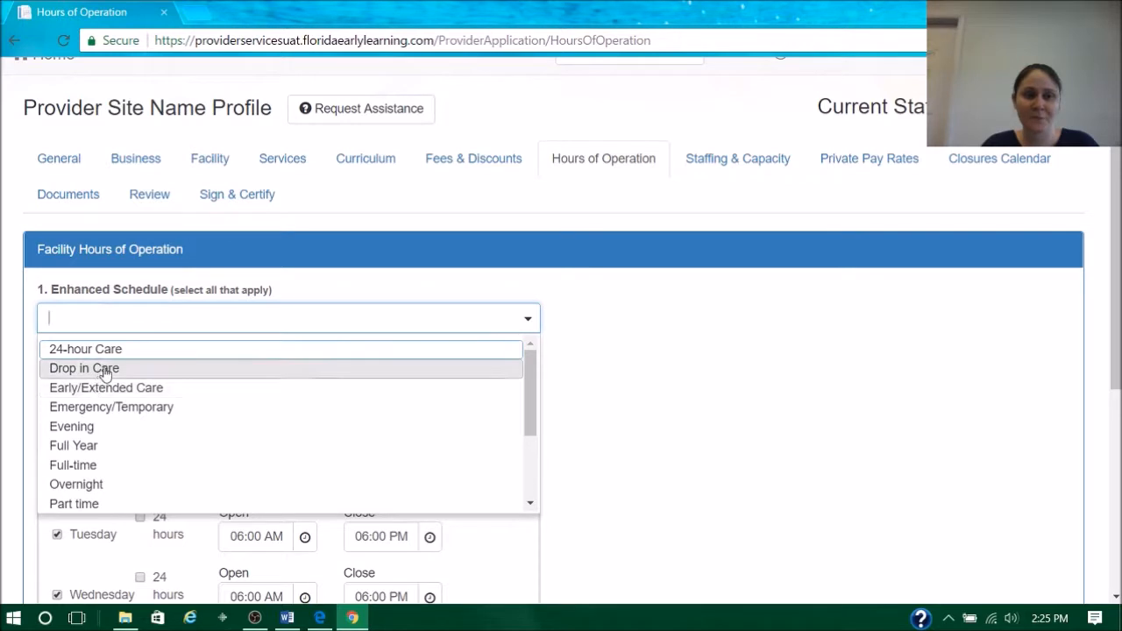
click(692, 383)
scroll(931, 459, down, 5)
click(1035, 444)
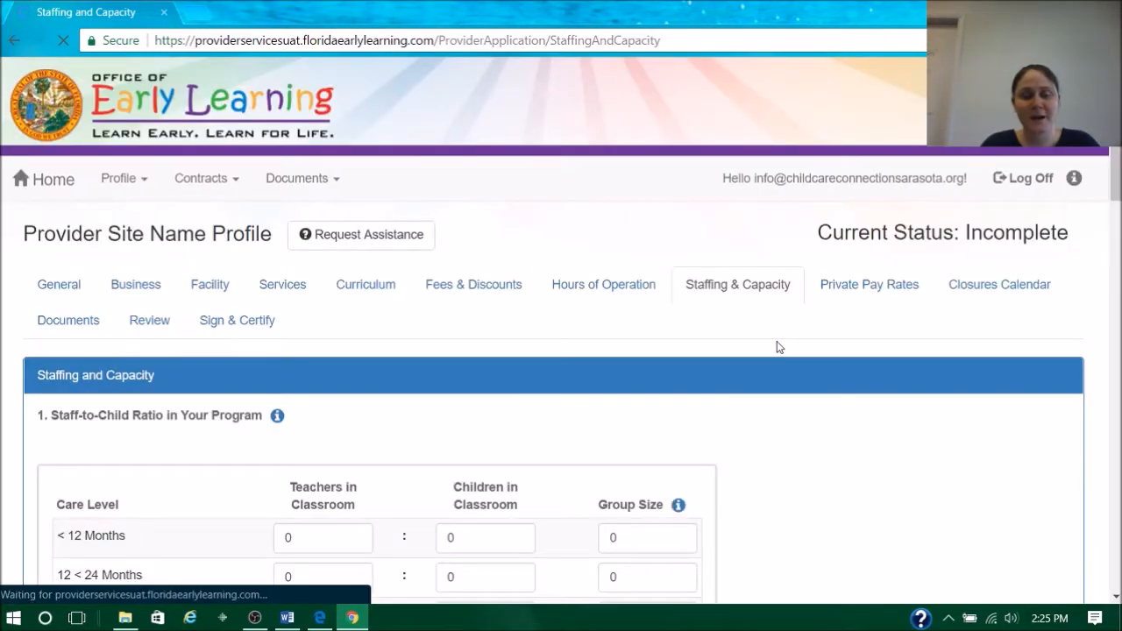
- Review the staff-to-child ratios, Group Size help, staff credentials and capacity questions, and advance to the Private Pay Rates section
scroll(771, 337, down, 4)
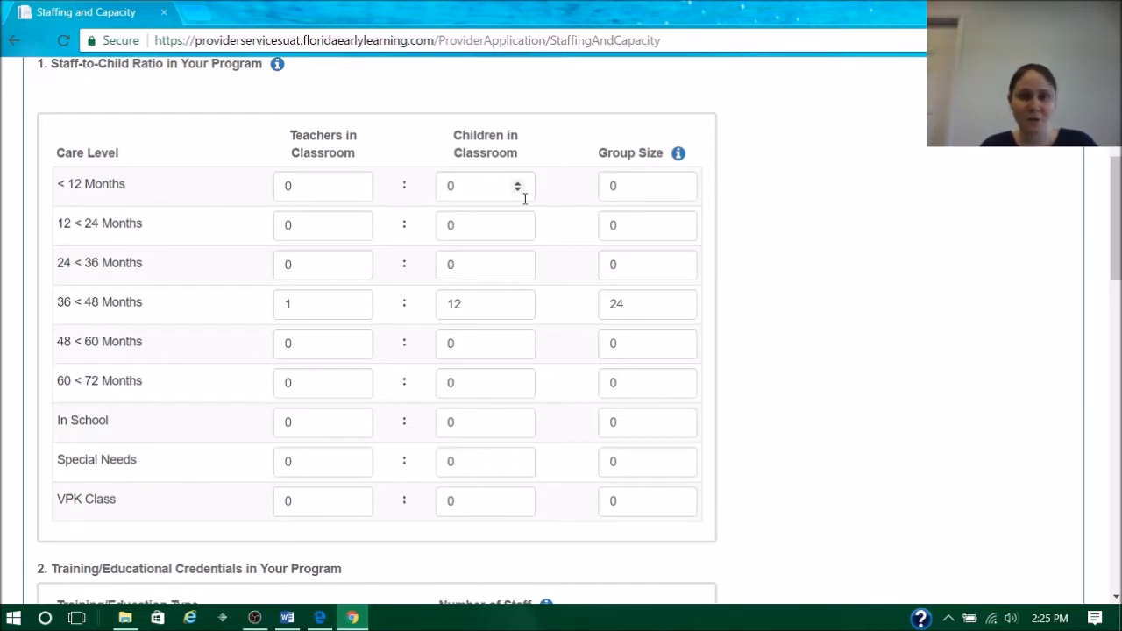
mouse_move(684, 165)
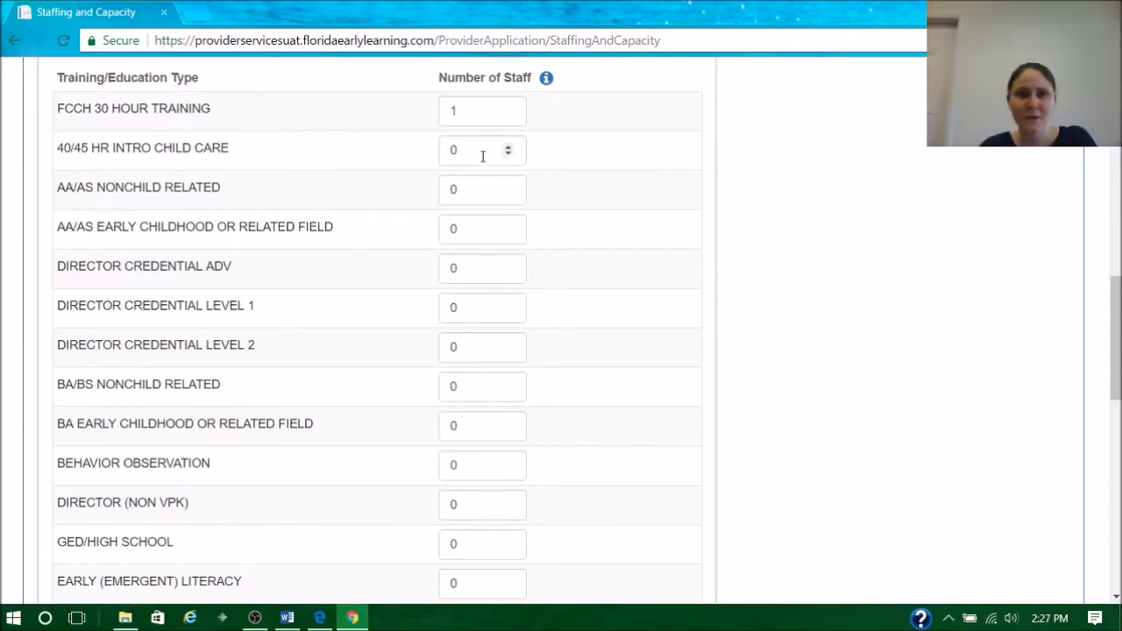
scroll(465, 166, up, 1)
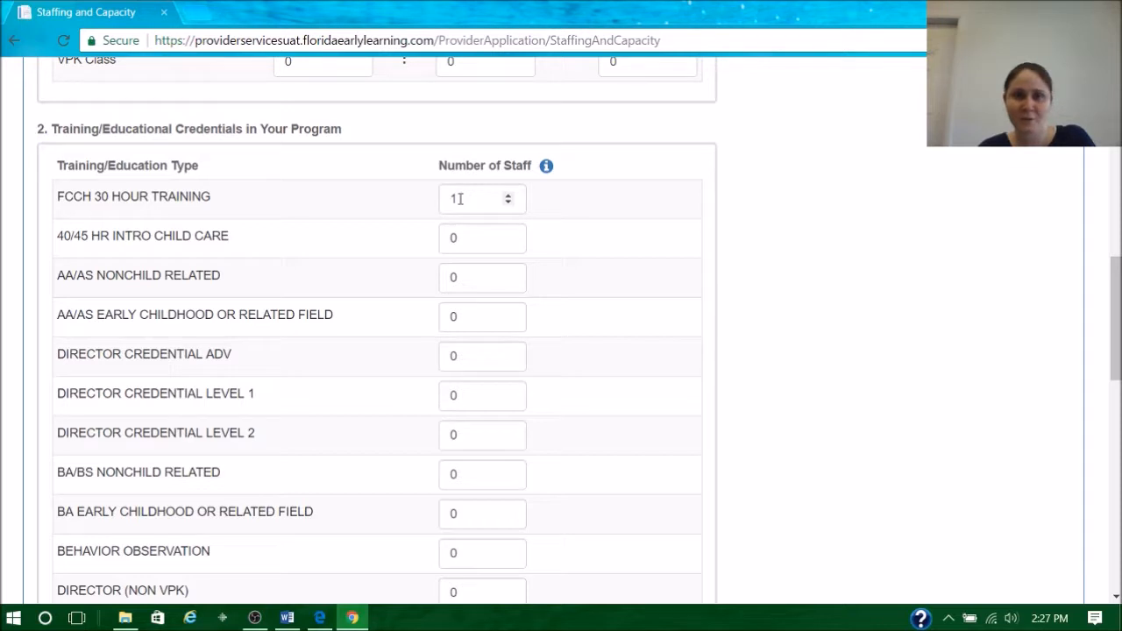
scroll(419, 189, down, 7)
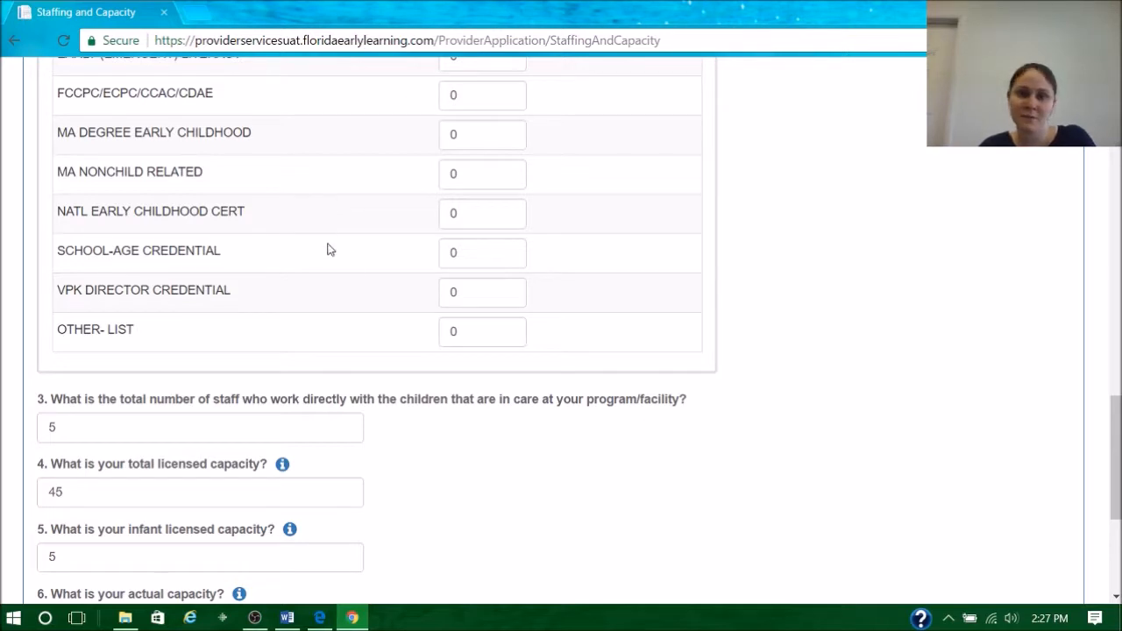
scroll(418, 351, down, 3)
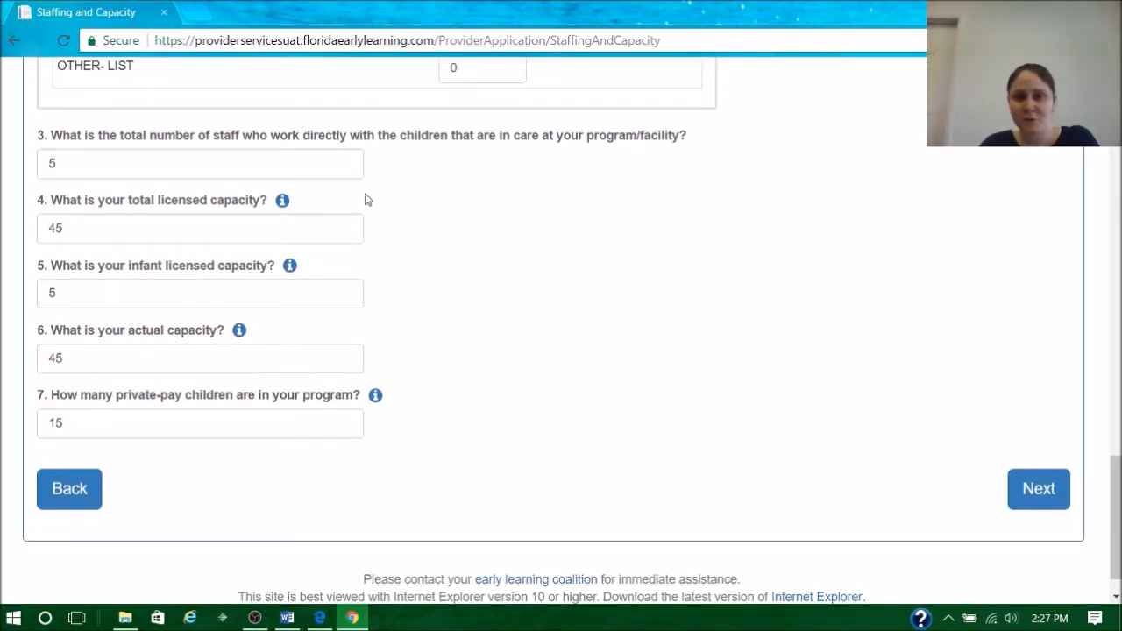
click(1047, 487)
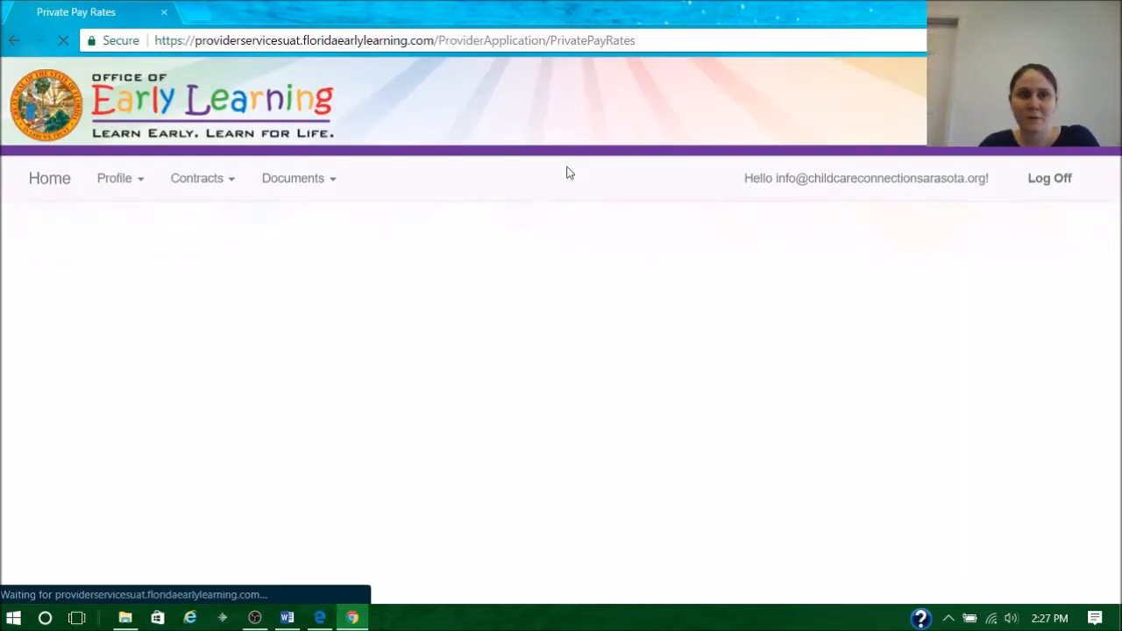
- Examine the private pay rate table by care level and view the help for the Full Time Full Time Weekly Rate
scroll(666, 255, down, 4)
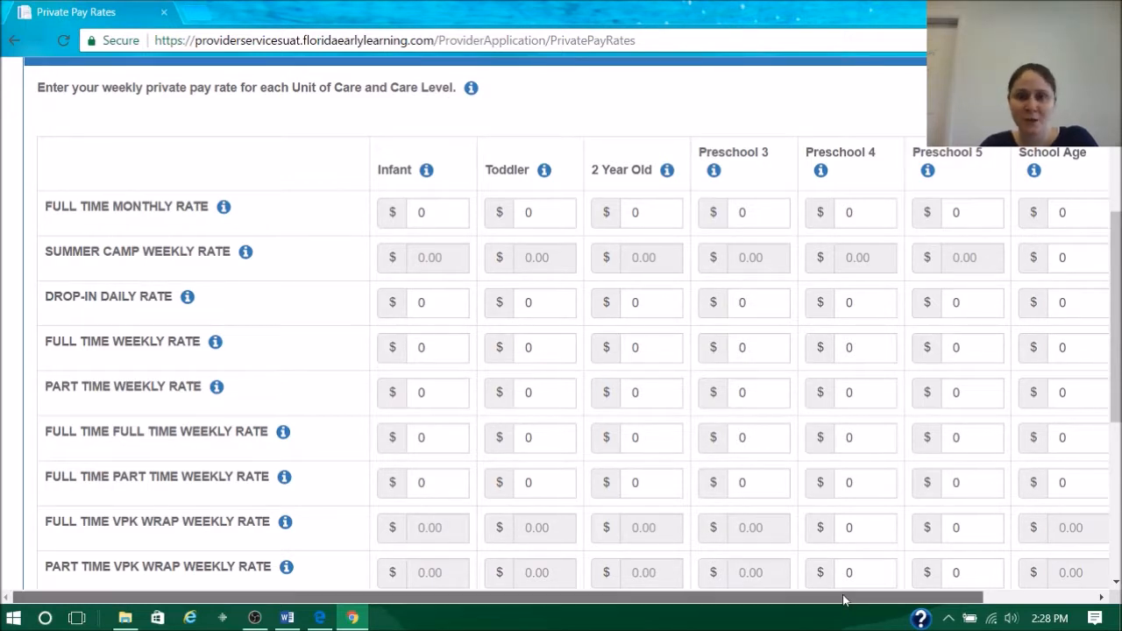
drag(841, 600, 861, 600)
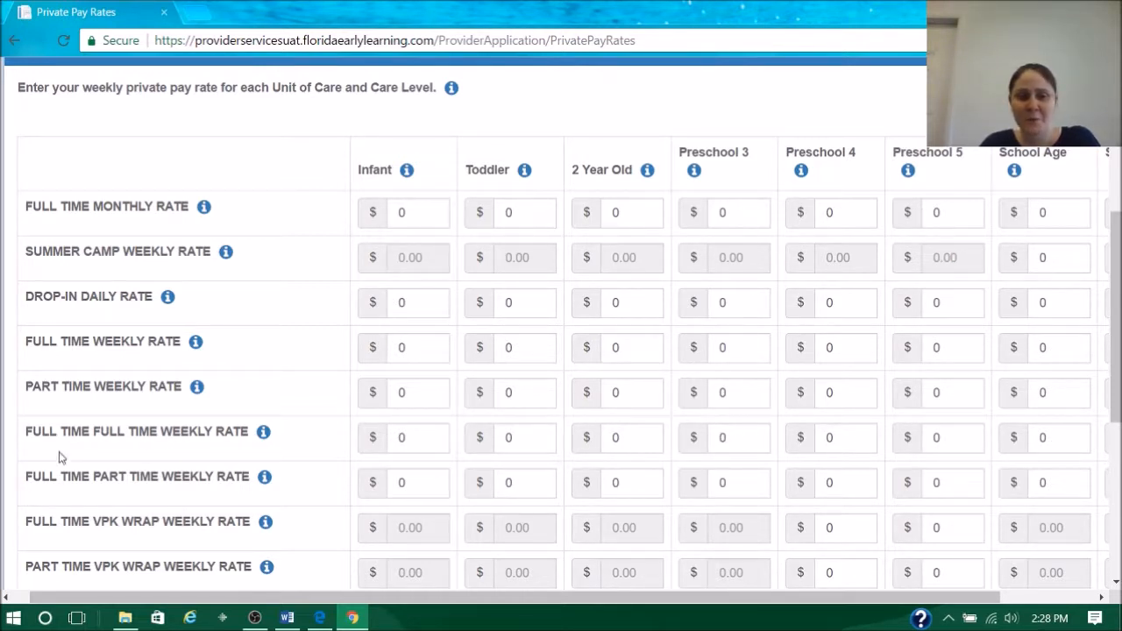
mouse_move(265, 438)
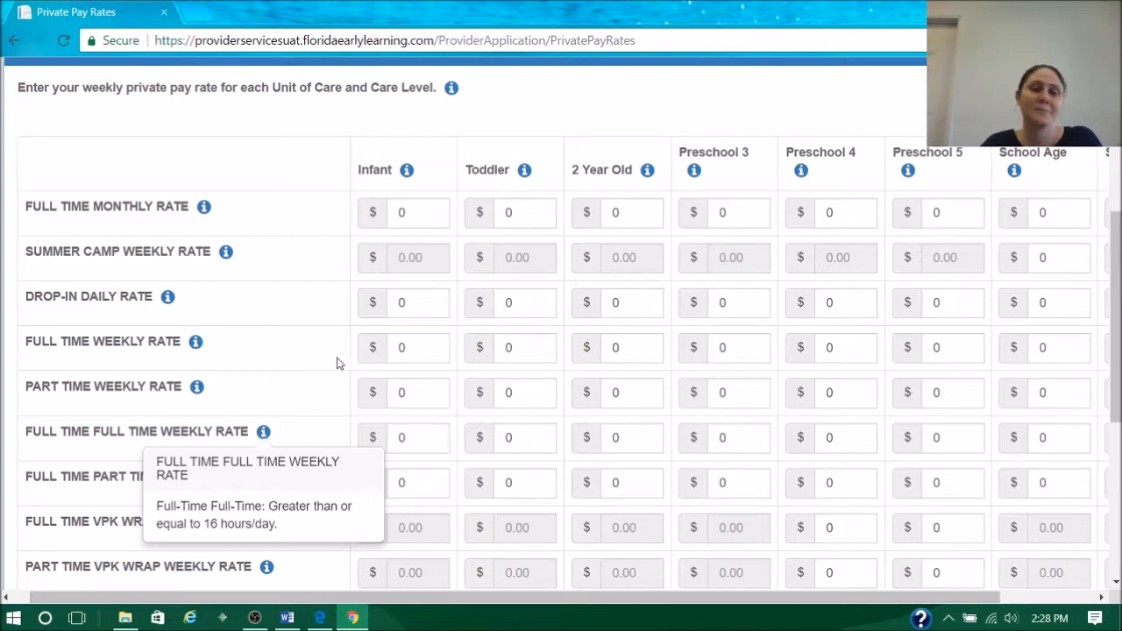
- Review the rest of the private pay rate table, including the Special Needs column, and advance to the Closures Calendar section
scroll(338, 363, down, 5)
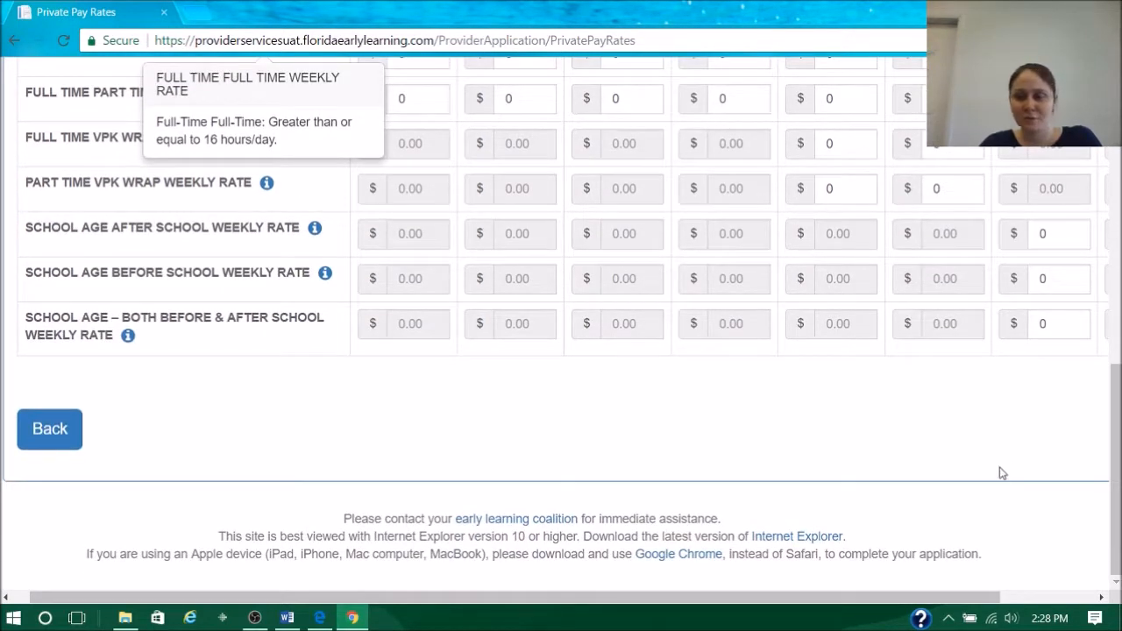
drag(935, 599, 1042, 600)
scroll(759, 461, up, 8)
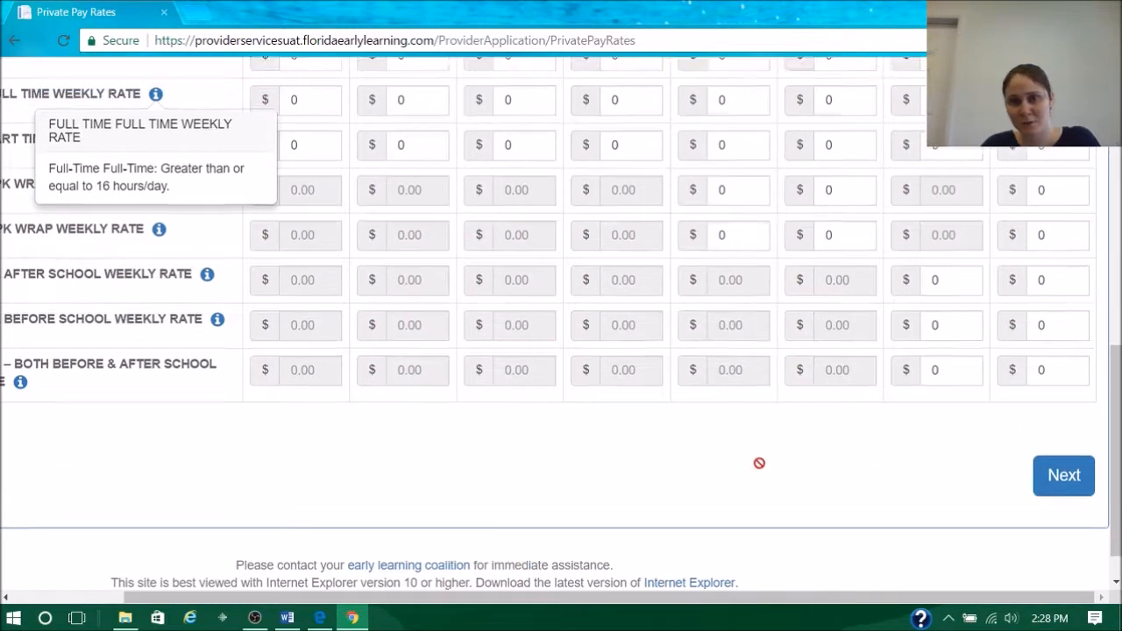
scroll(759, 461, down, 4)
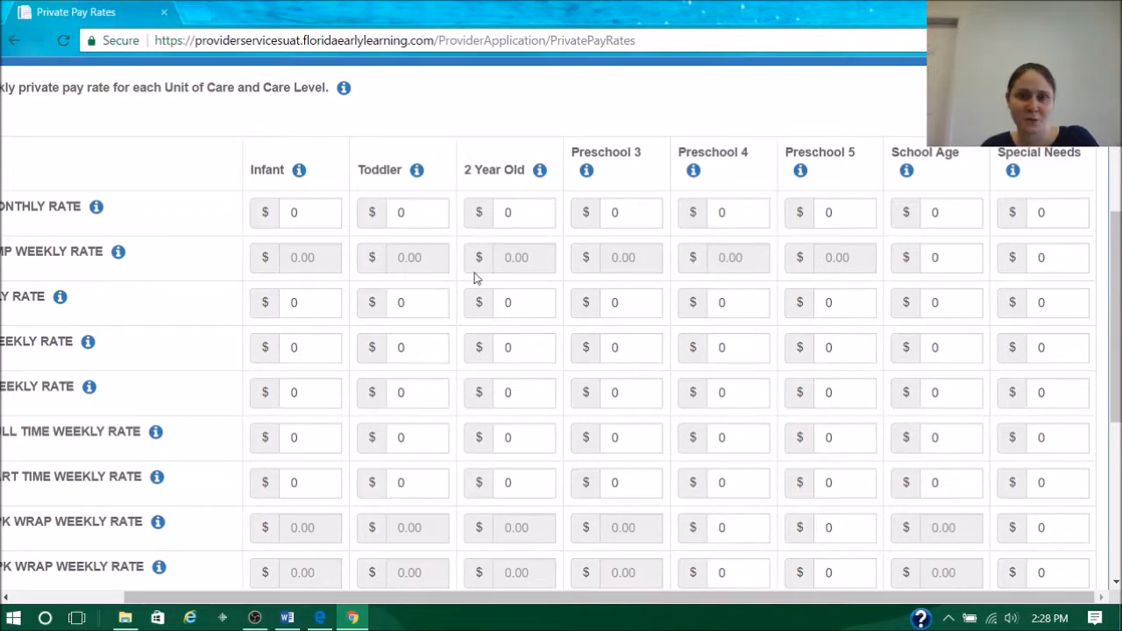
scroll(619, 339, down, 5)
click(1062, 429)
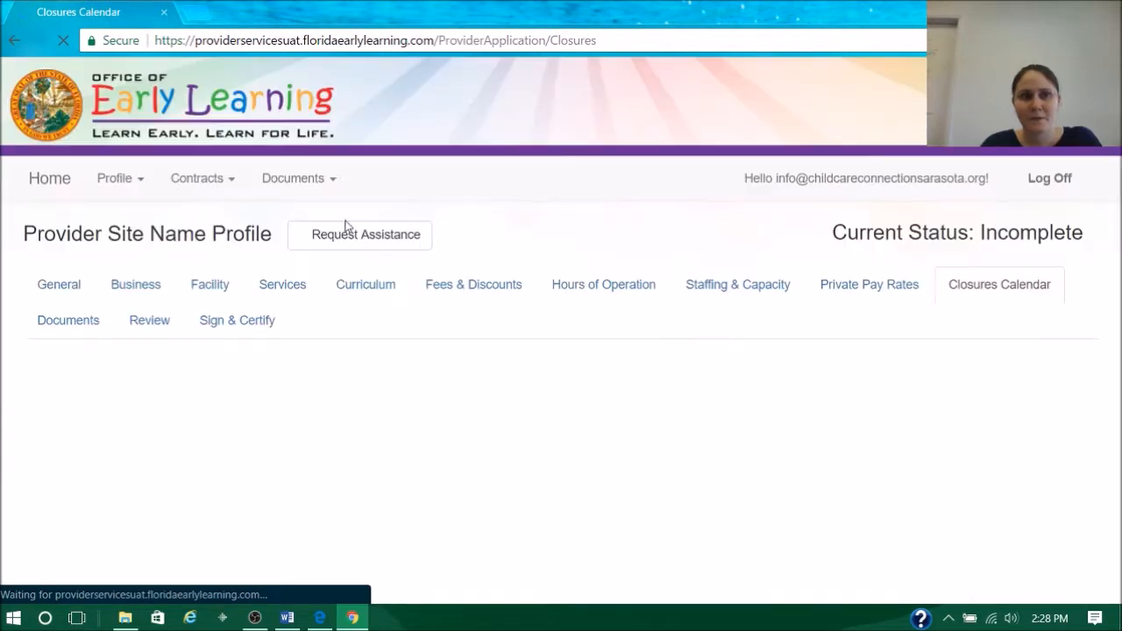
- Review the 2017 - 2018 Program Year closures calendar without choosing any days, and advance to the Documents section
scroll(626, 280, down, 4)
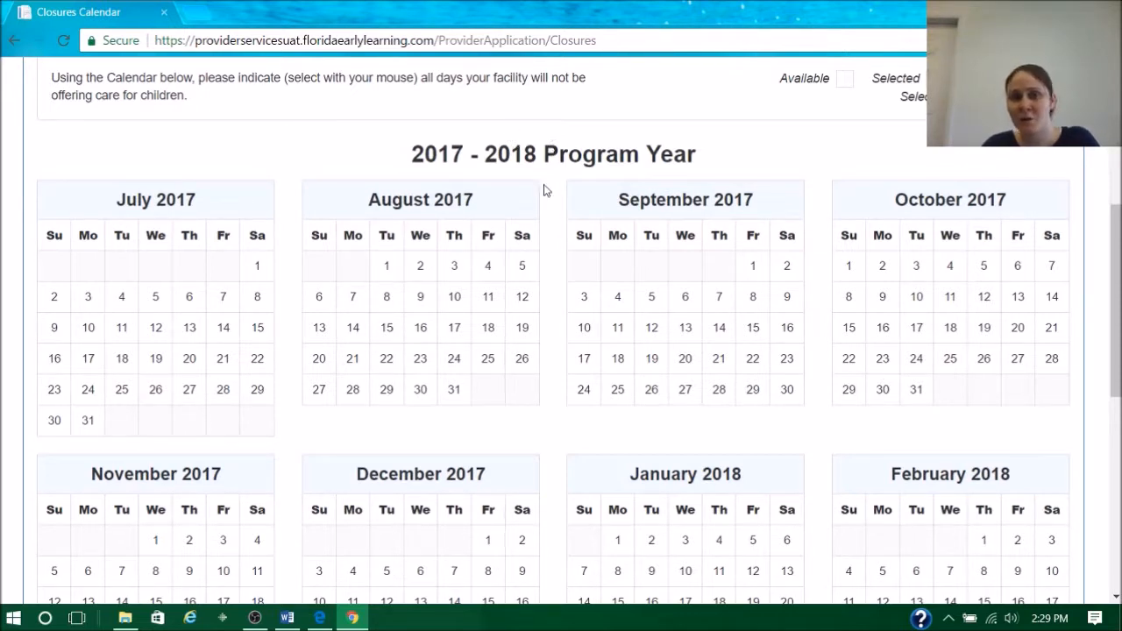
scroll(786, 269, down, 6)
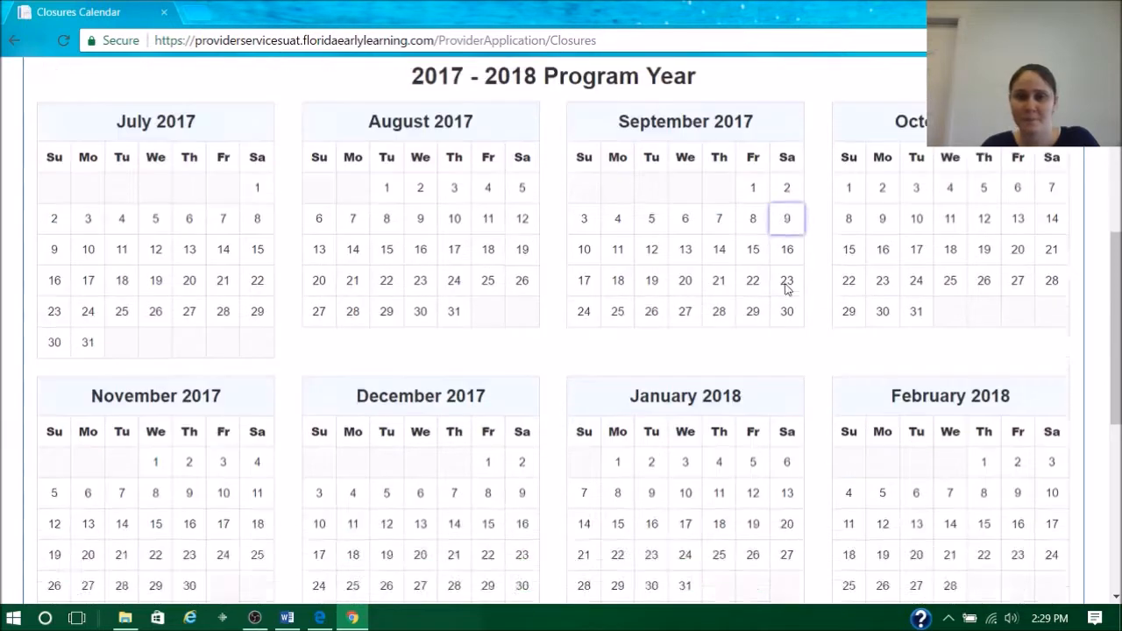
click(1034, 444)
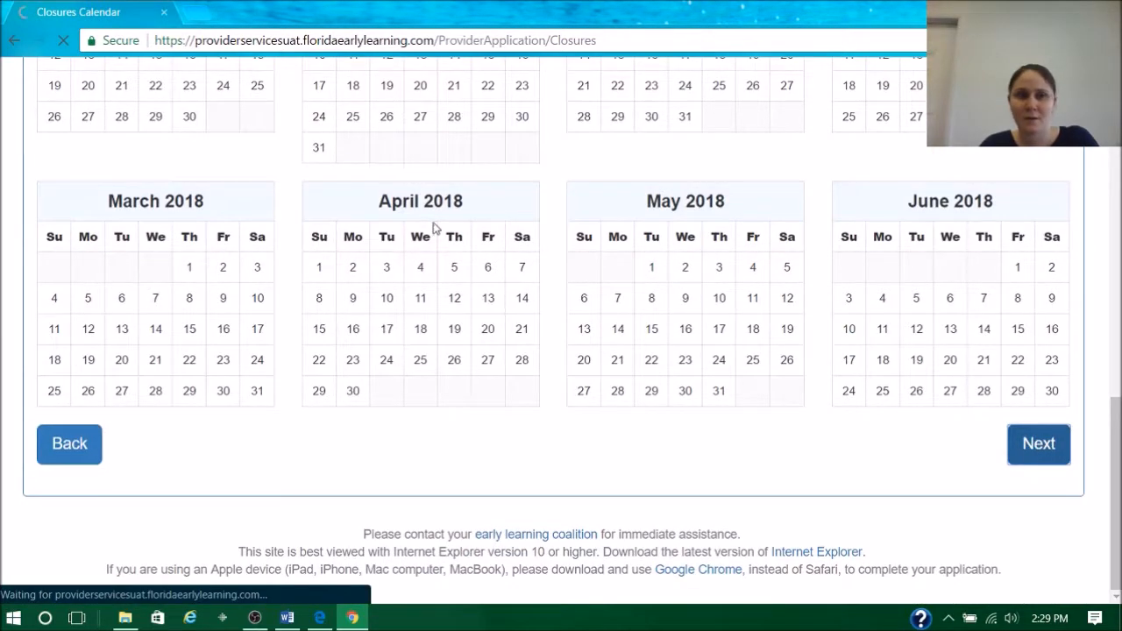
- Review the supporting documents from the Gold Seal Certificate through Sunbiz Documentation, and advance to the Review section
scroll(531, 233, down, 4)
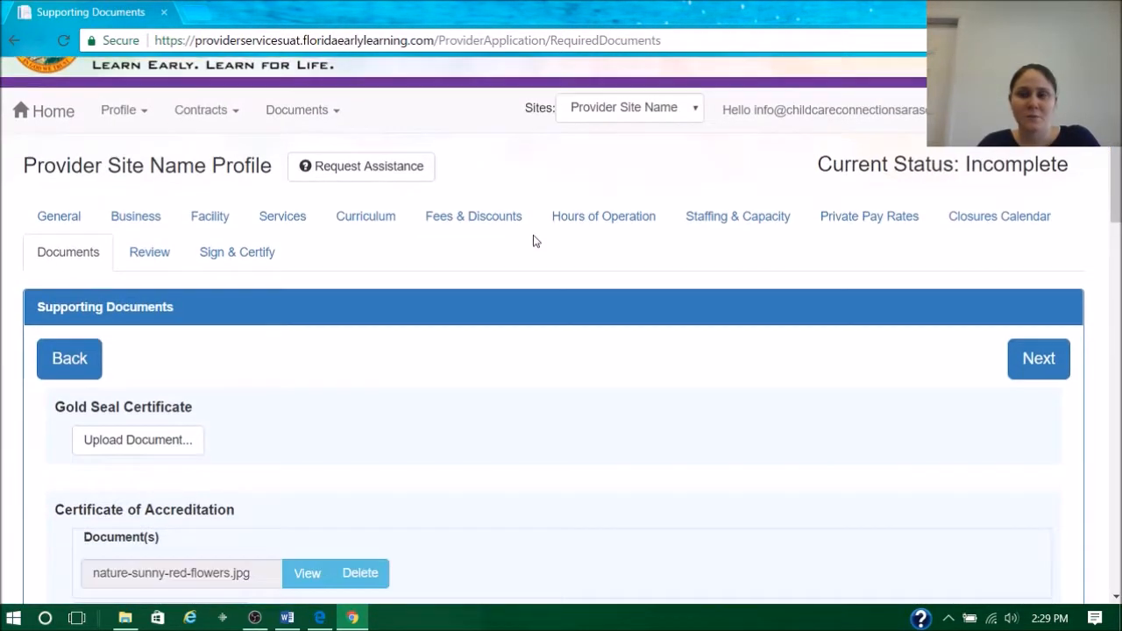
scroll(517, 227, up, 1)
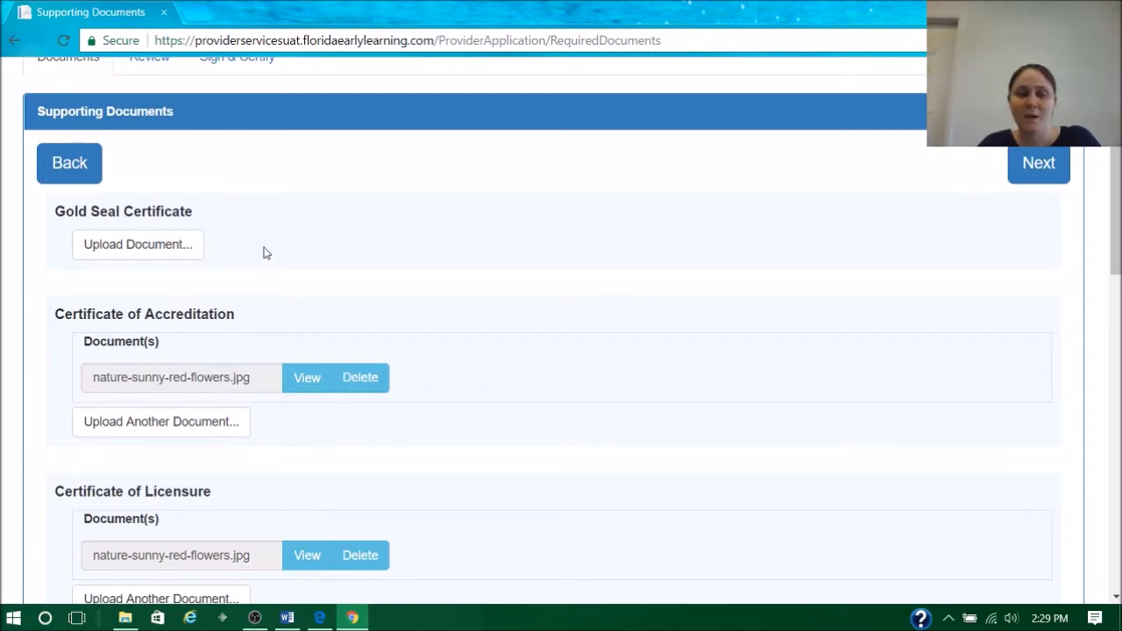
scroll(286, 240, down, 1)
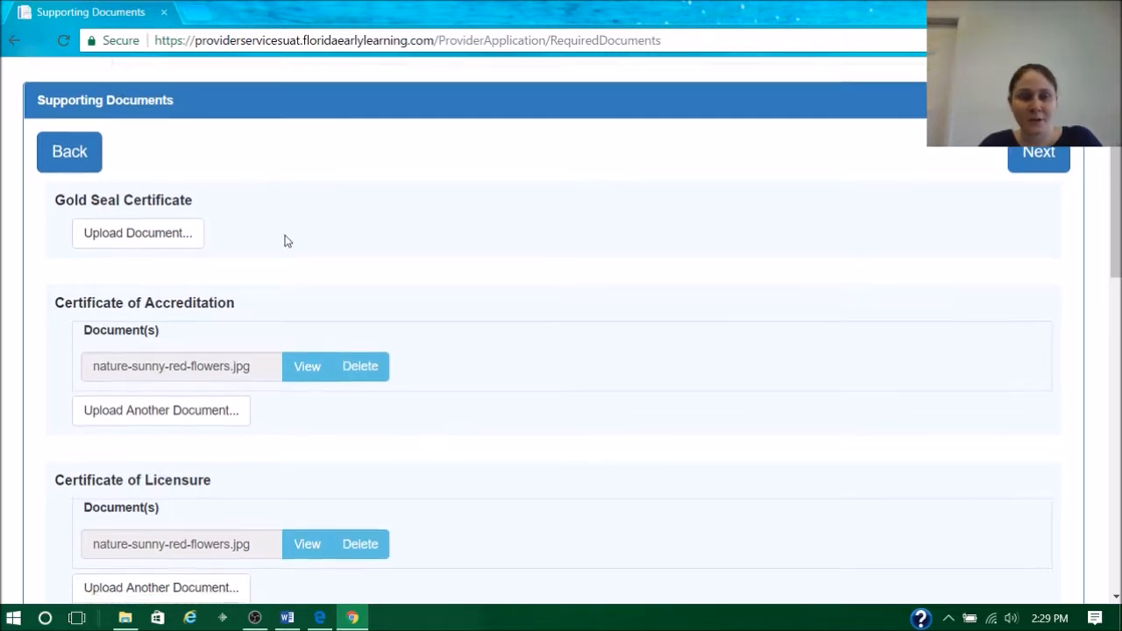
scroll(286, 240, down, 10)
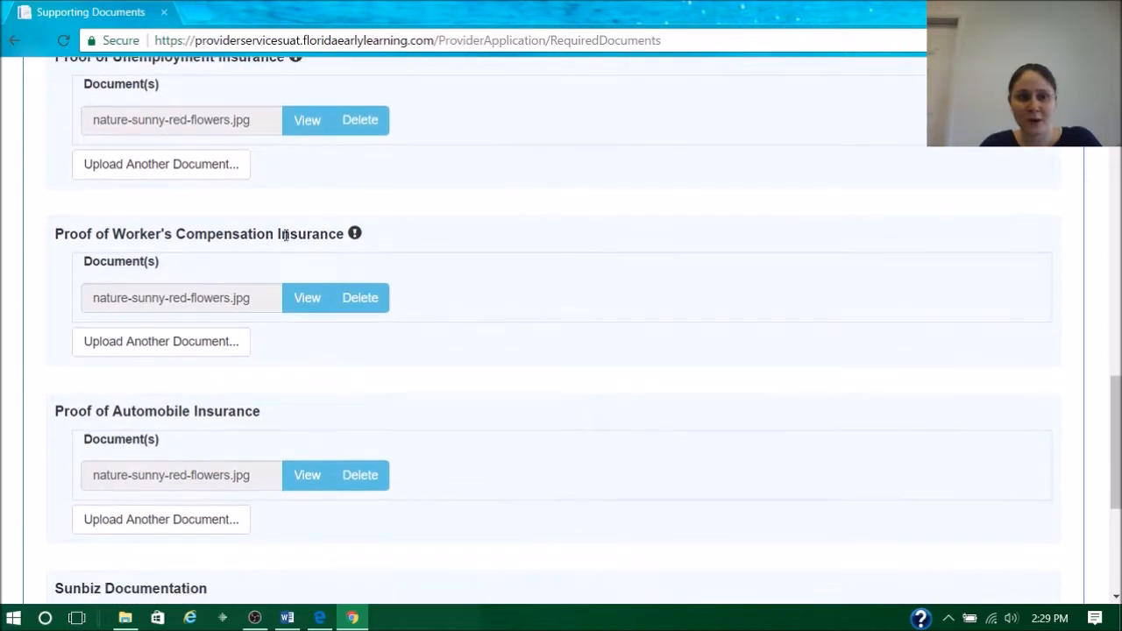
scroll(286, 236, down, 4)
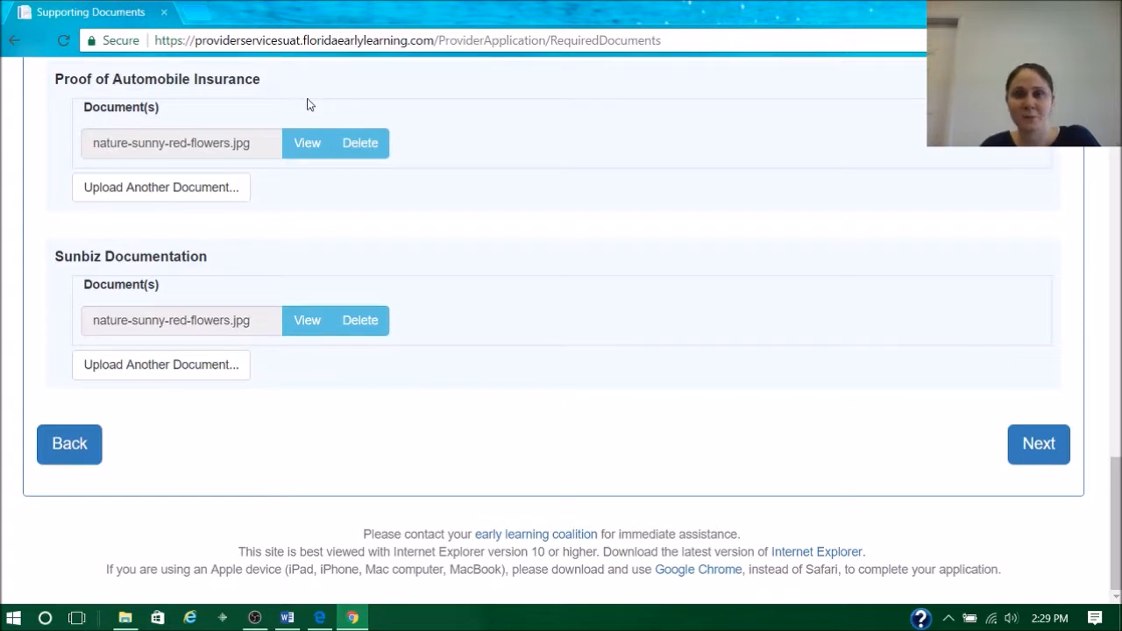
scroll(707, 208, up, 4)
scroll(728, 211, down, 4)
click(1038, 445)
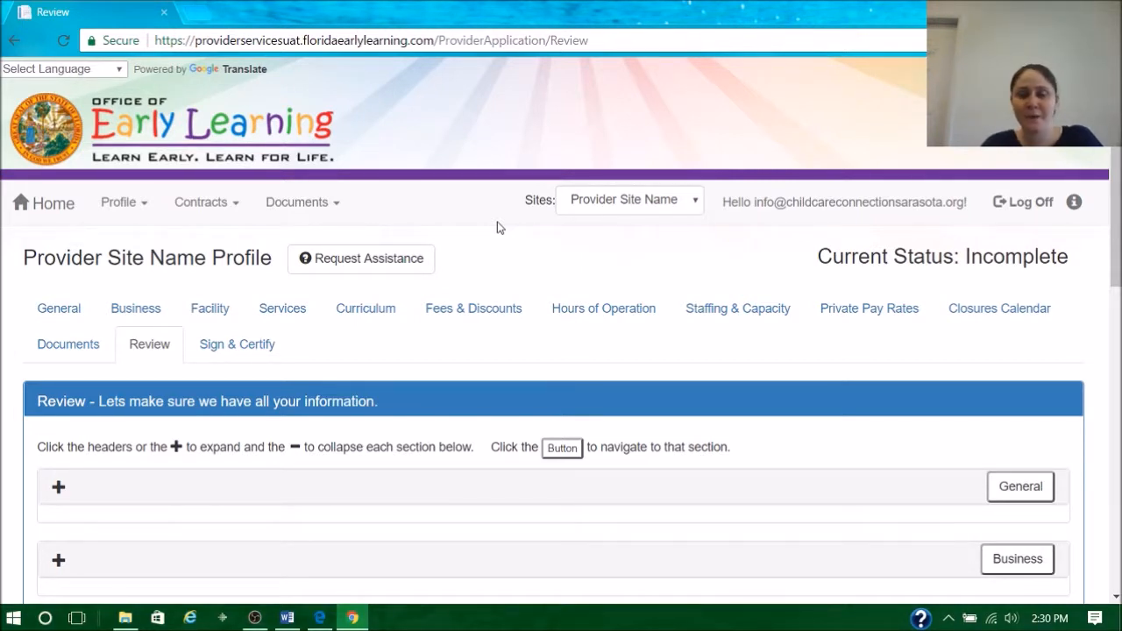
- Look over the collapsed profile sections listed on the Review page
scroll(505, 217, down, 5)
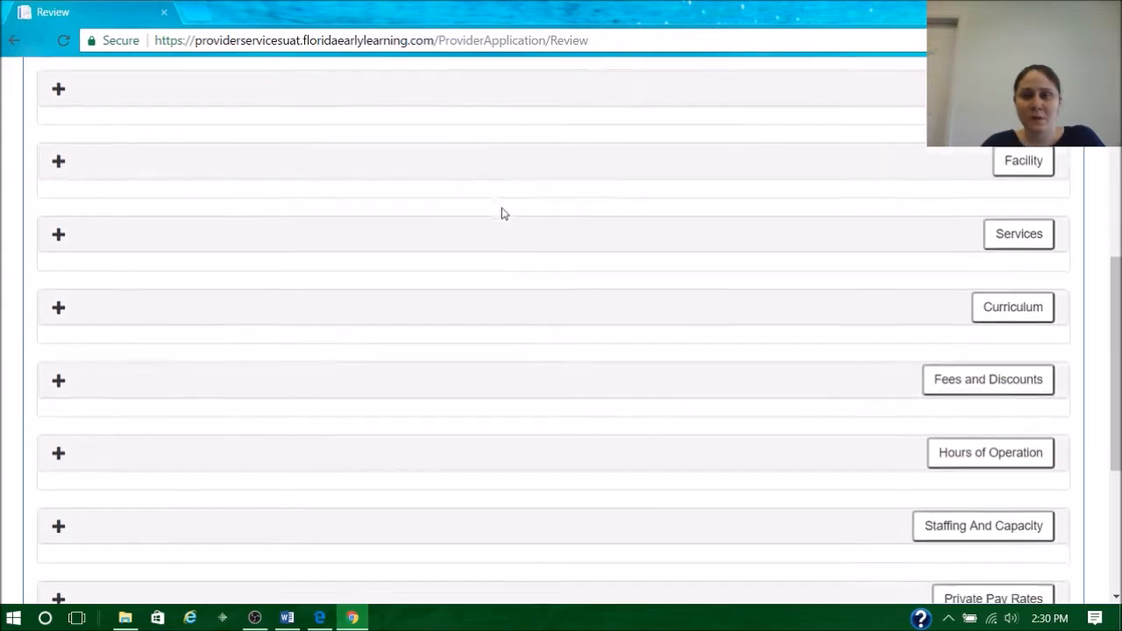
scroll(504, 213, down, 4)
scroll(496, 210, up, 3)
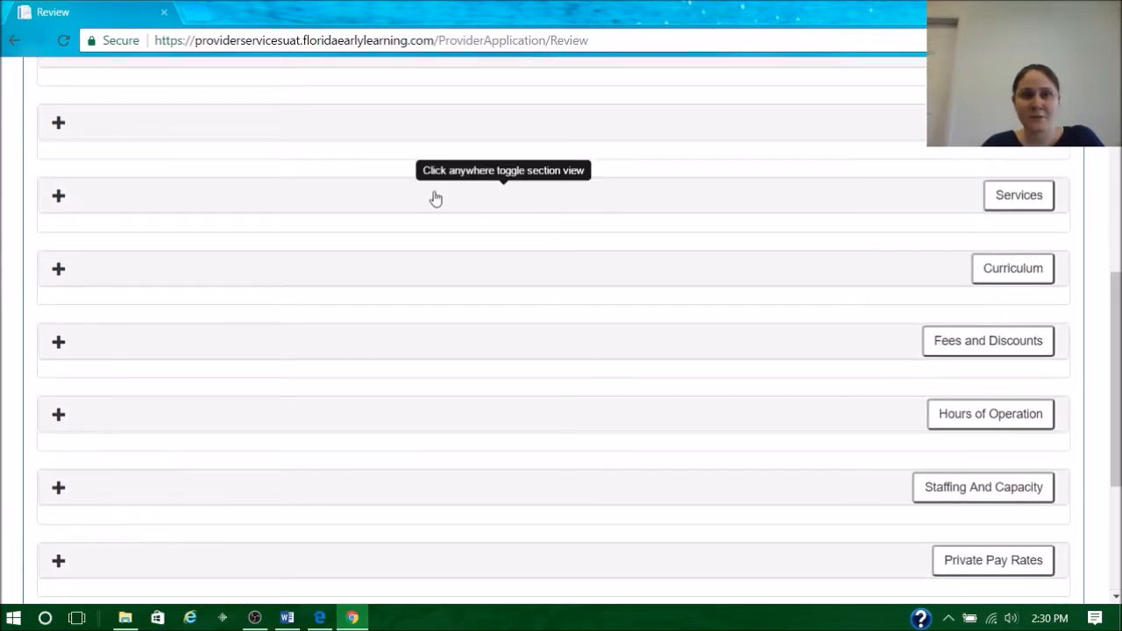
scroll(436, 199, up, 1)
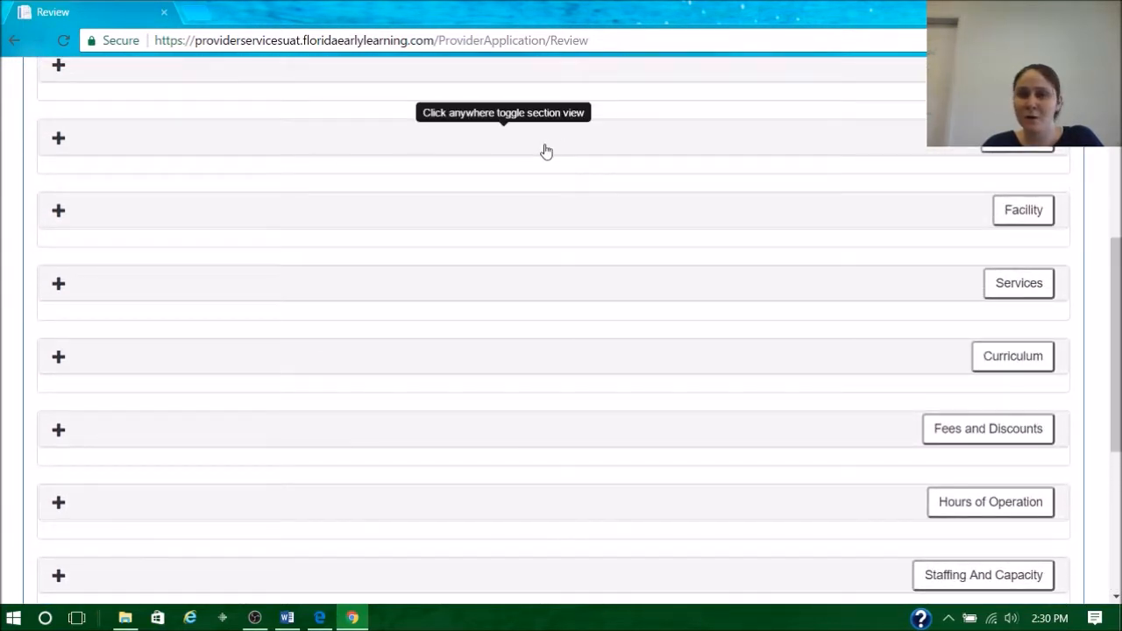
scroll(528, 158, up, 1)
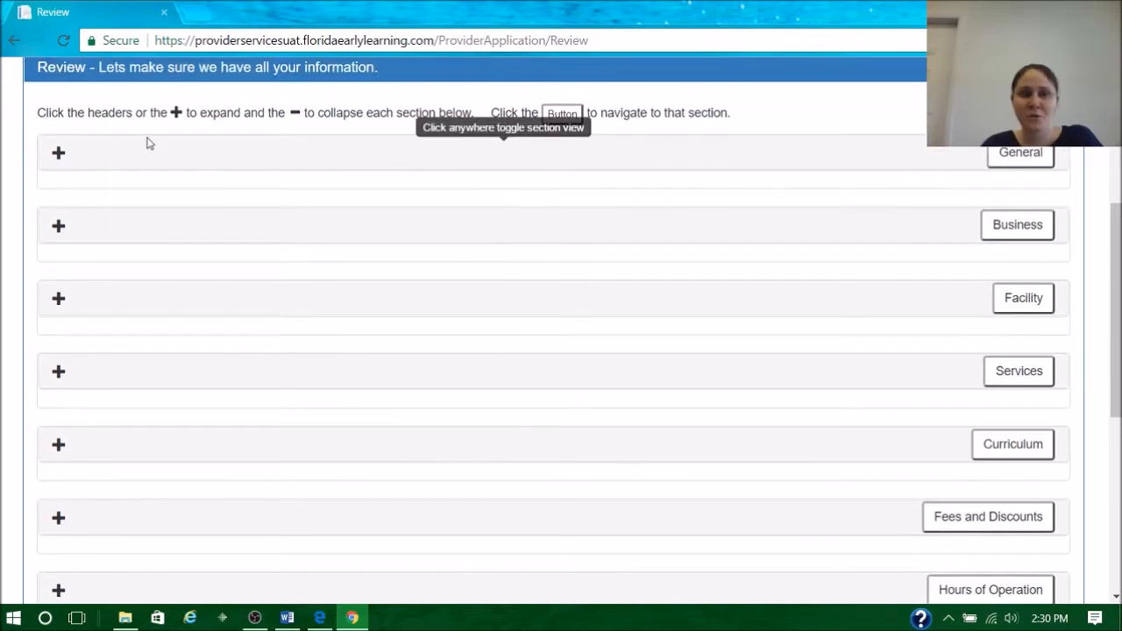
- Expand the General section to check its answers, and advance to the Sign & Certify section
click(58, 154)
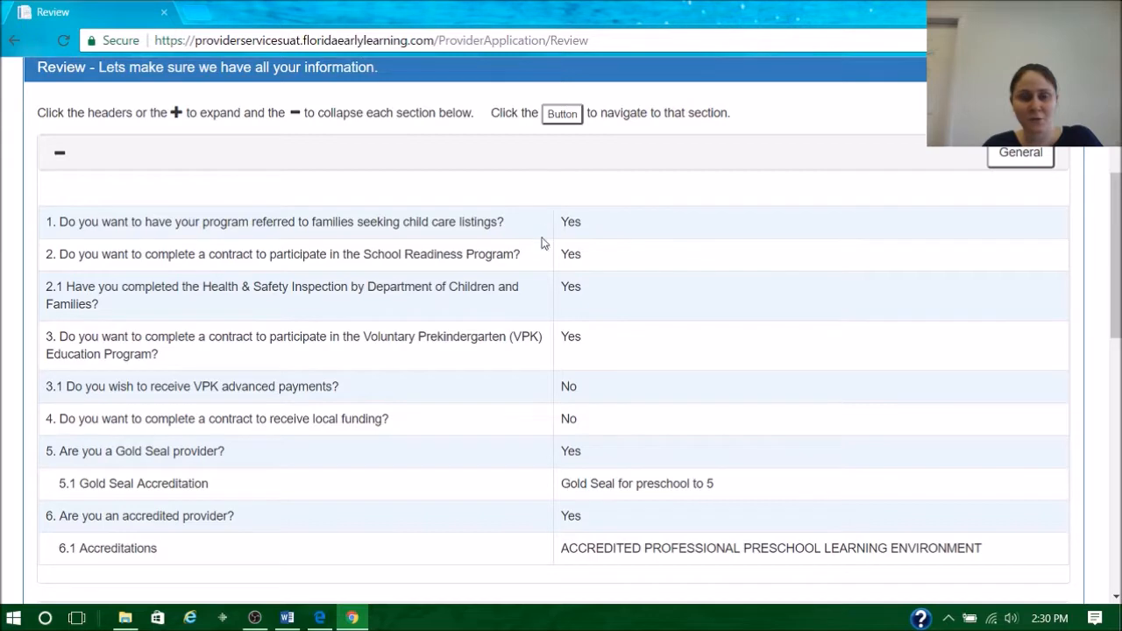
scroll(671, 351, down, 8)
scroll(655, 323, up, 2)
scroll(471, 243, down, 3)
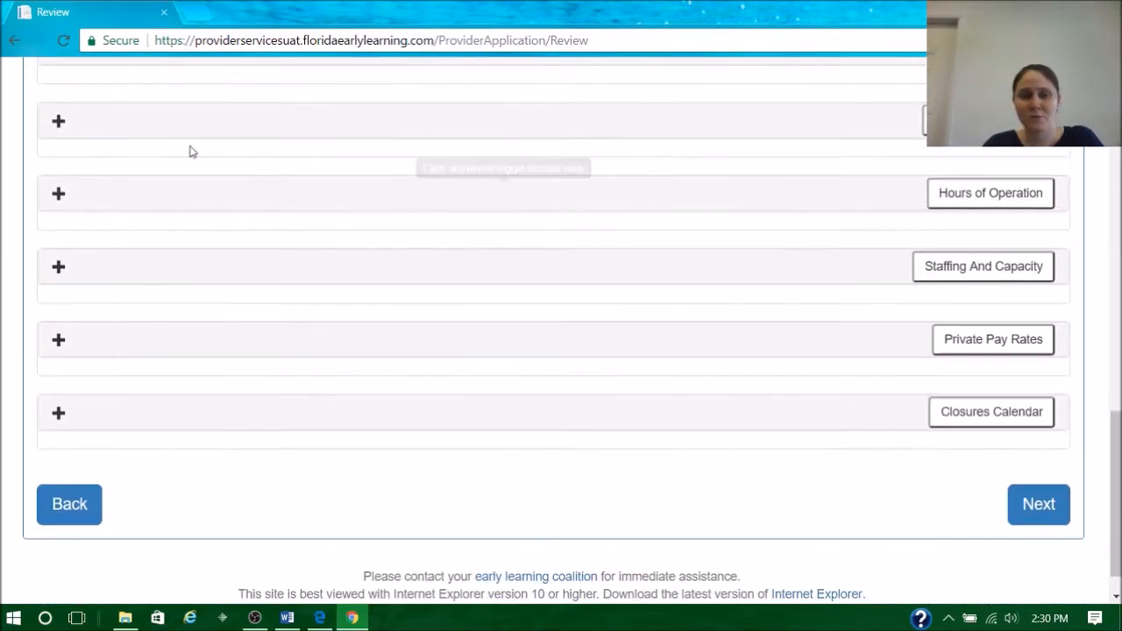
click(1061, 513)
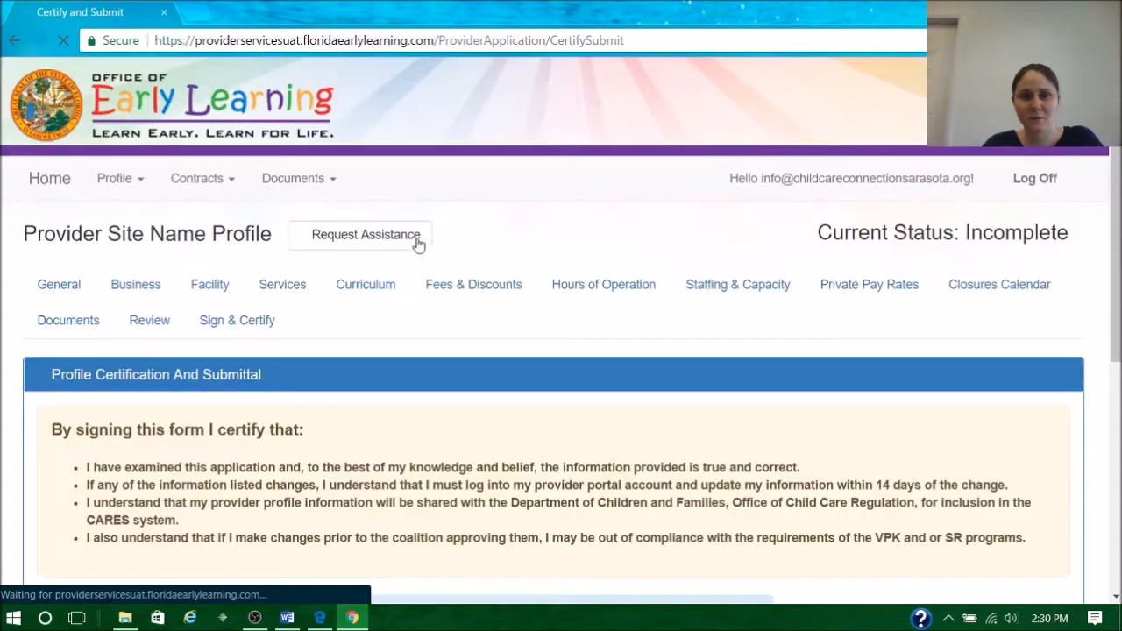
- Enter the signer's full name as the authorized electronic signature and tick the box to certify by electronic signature
scroll(418, 245, down, 4)
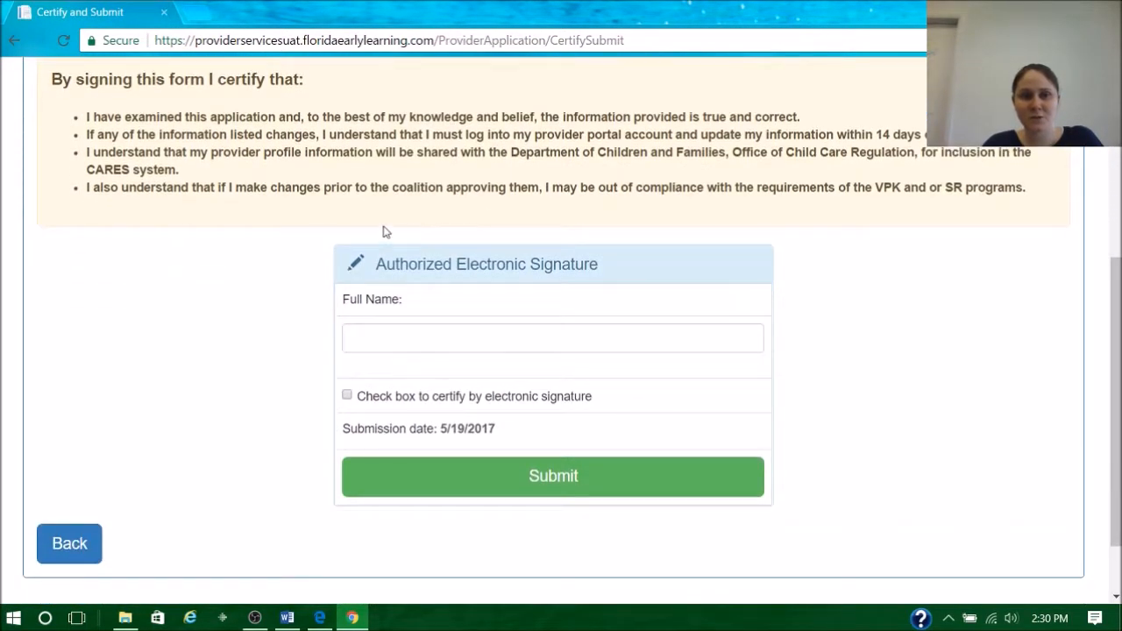
click(416, 339)
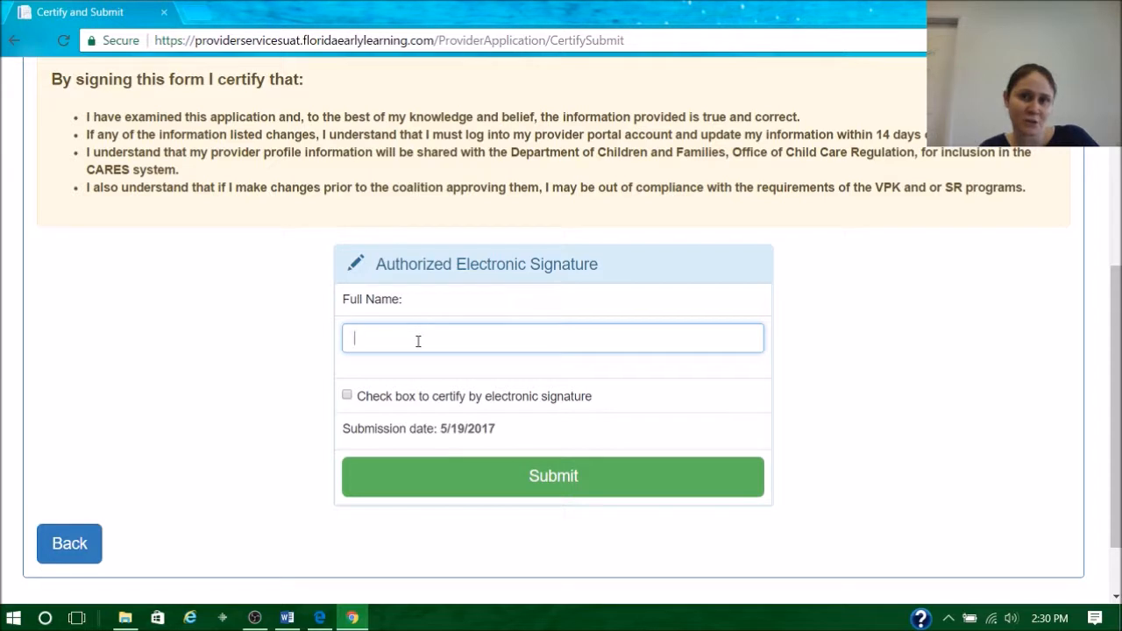
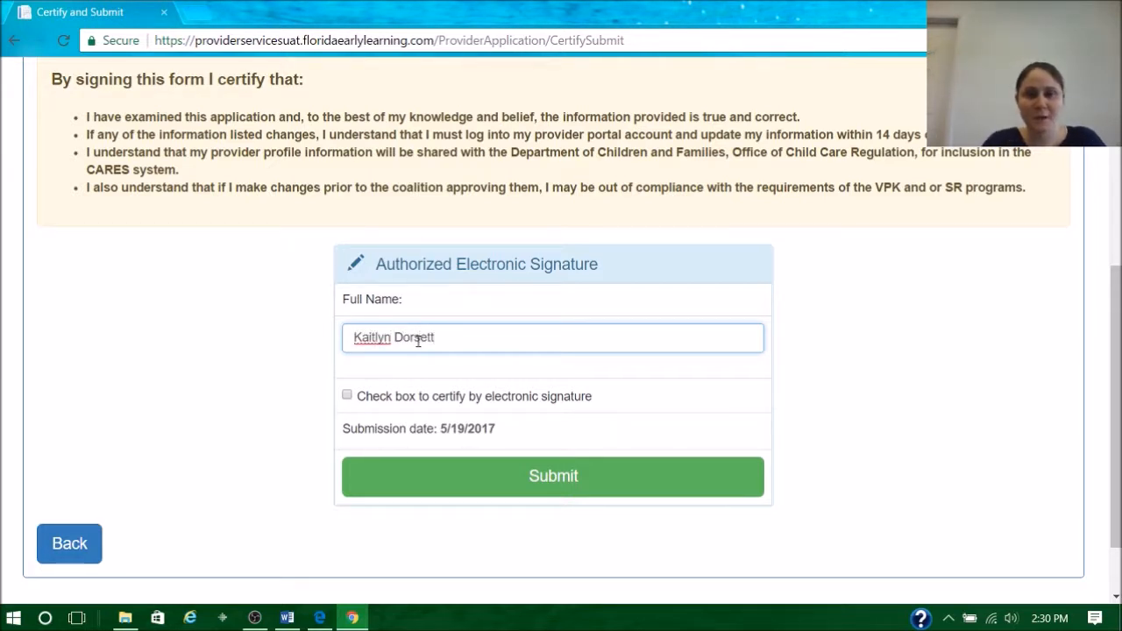
click(347, 395)
- Try to submit the profile with the last letter of the signer's first name deleted
click(392, 337)
key(BackSpace)
click(429, 465)
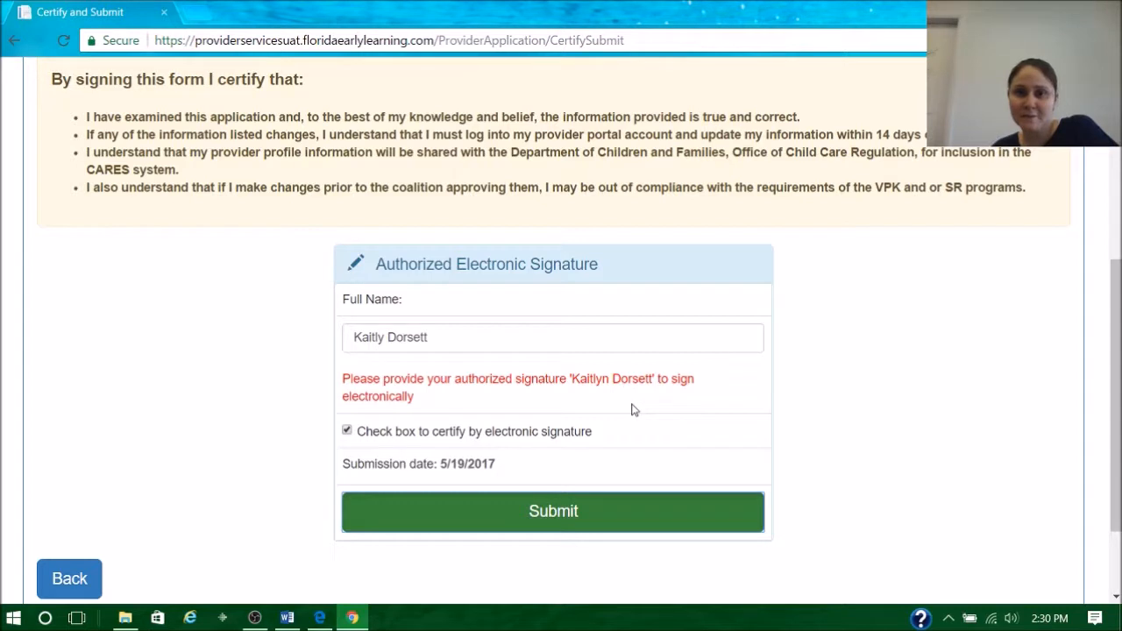
- Restore the missing letter in the signer's first name and submit the profile
click(387, 333)
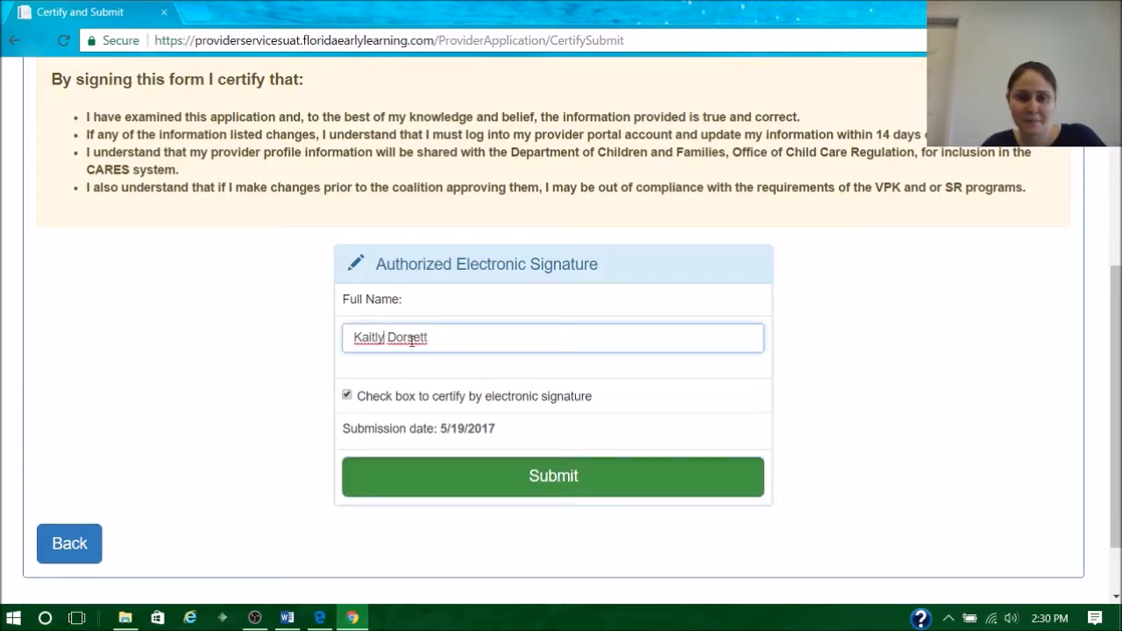
text(n)
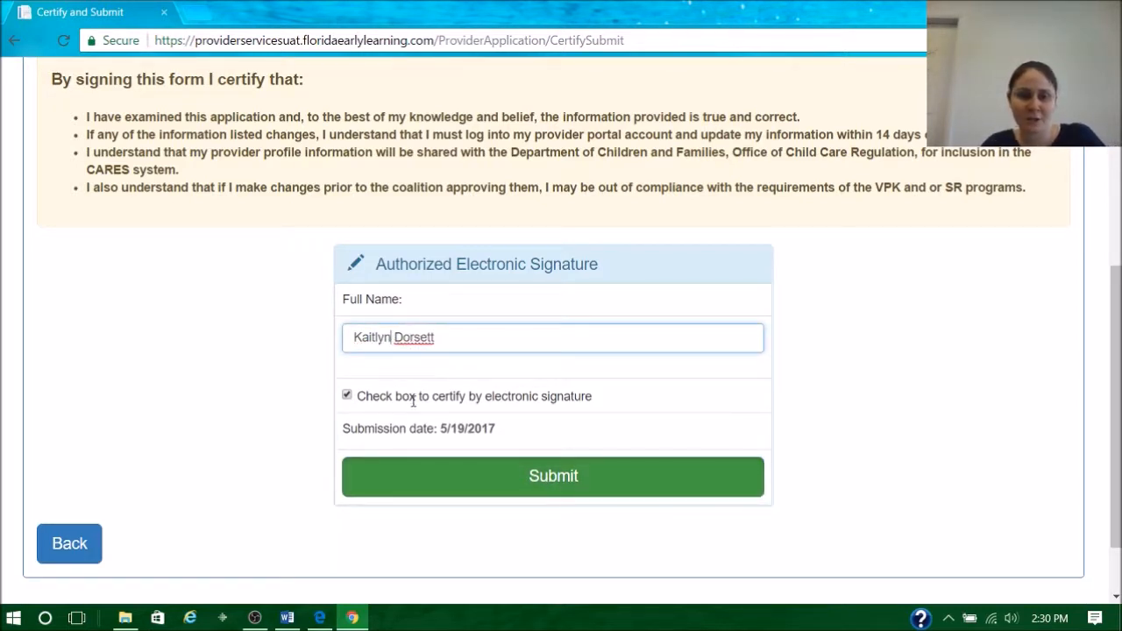
click(495, 482)
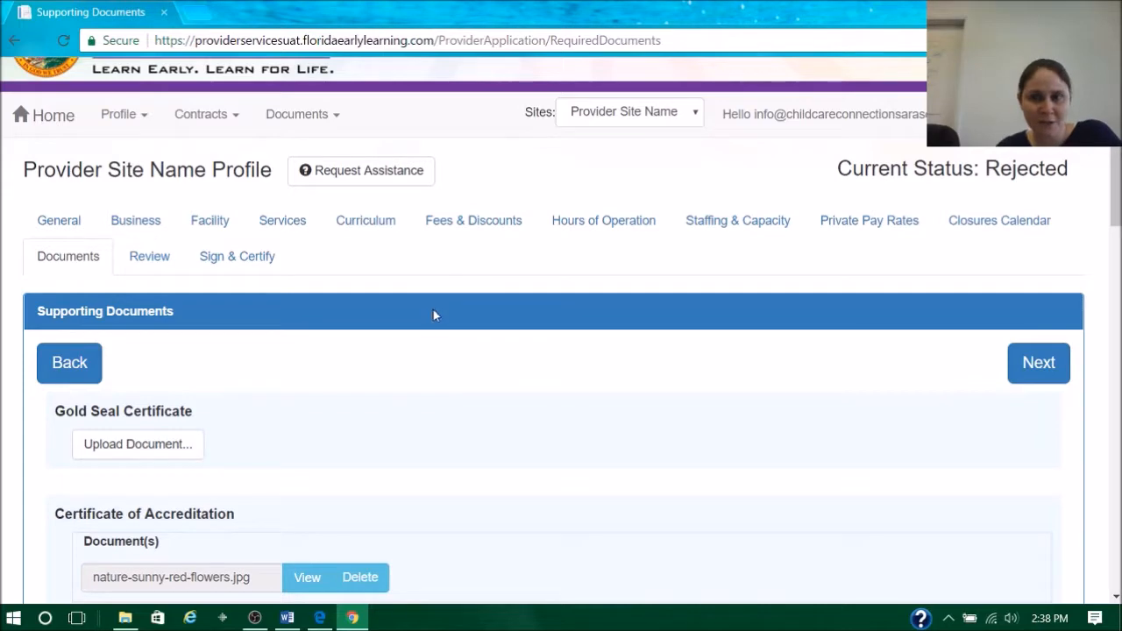
- Upload nature-sunny-red-flowers (1) from the Pictures folder as the Gold Seal Certificate
scroll(438, 350, down, 2)
click(153, 273)
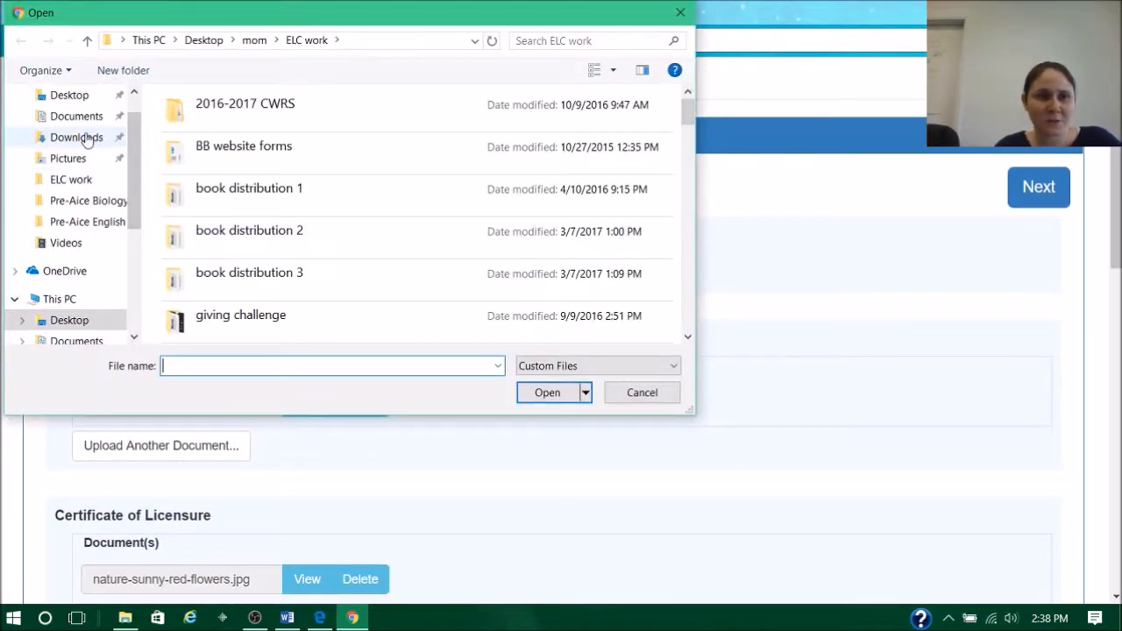
click(68, 158)
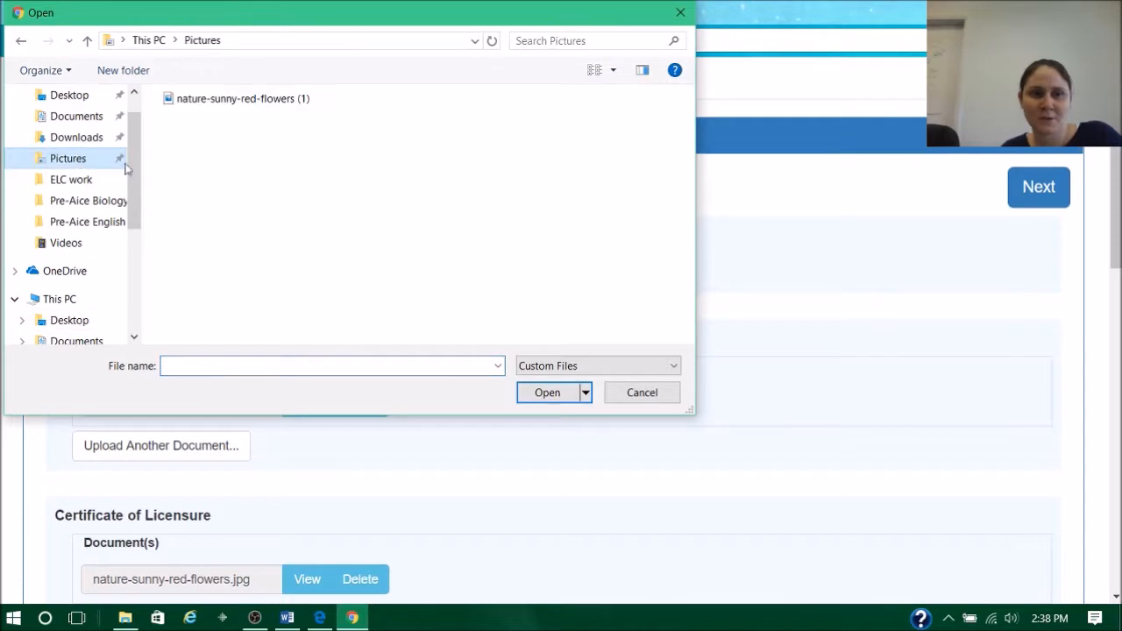
click(210, 104)
click(547, 394)
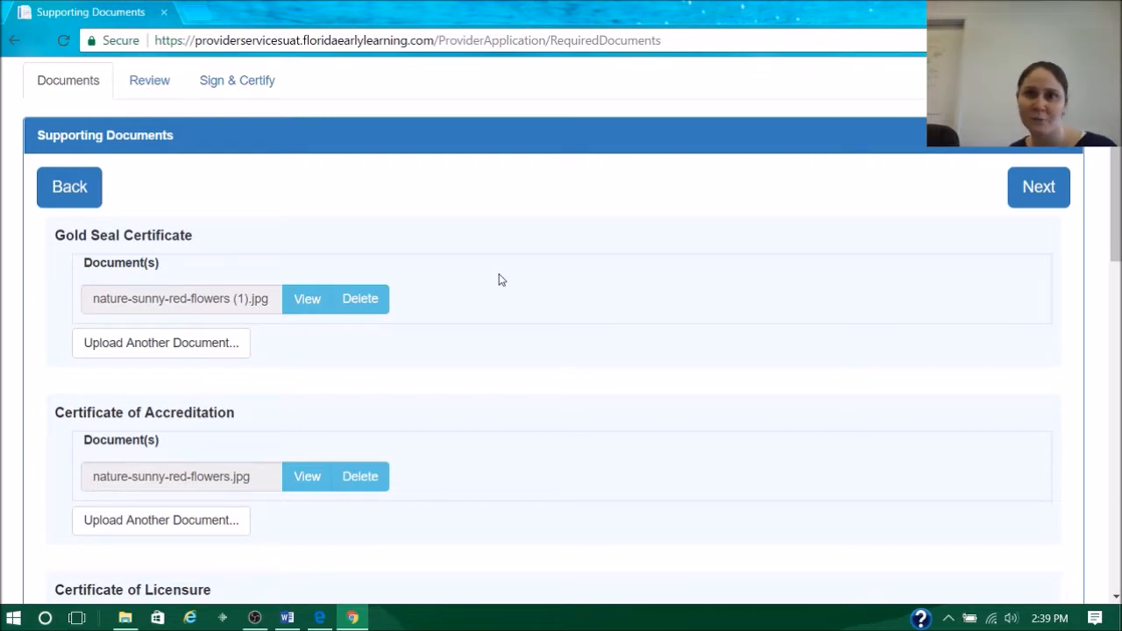
- Return to the portal's home page and, after consulting the required-documents list in Word, switch back to Chrome and open the document library
scroll(476, 265, up, 3)
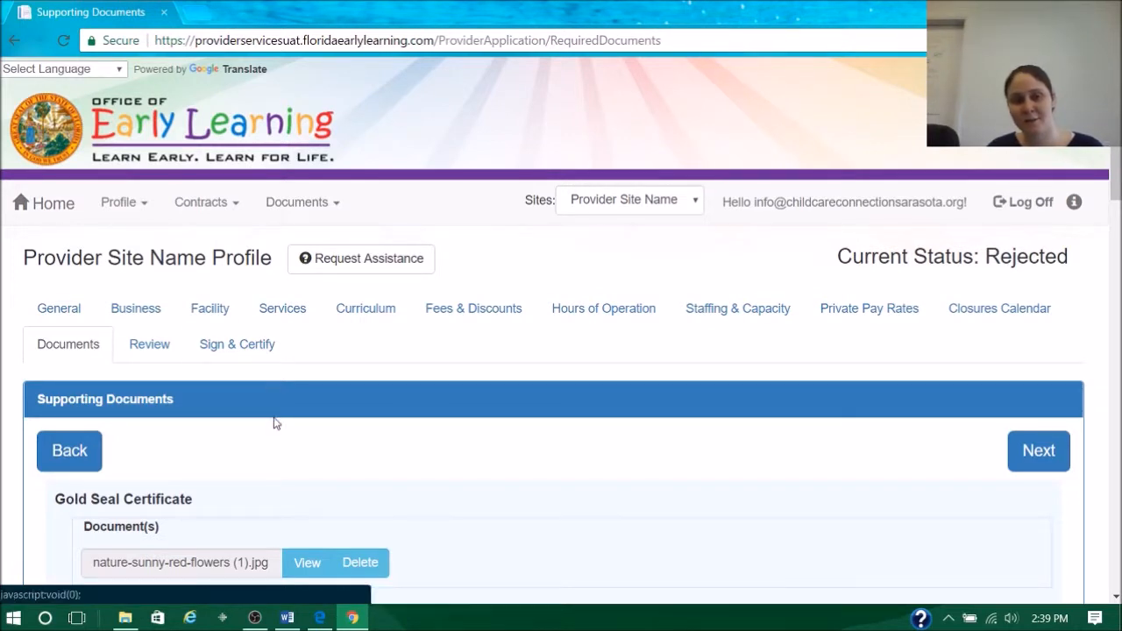
click(49, 227)
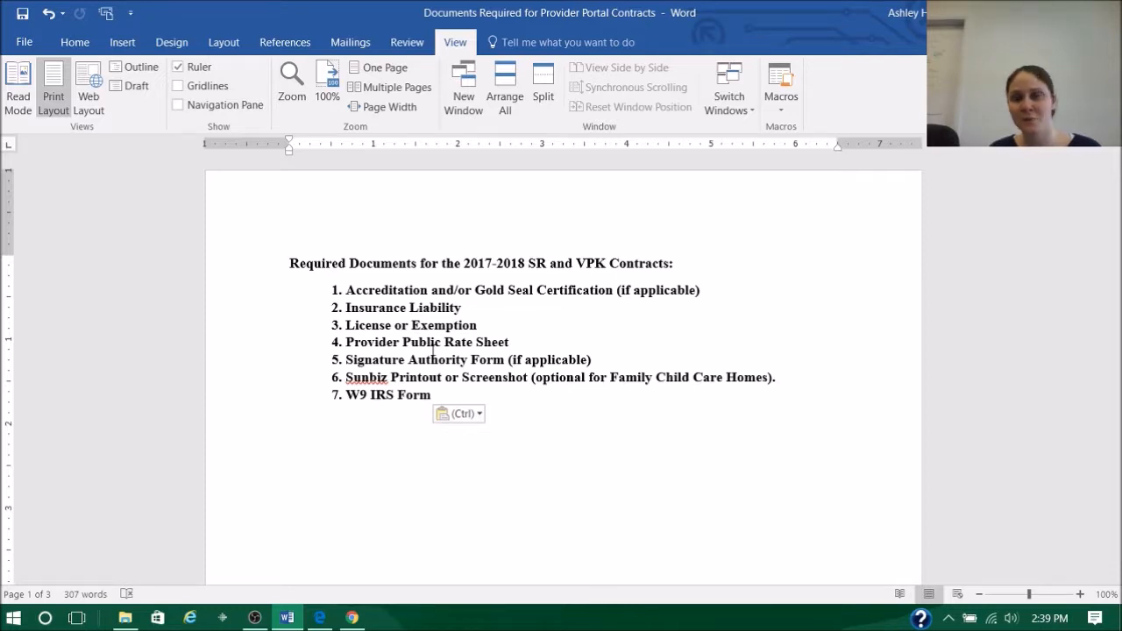
click(351, 617)
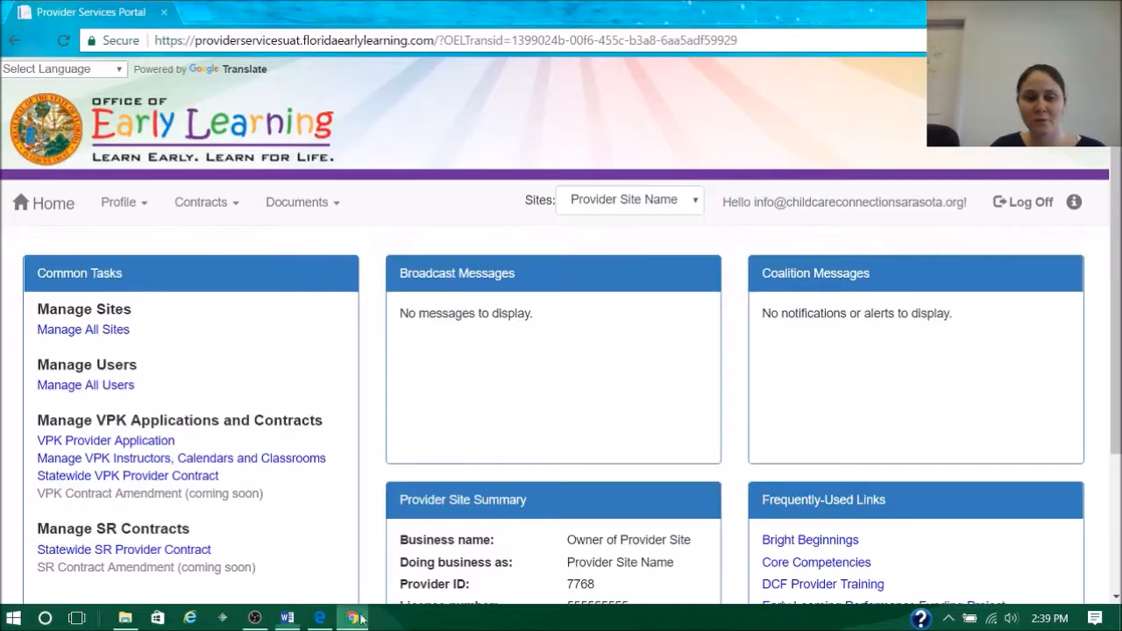
click(292, 206)
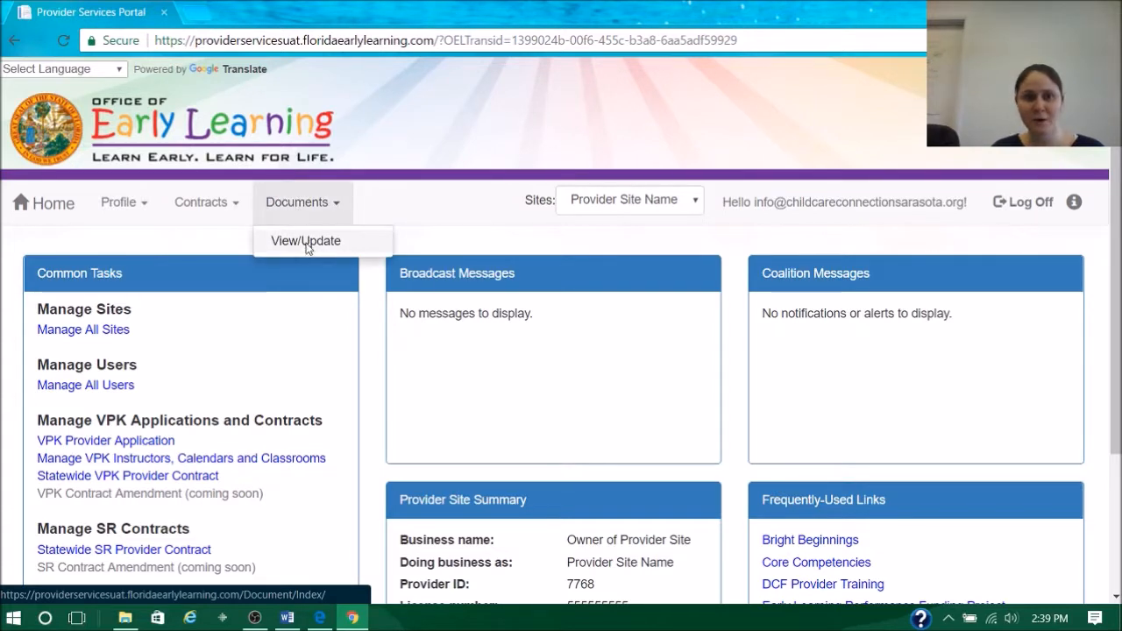
click(306, 244)
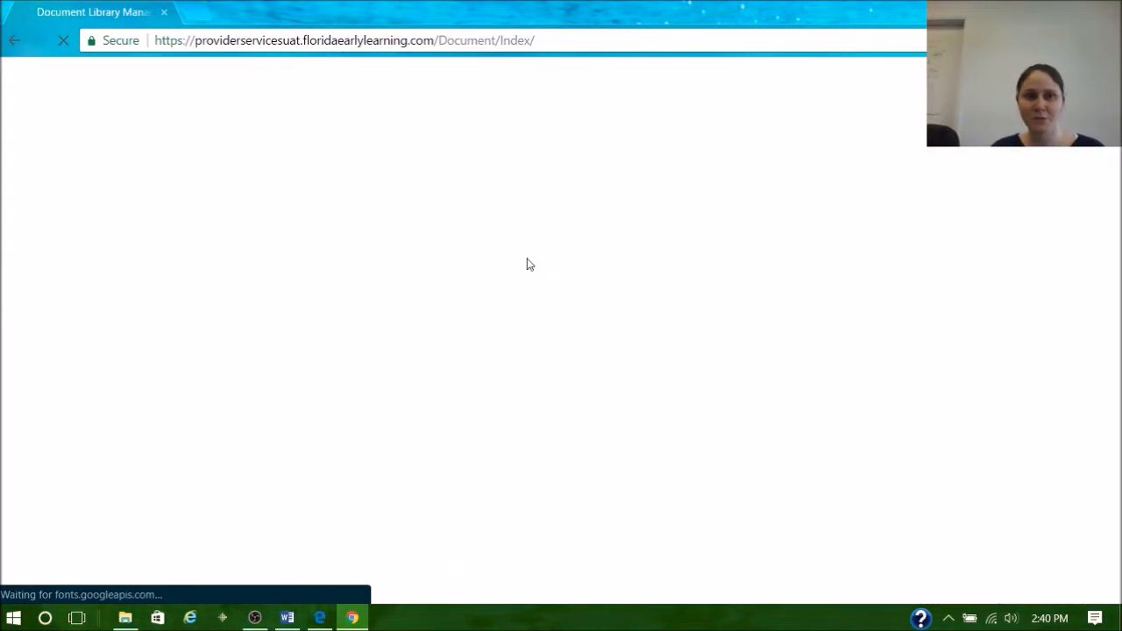
- Upload nature-sunny-red-flowers (1) from the Pictures folder to the Provider Public Rate Sheet folder of the document library
scroll(587, 271, down, 4)
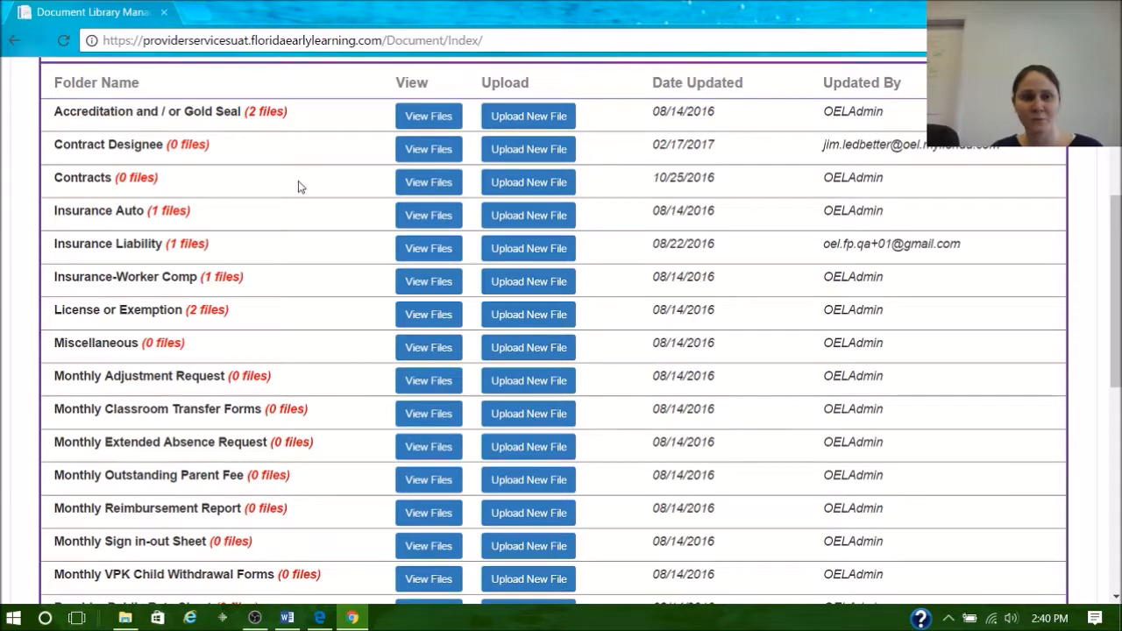
scroll(299, 181, down, 5)
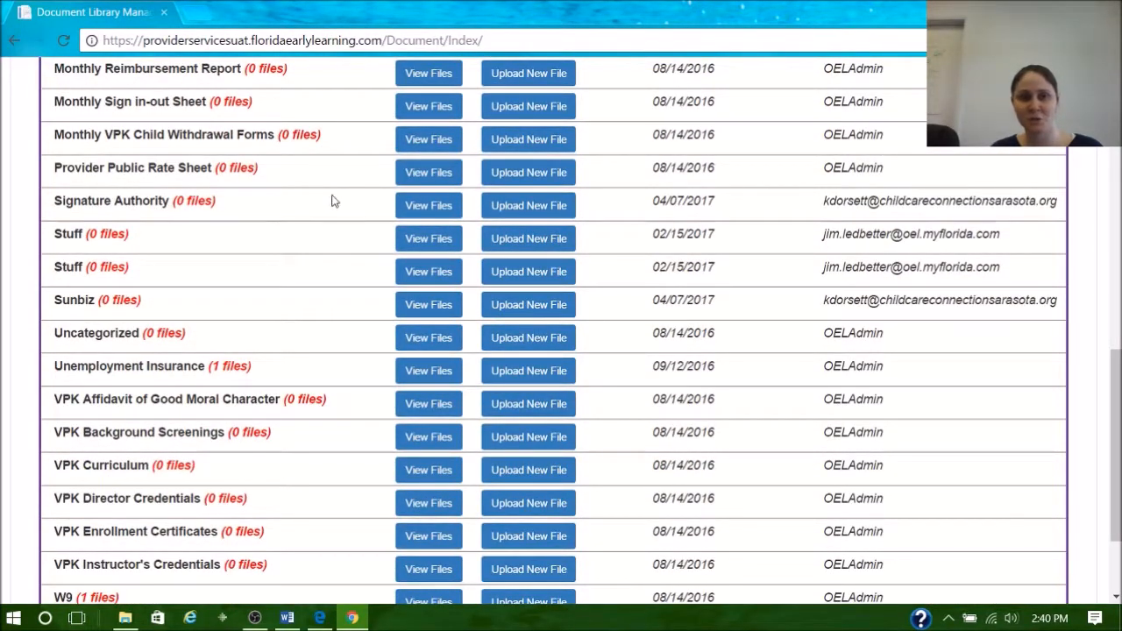
click(507, 176)
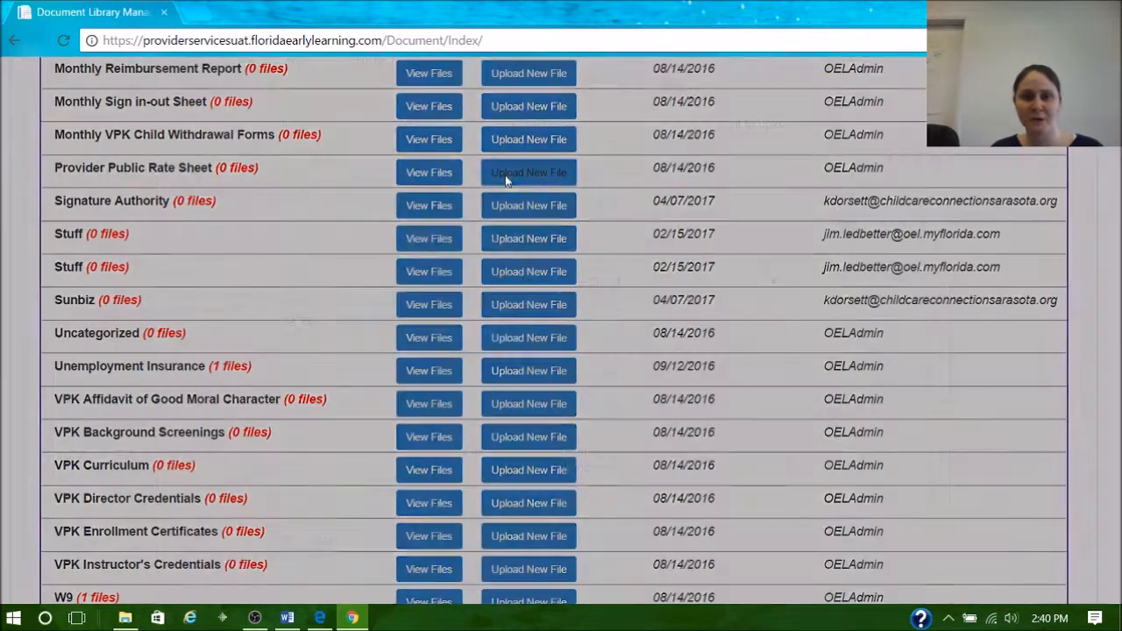
scroll(513, 337, down, 1)
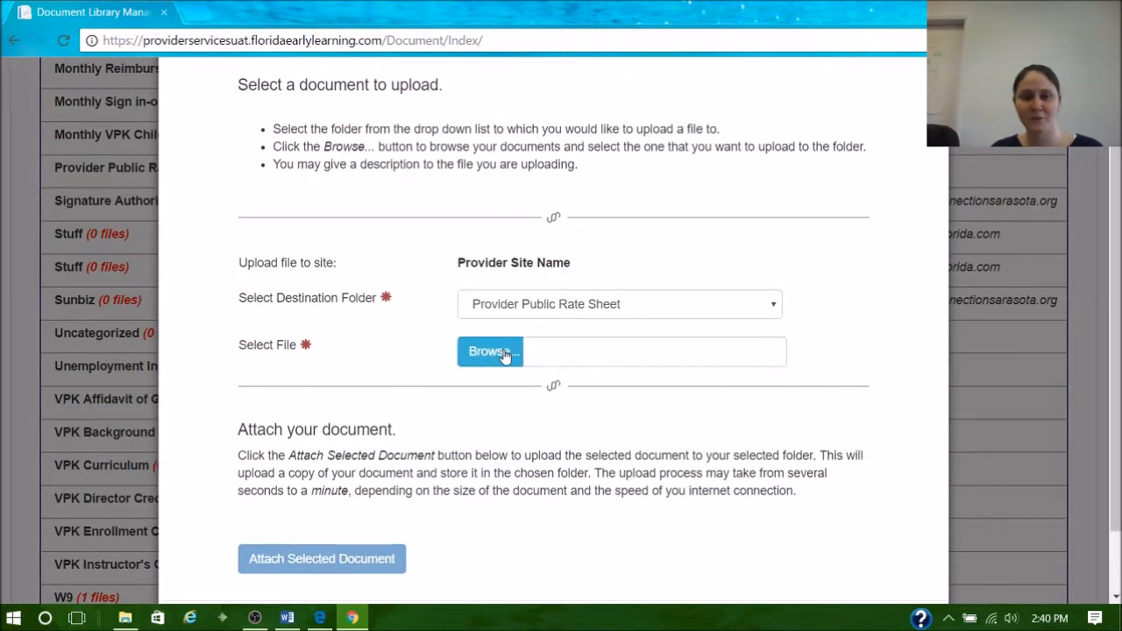
click(504, 354)
click(216, 104)
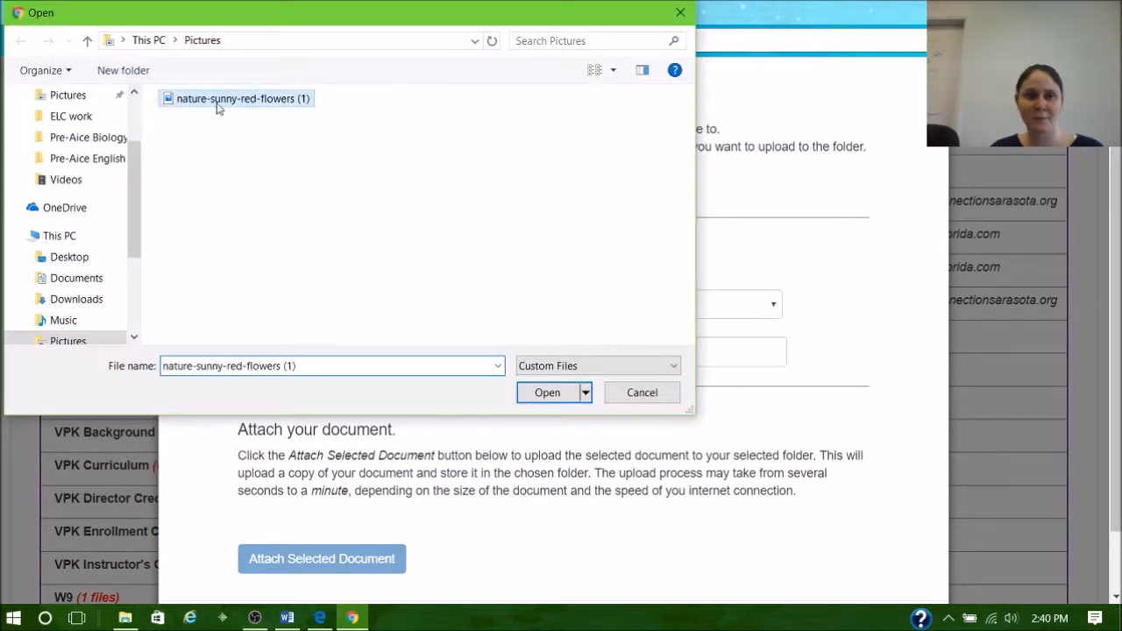
click(545, 393)
click(329, 568)
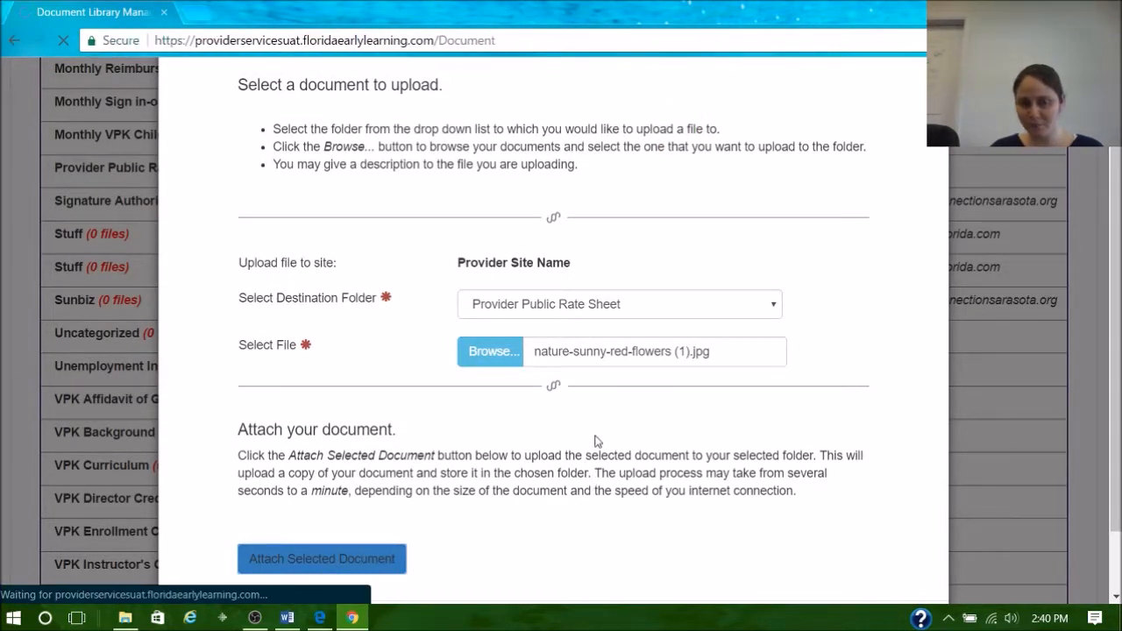
- View the files stored in the Provider Public Rate Sheet folder and return to the portal's home page
scroll(526, 372, down, 4)
scroll(526, 373, down, 3)
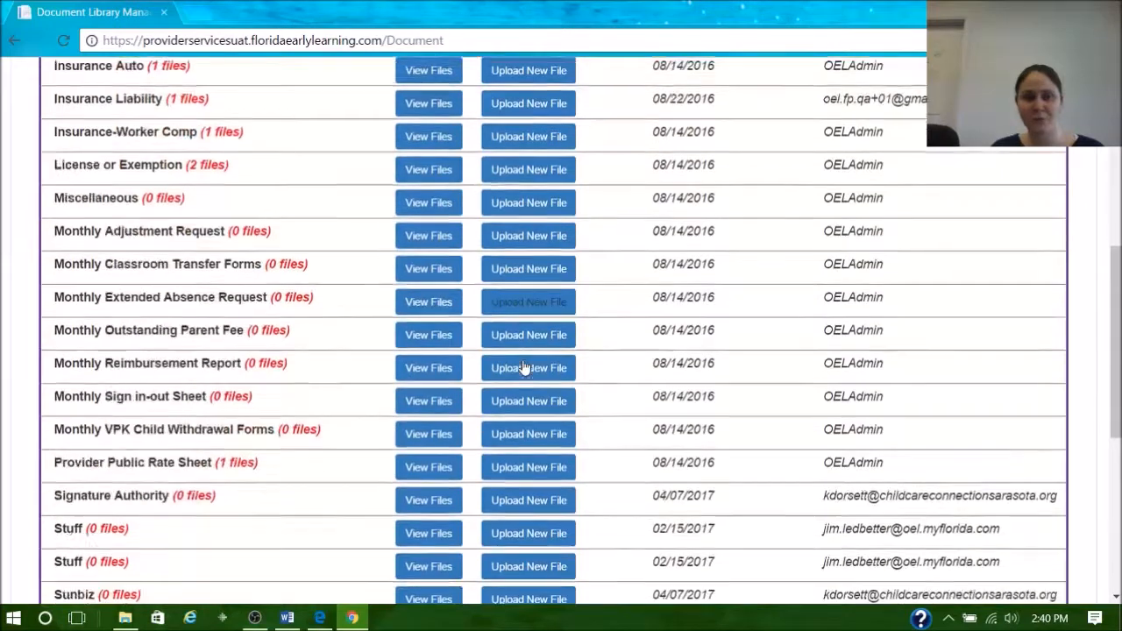
click(419, 349)
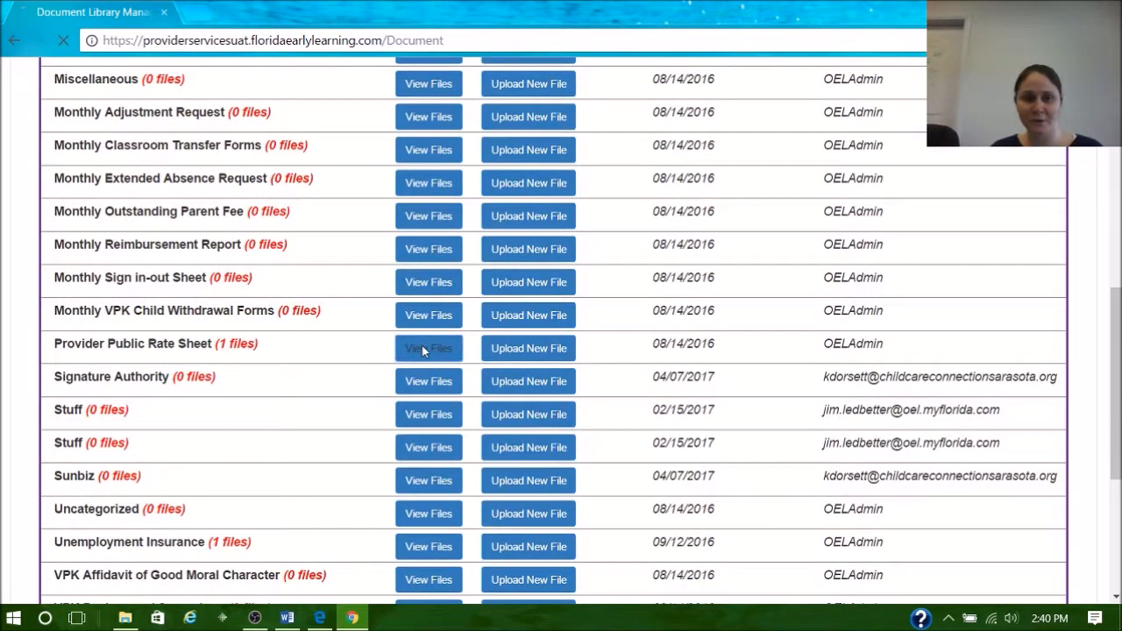
scroll(955, 333, down, 3)
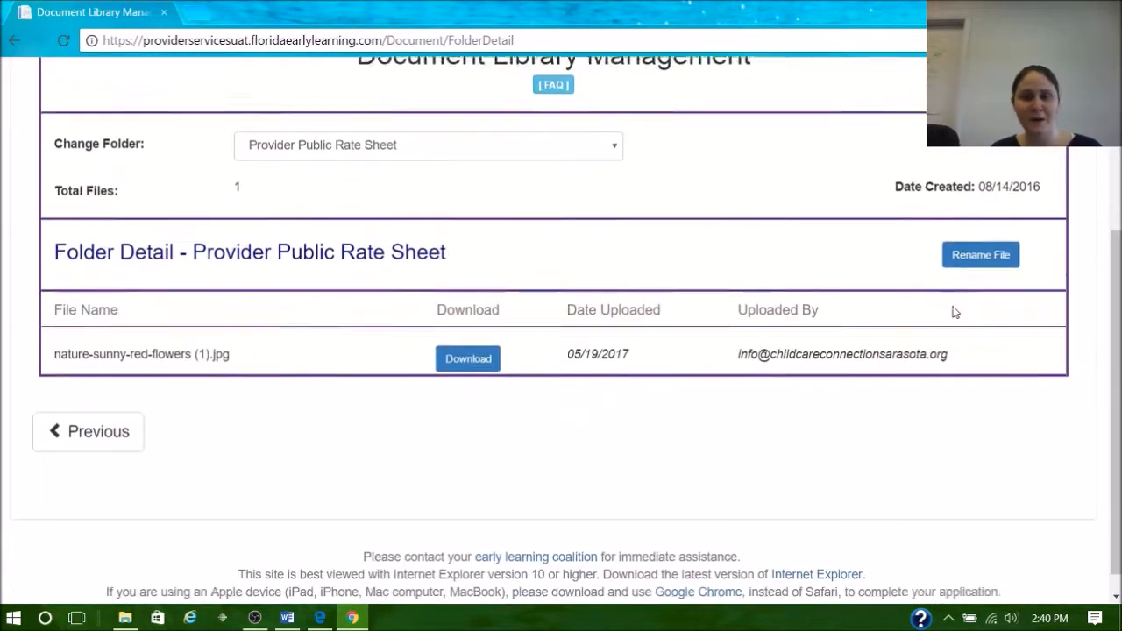
scroll(644, 260, up, 3)
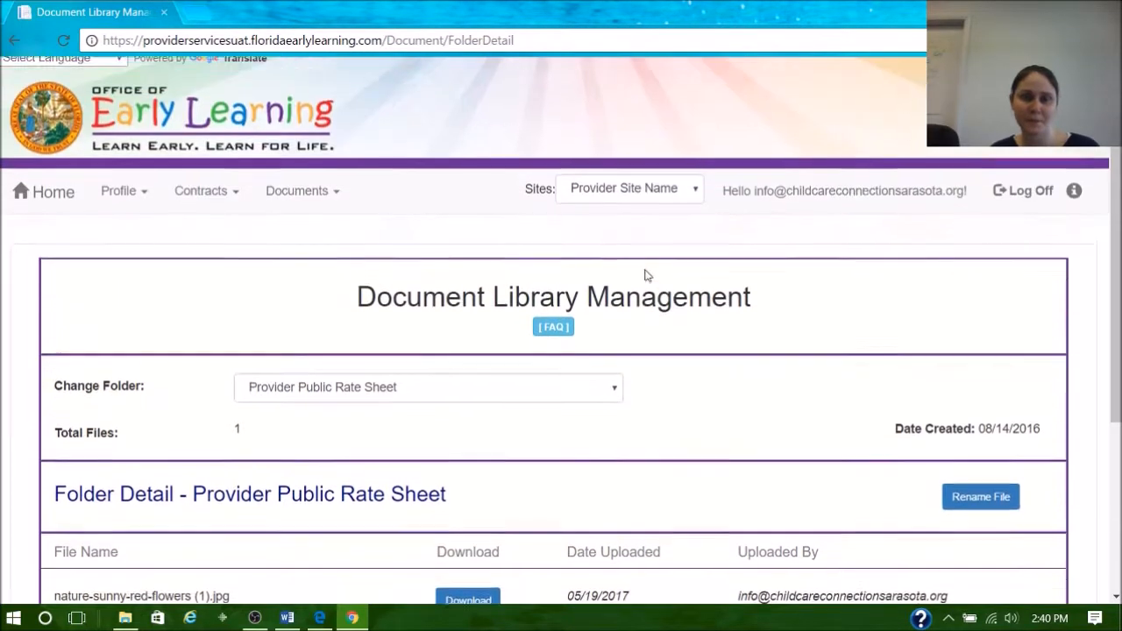
click(49, 206)
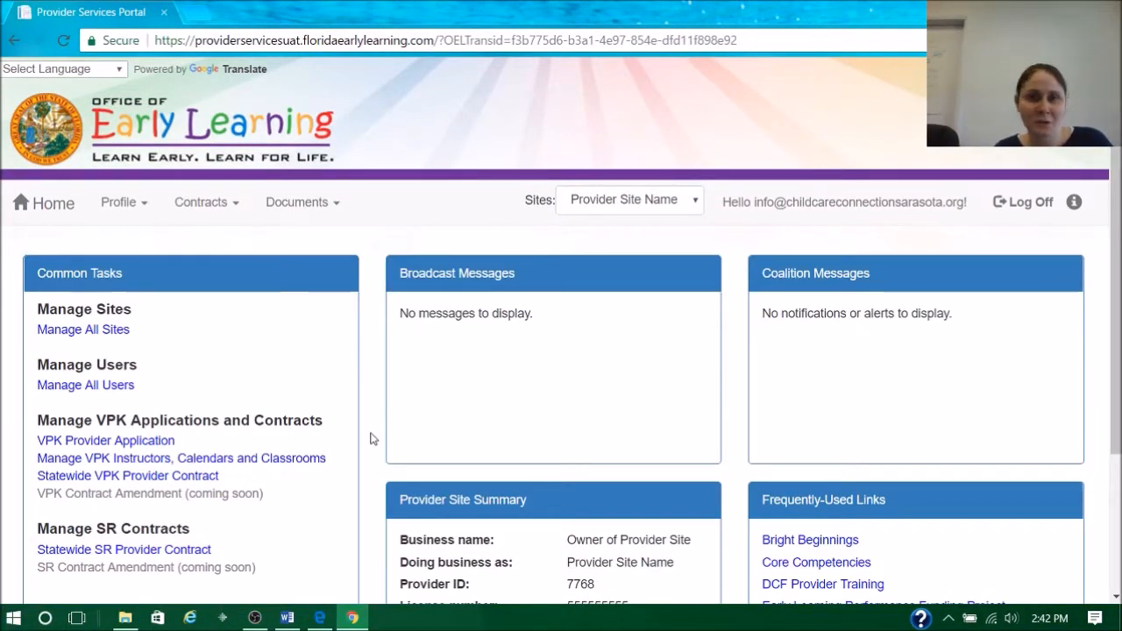
- Switch to Edge and read the sample portal e-mails from Registration through Submitted Profile in the Provider Portal Emails PDF
click(320, 617)
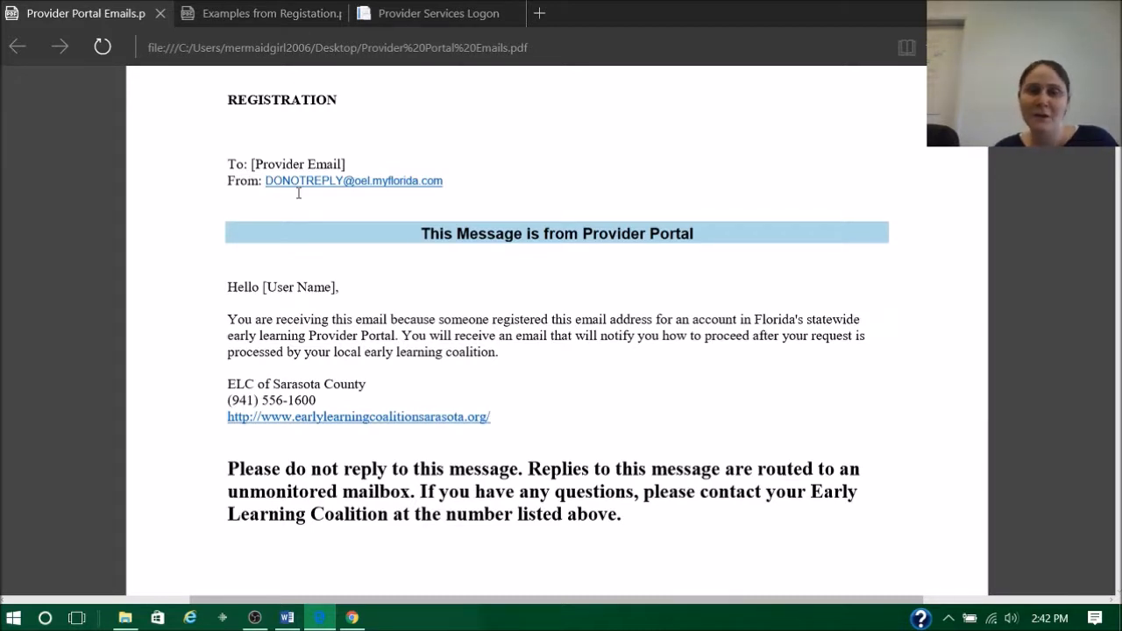
scroll(547, 272, down, 3)
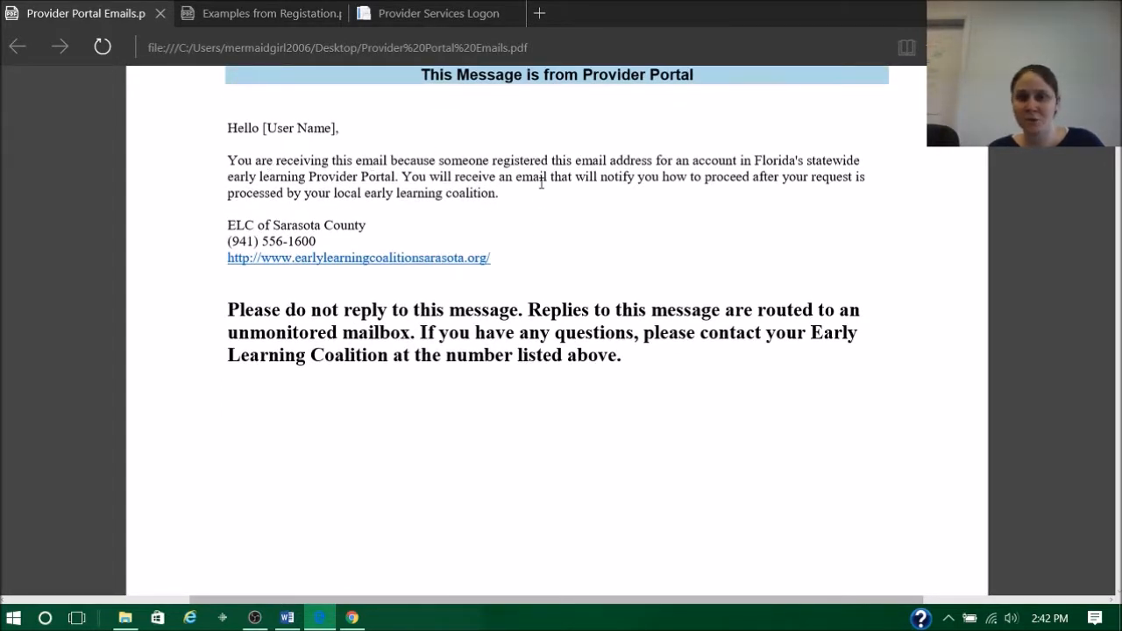
scroll(541, 182, down, 10)
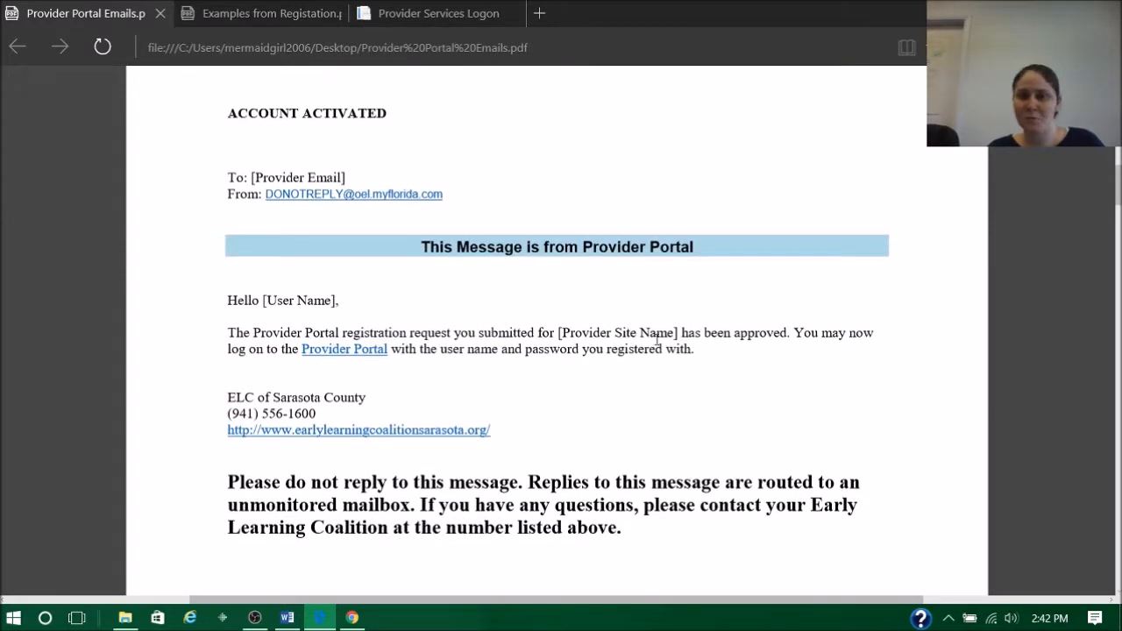
scroll(655, 340, down, 12)
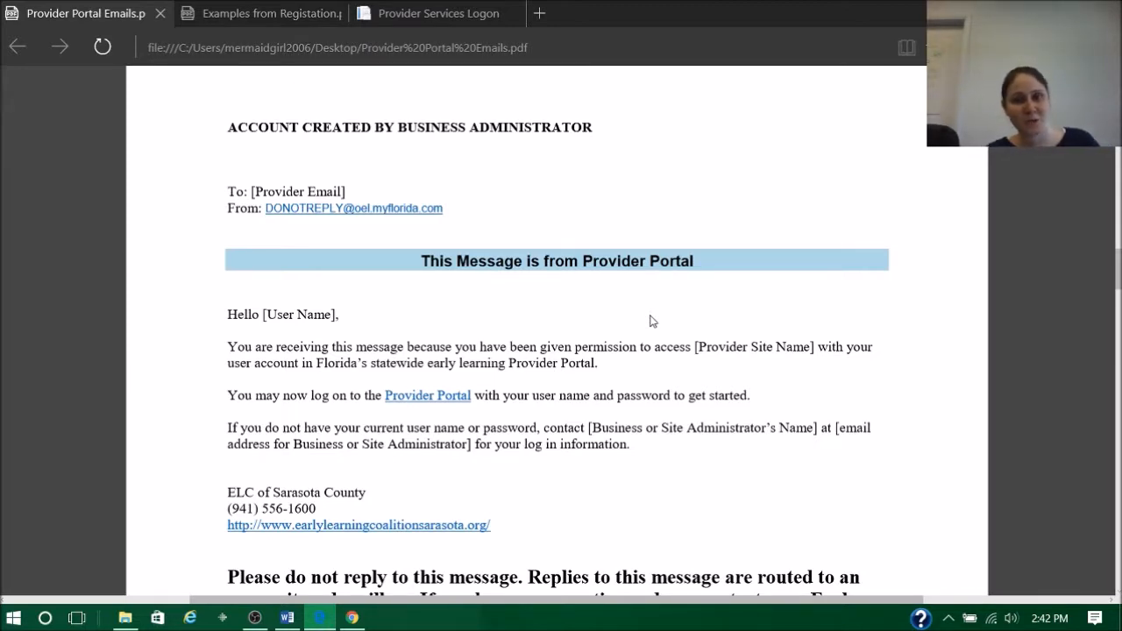
scroll(626, 297, down, 10)
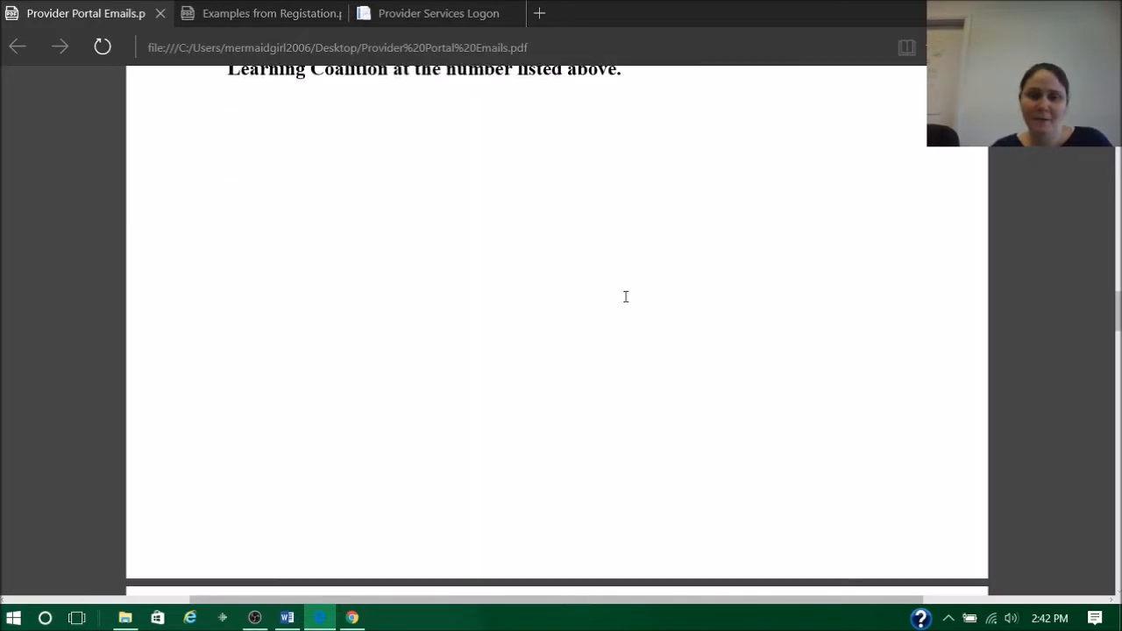
scroll(626, 297, down, 2)
scroll(625, 296, up, 1)
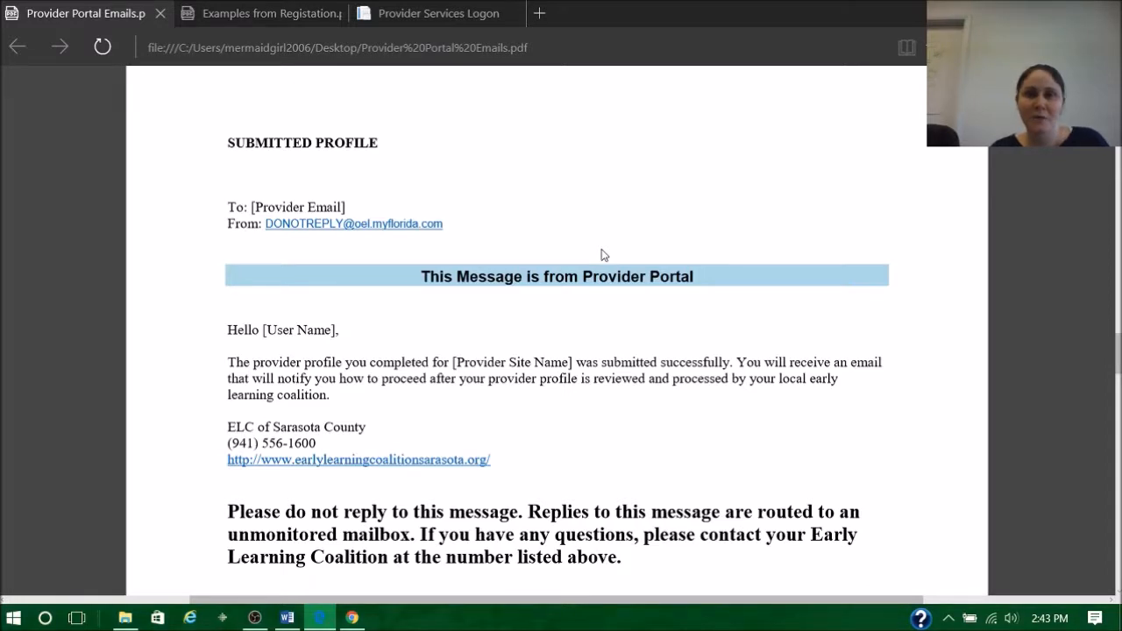
- Switch to Chrome and open the provider profile of the current site to check its status
click(355, 618)
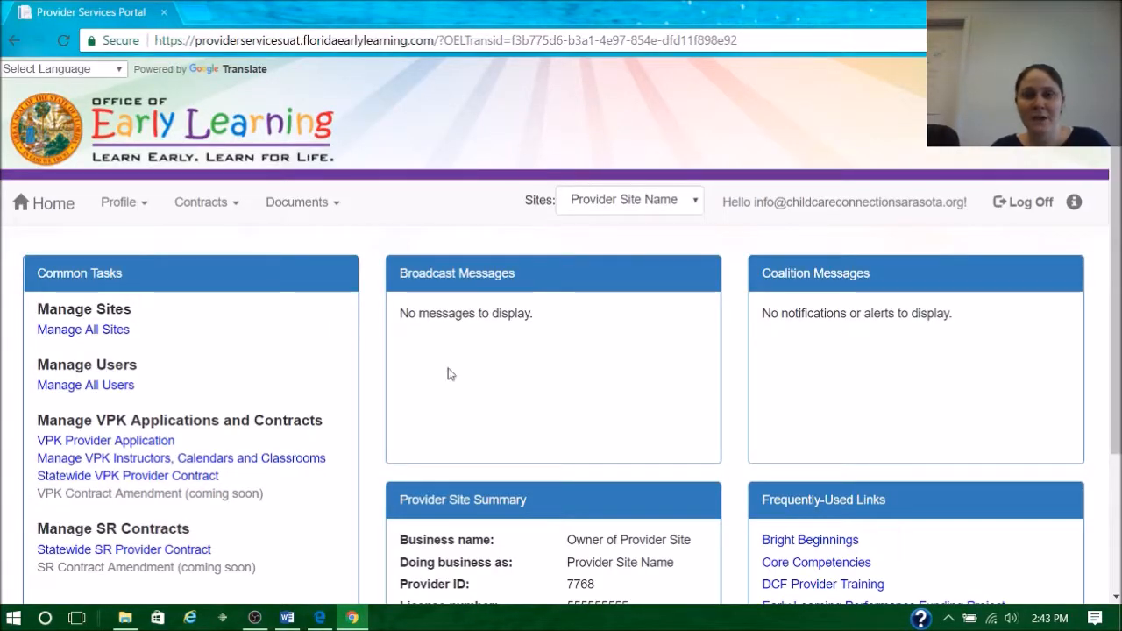
click(123, 203)
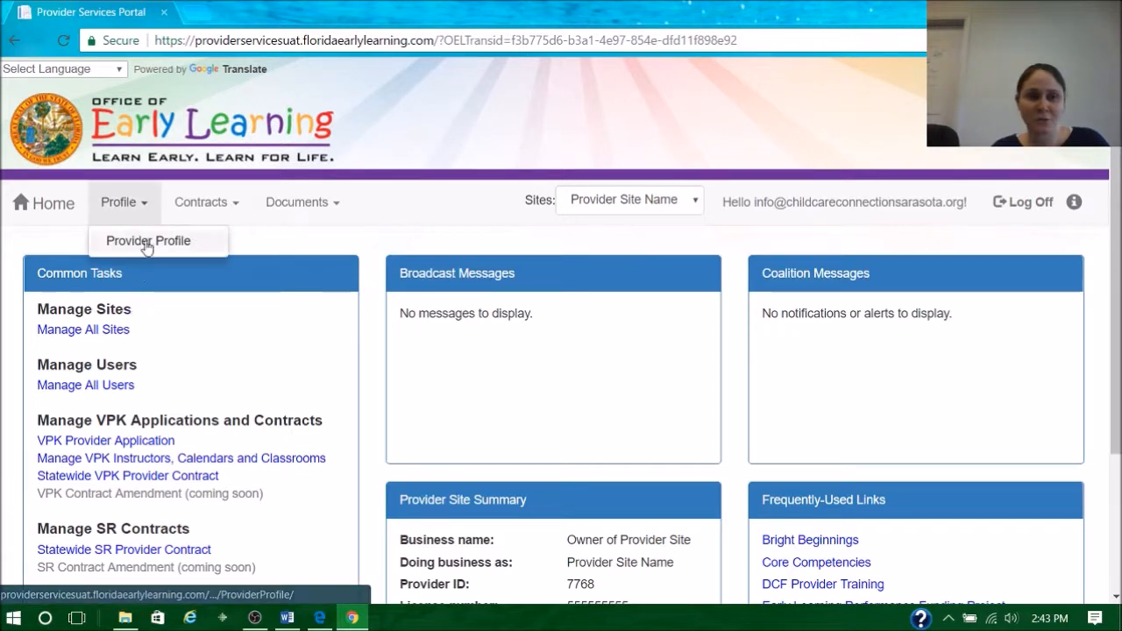
click(147, 243)
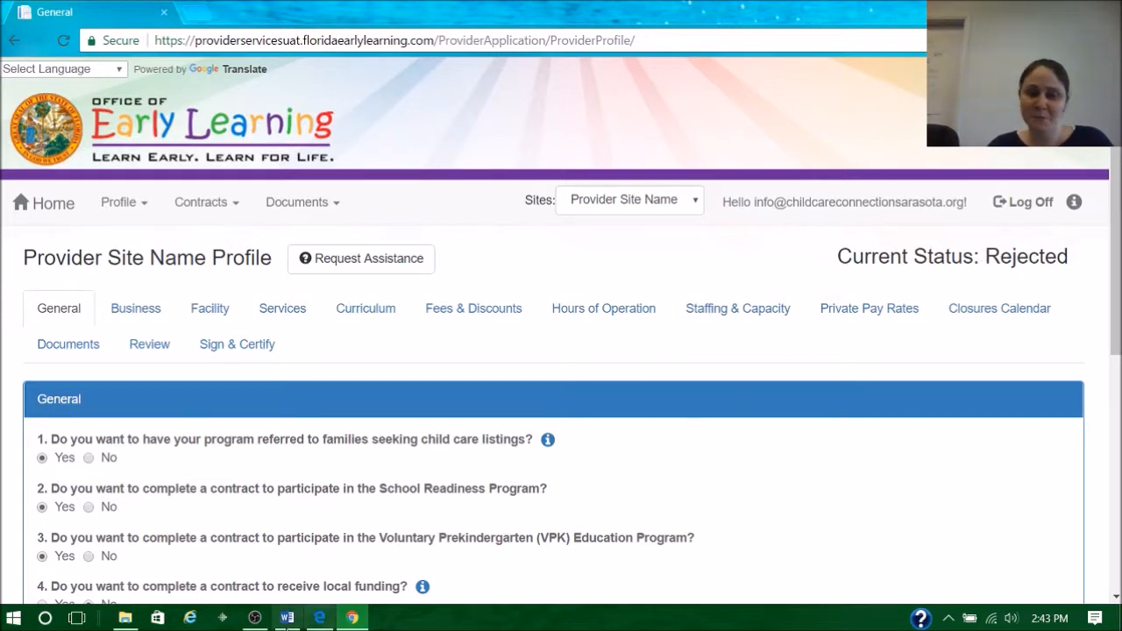
- Switch to Edge and examine the sample e-mails for approved and rejected profiles in the Provider Portal Emails PDF
click(320, 619)
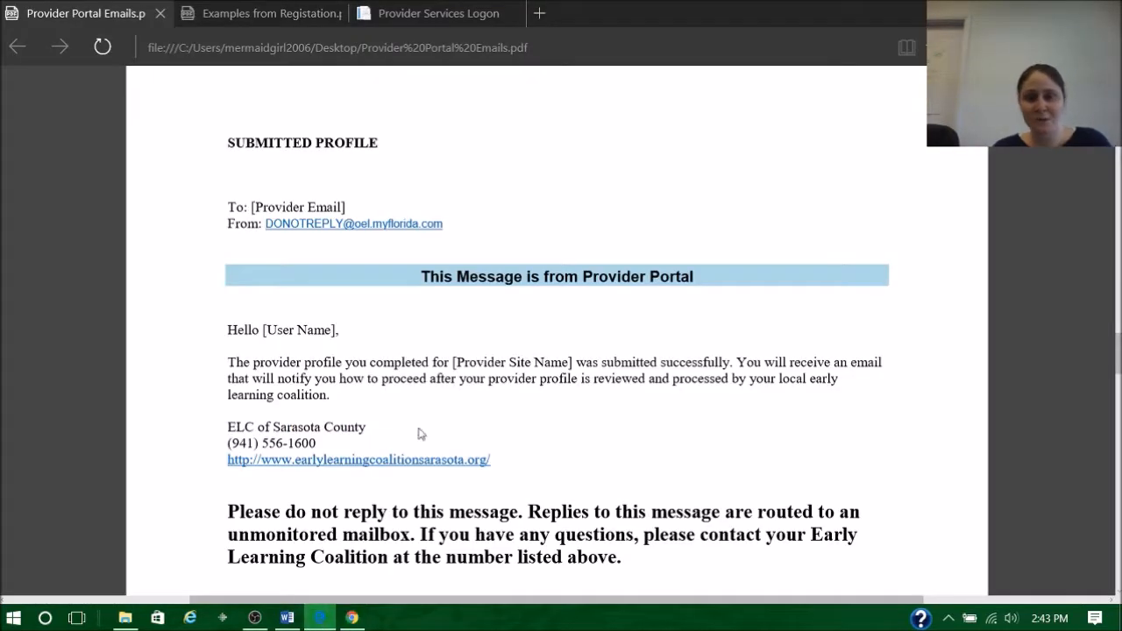
scroll(502, 275, down, 5)
scroll(502, 275, down, 15)
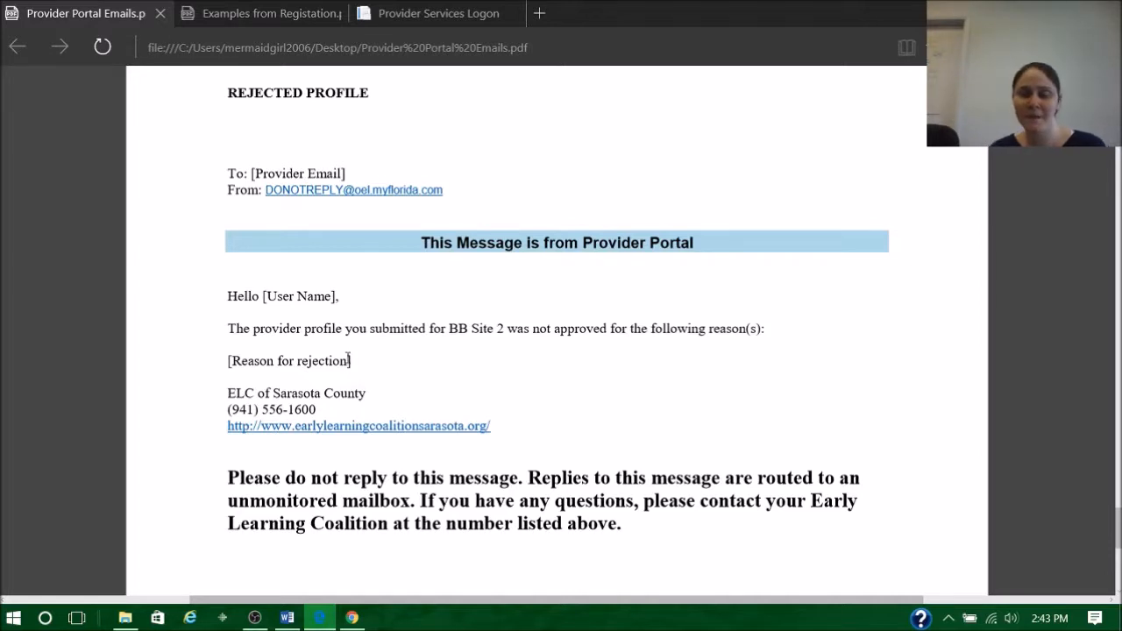
scroll(352, 360, up, 10)
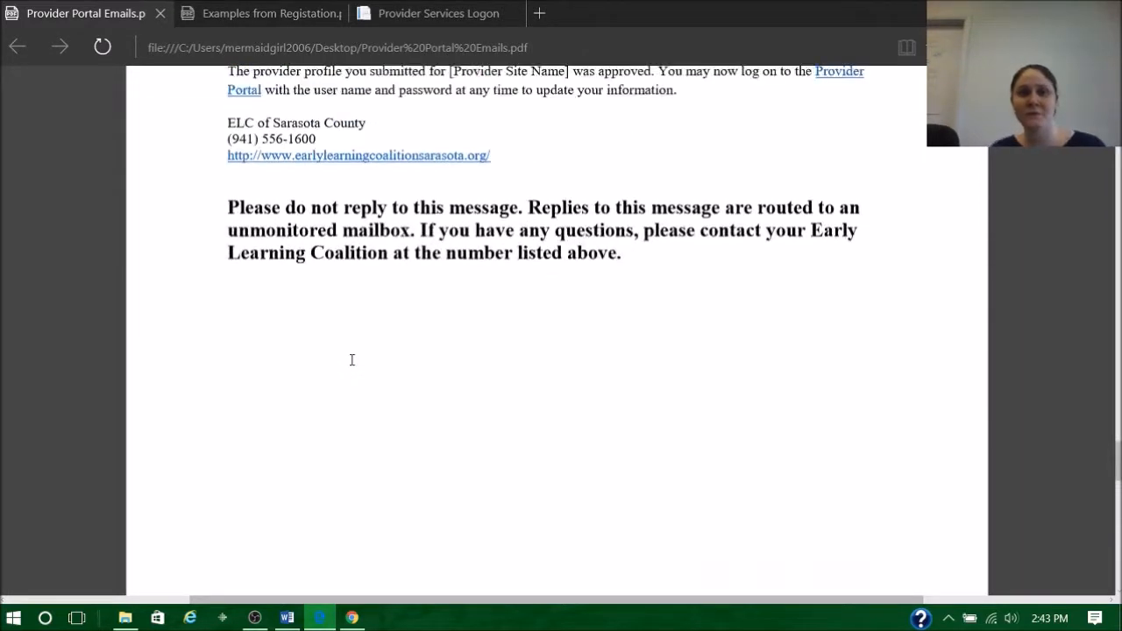
scroll(355, 362, up, 2)
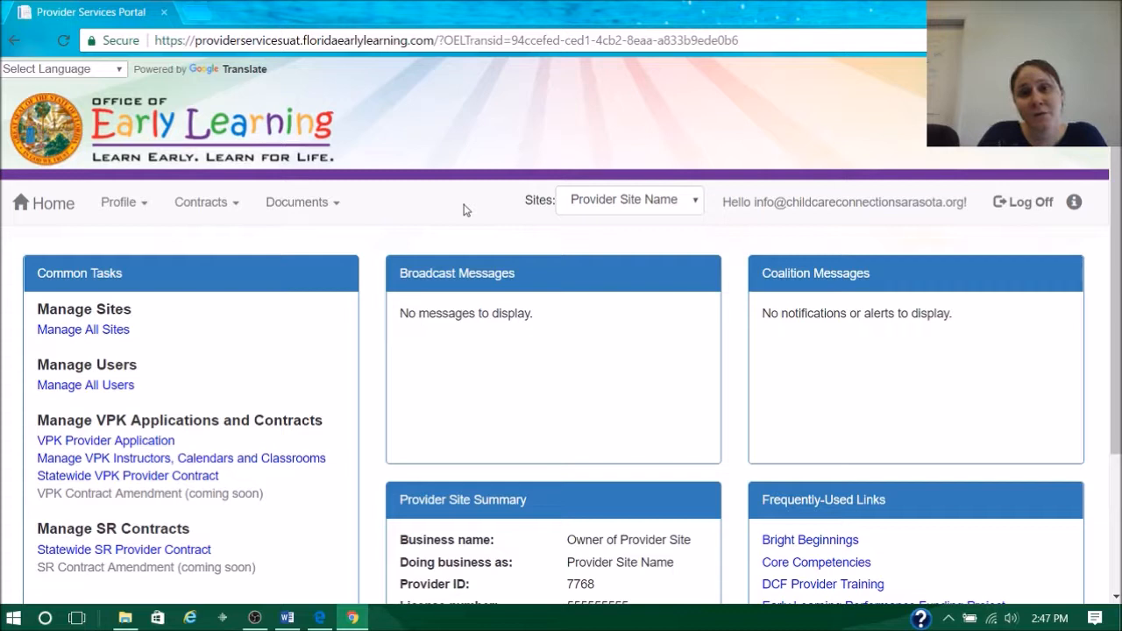
- Switch to Edge to show the portal login link and support e-mail in Provider User Roles.pdf
click(320, 617)
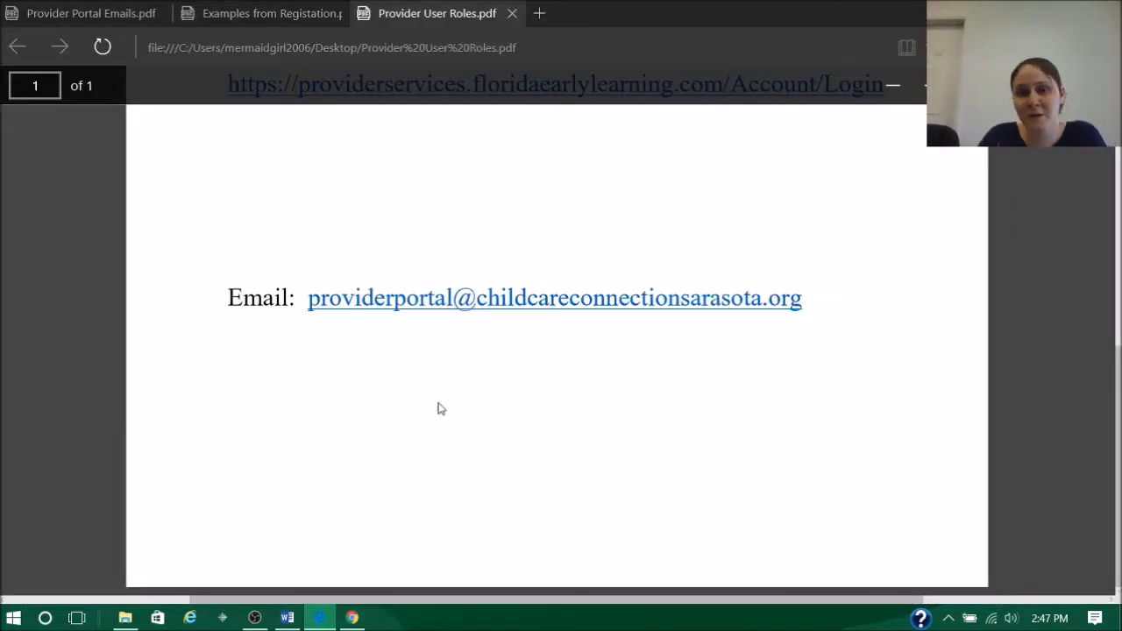